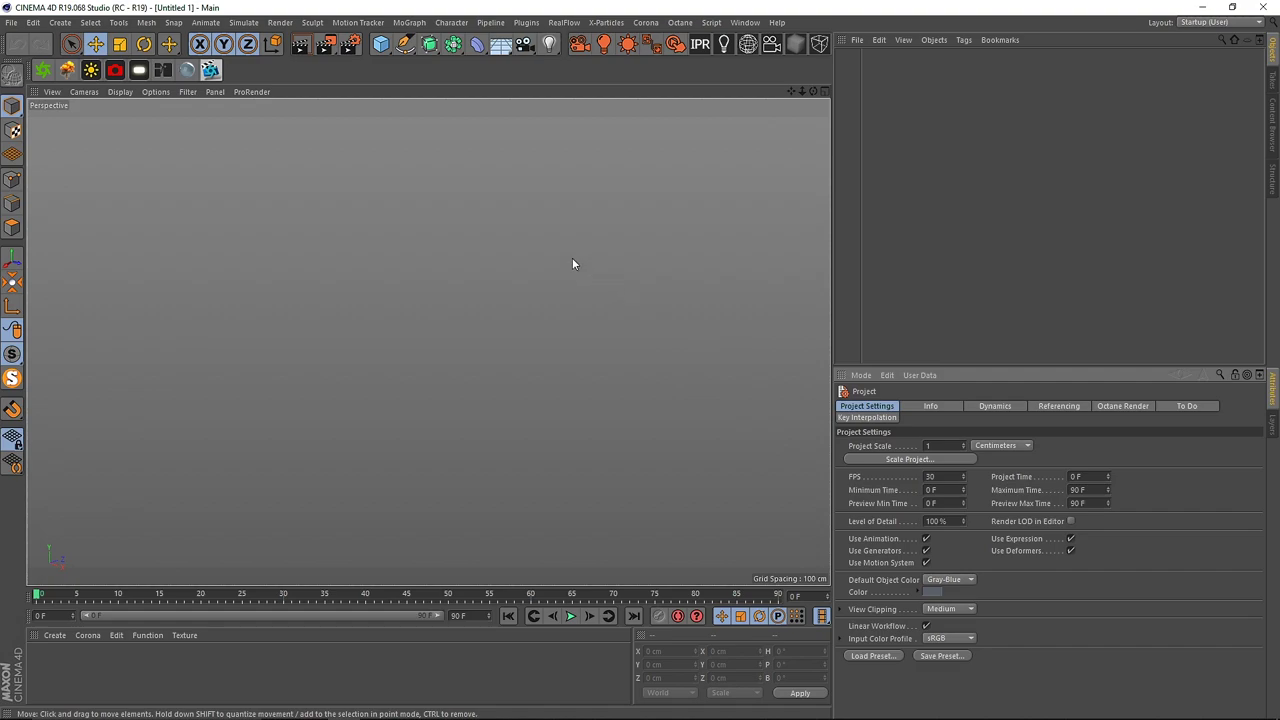
Step: Add a plane 1000 cm wide and 1000 cm high with 100 width segments and 100 height segments
drag(381, 44, 505, 88)
double_click(925, 434)
text(1000)
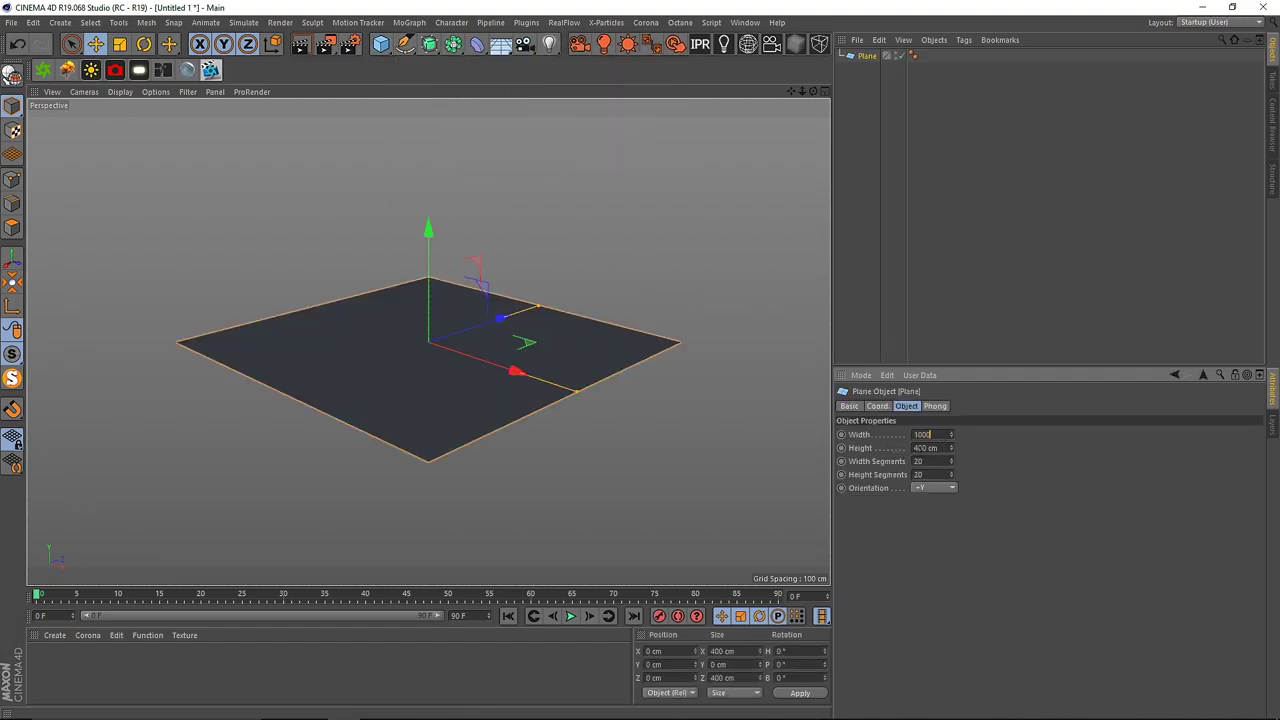
key(Tab)
text(100)
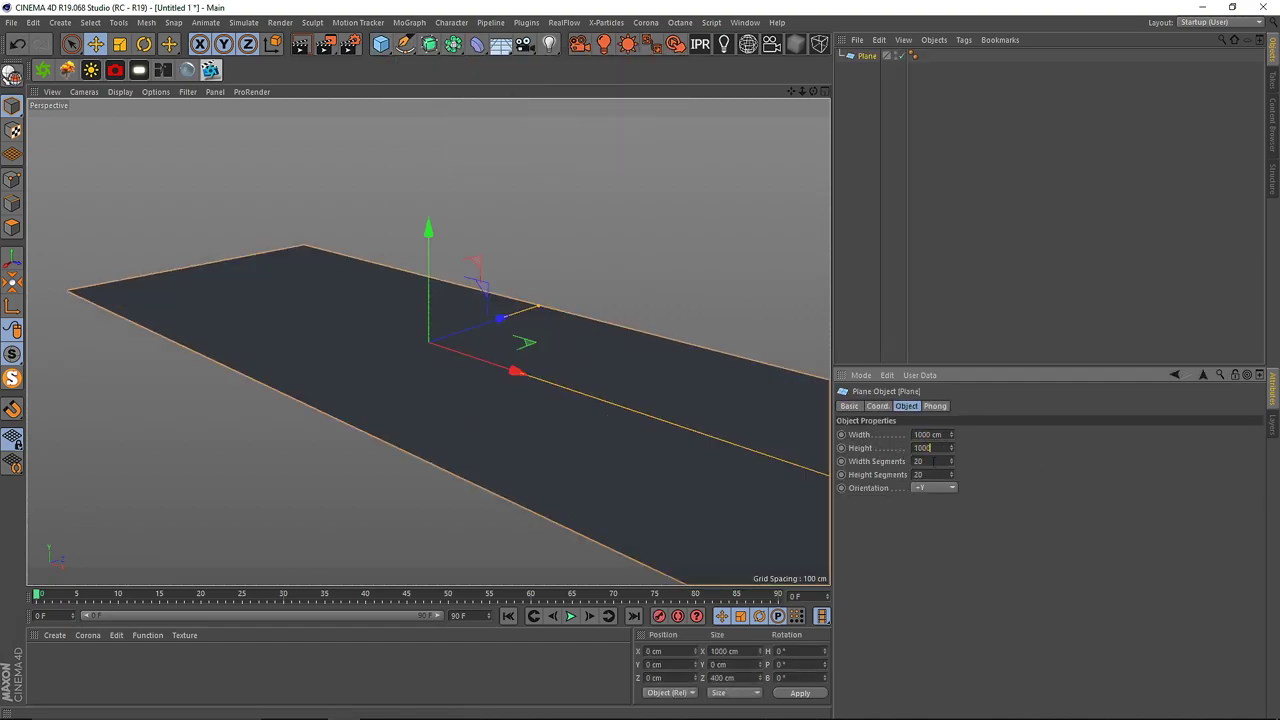
key(Tab)
text(1)
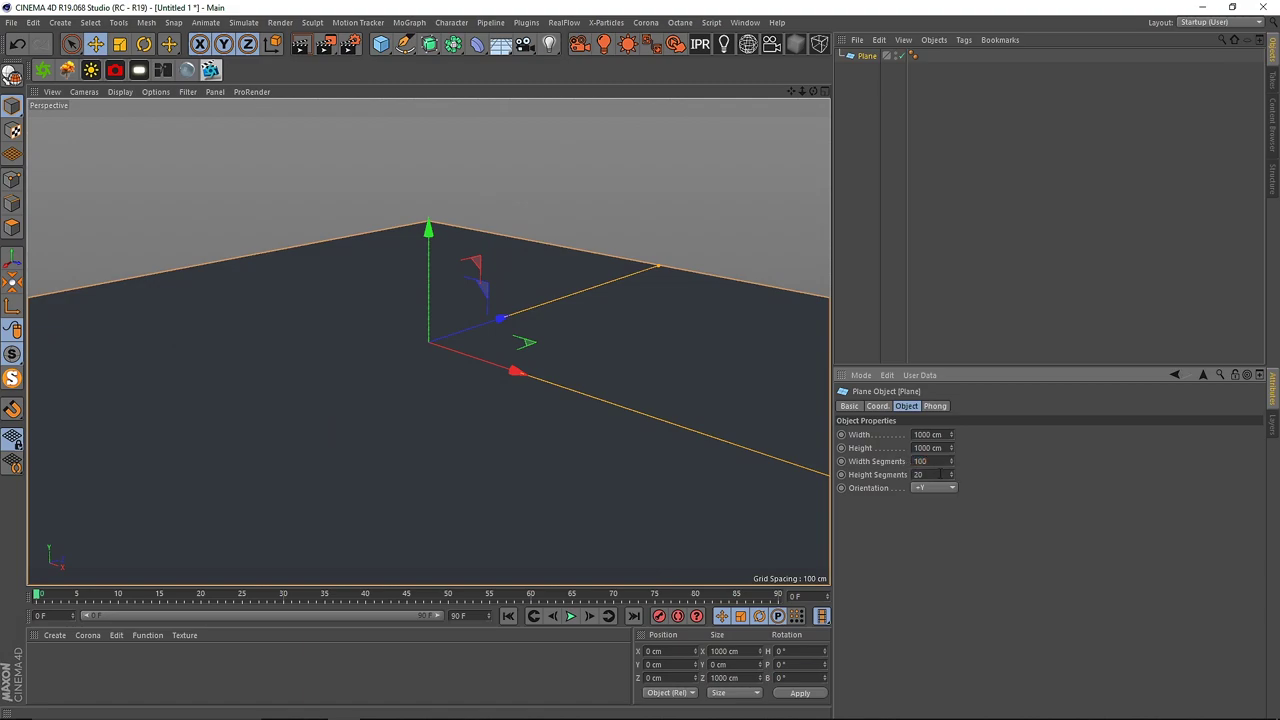
text(100)
Step: Inspect the plane's subdivision with Gouraud Shading (Lines) and return the viewport to plain Gouraud Shading
click(133, 93)
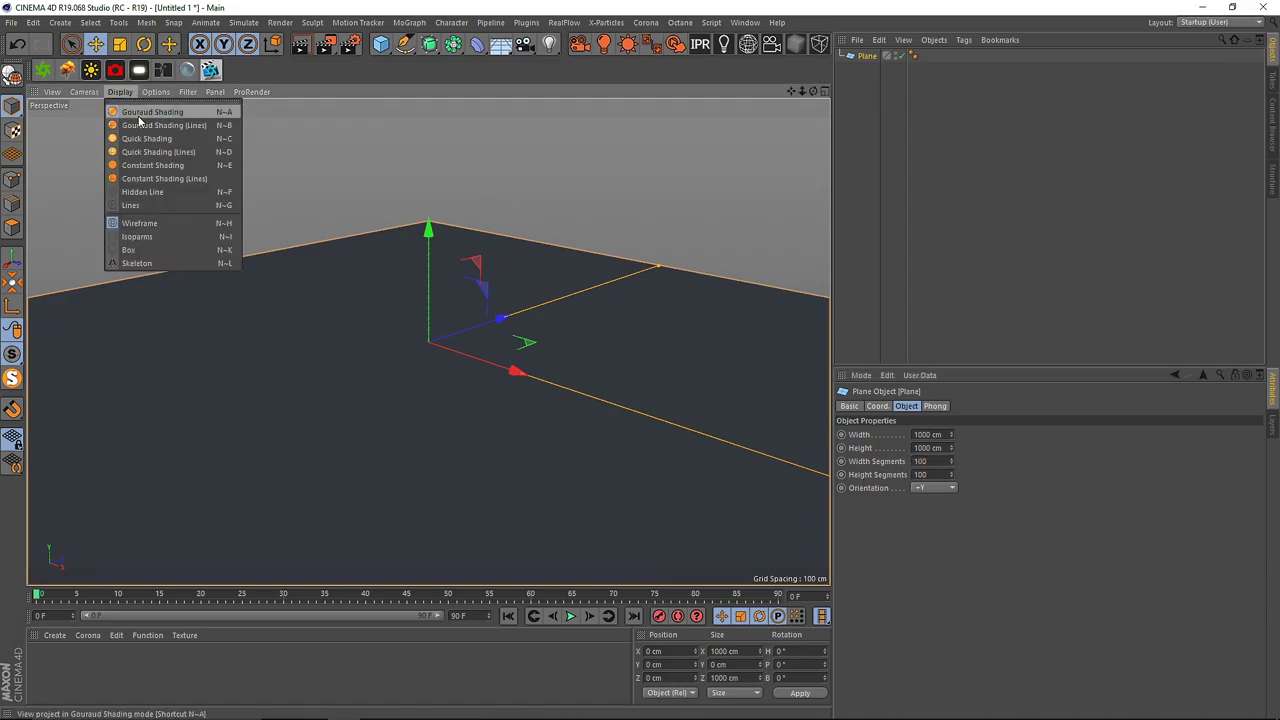
click(150, 125)
mouse_move(333, 214)
alt+mouse_down()
mouse_move(450, 339)
mouse_move(278, 380)
alt+mouse_up()
alt+middle_drag(450, 434, 428, 262)
alt+drag(391, 280, 426, 264)
scroll(426, 264, down, 2)
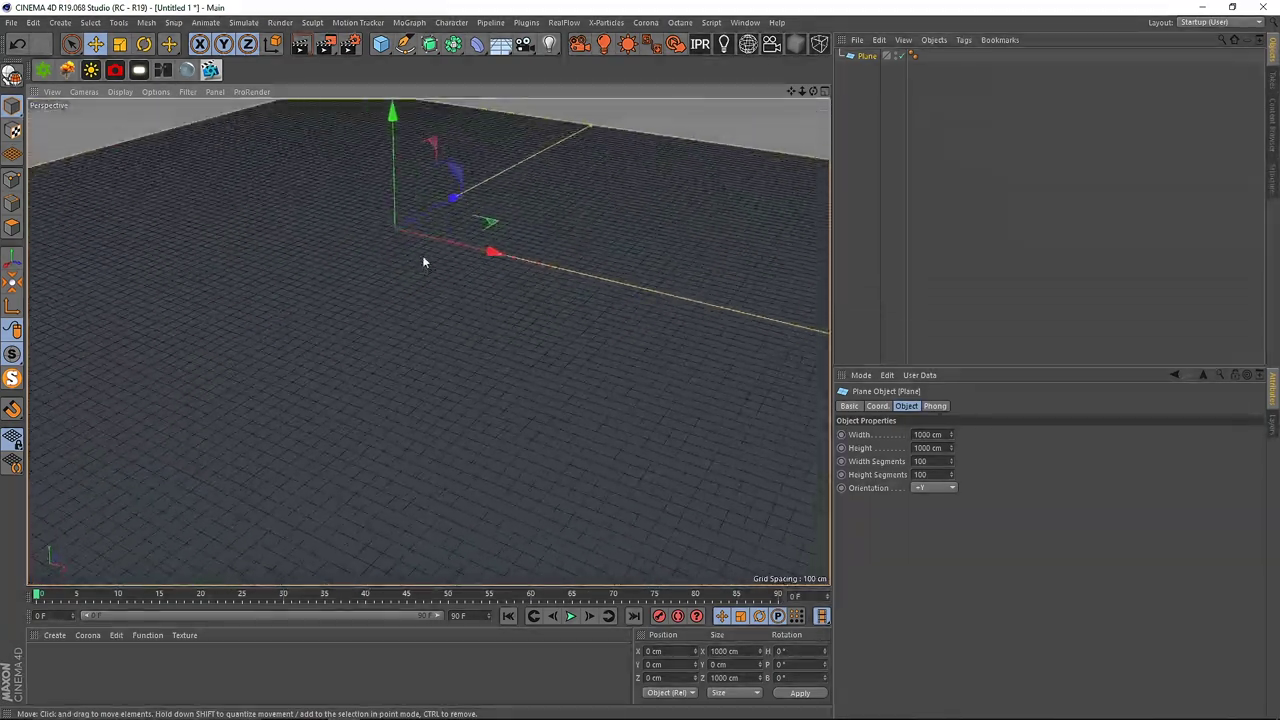
scroll(424, 256, down, 2)
alt+middle_drag(464, 250, 483, 322)
alt+drag(350, 283, 326, 250)
click(120, 91)
click(128, 110)
scroll(434, 257, up, 3)
mouse_move(434, 257)
alt+mouse_down()
mouse_move(555, 283)
mouse_move(531, 280)
mouse_move(520, 245)
alt+mouse_up()
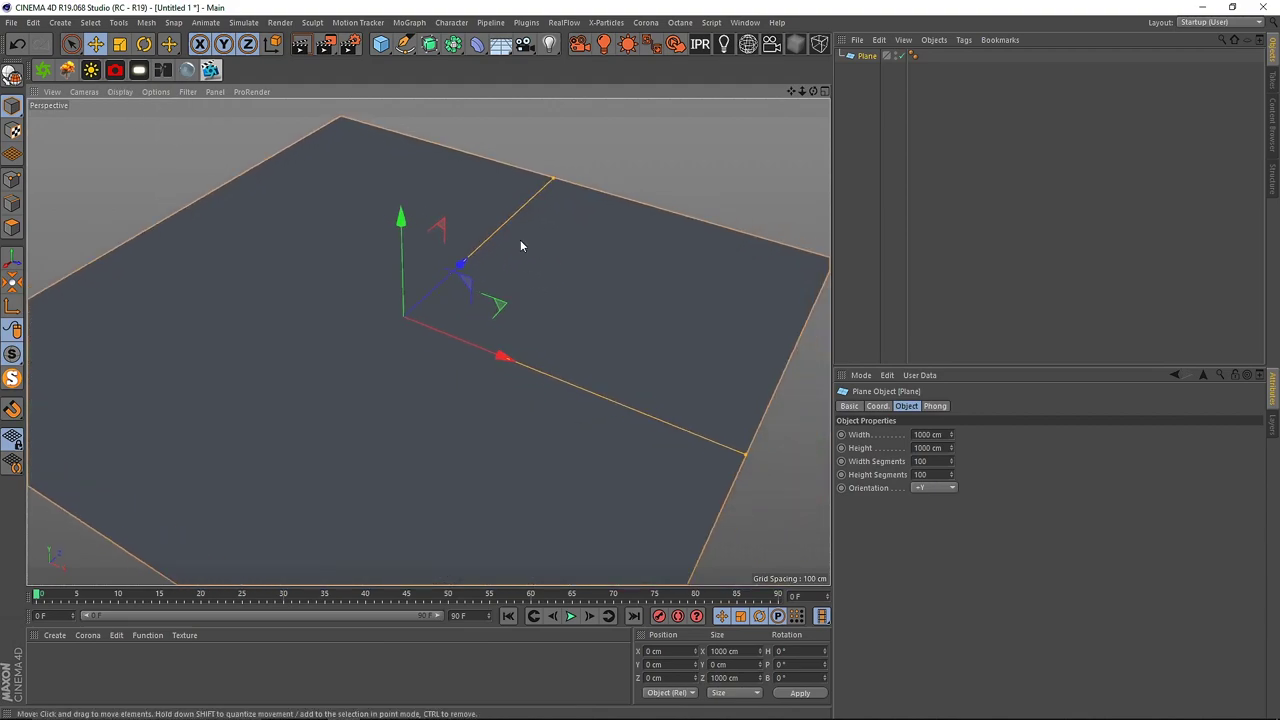
Step: Create an Arnold standard_surface material
click(55, 635)
mouse_move(100, 542)
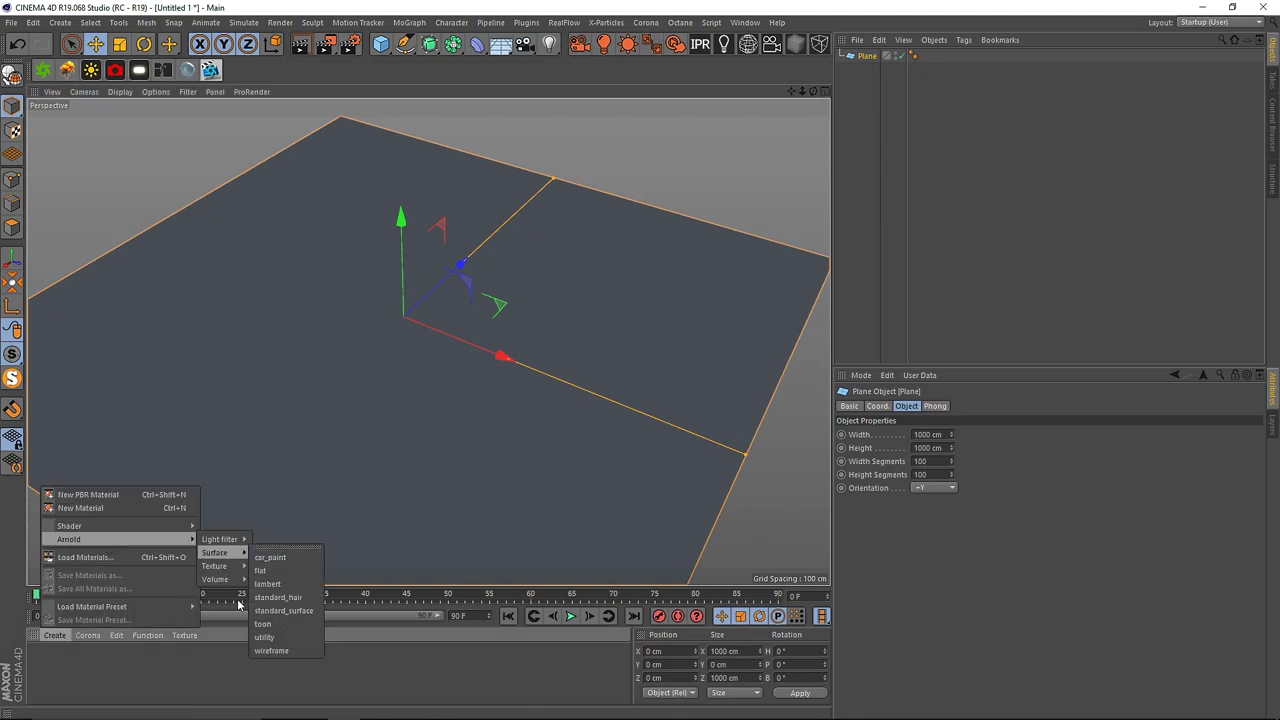
mouse_move(154, 531)
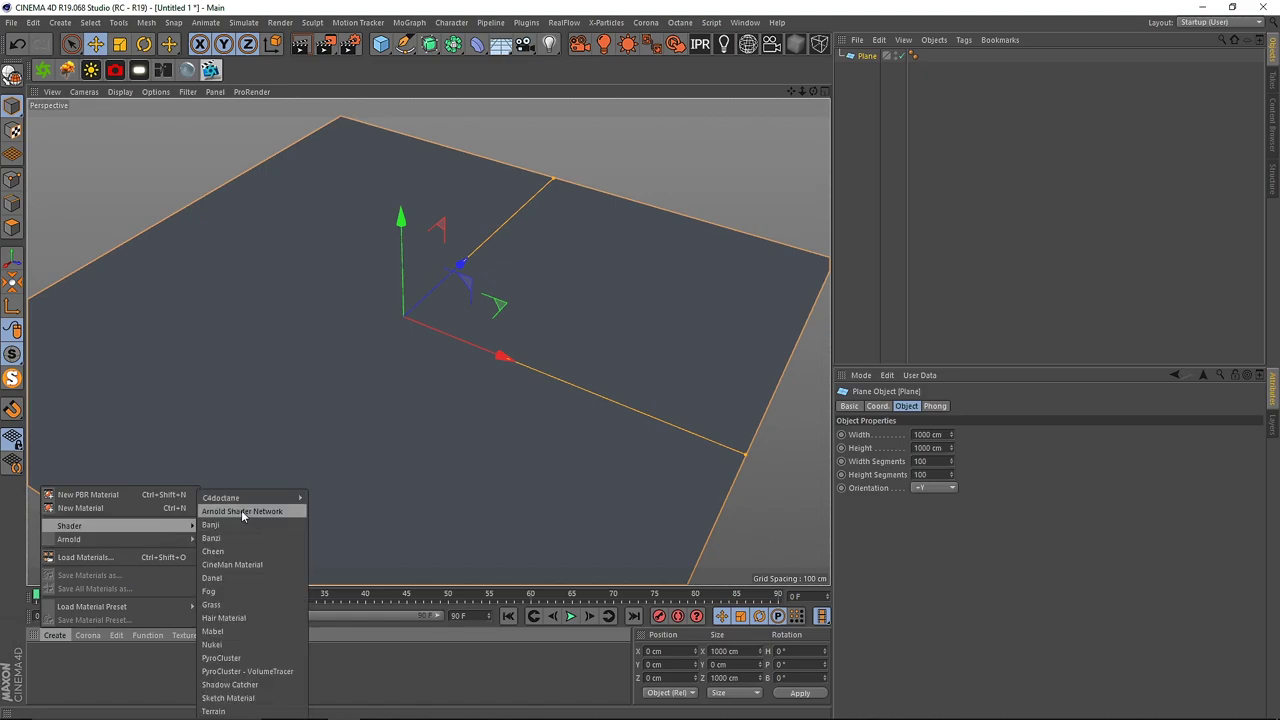
mouse_move(218, 552)
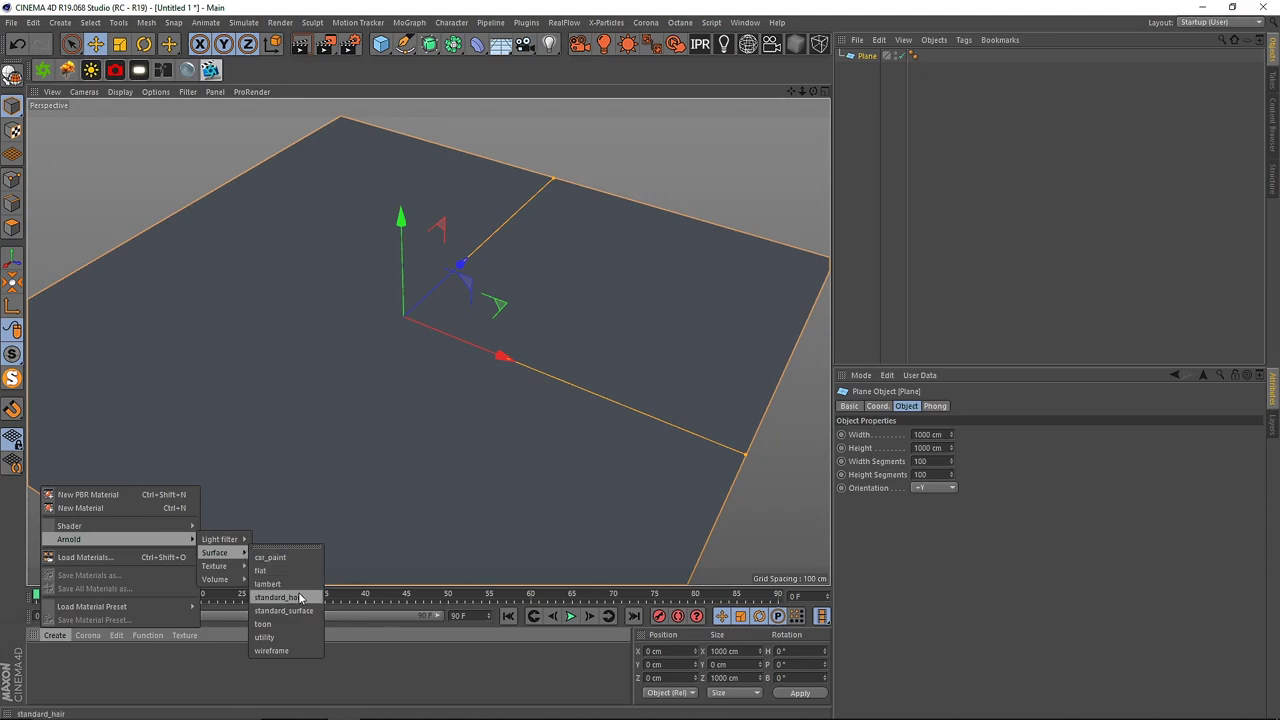
click(284, 610)
Step: Rename the material as Puddle and set its base weight to 1
double_click(42, 660)
text(Puddle)
key(Return)
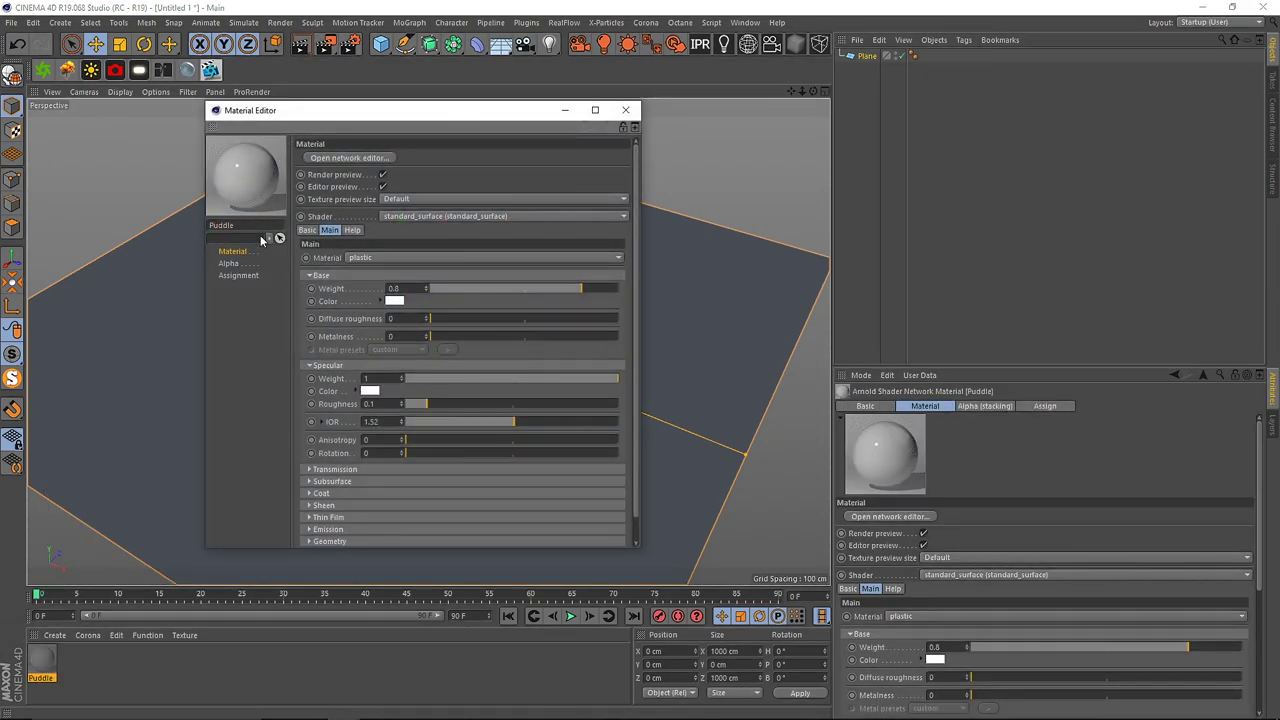
drag(570, 290, 618, 289)
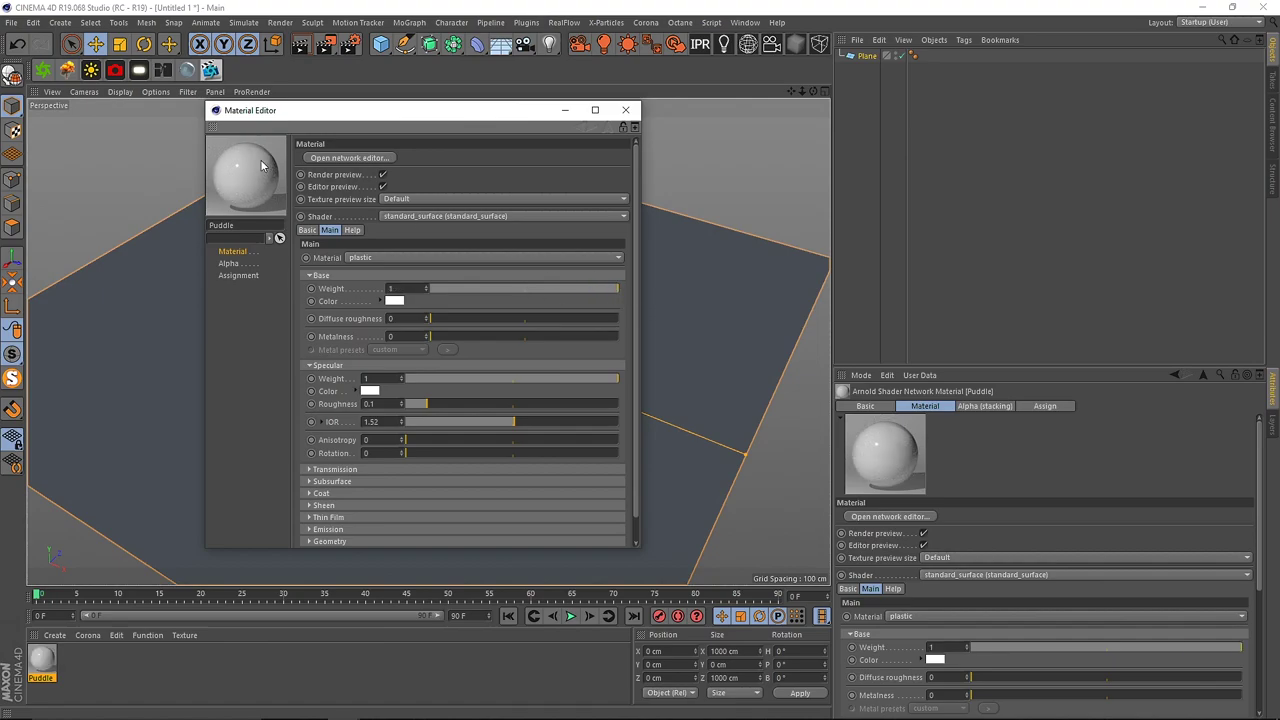
Step: Open the Puddle material's shader network full-screen and move the standard_surface node closer to the Arnold Beauty output
click(341, 158)
drag(1017, 12, 1017, 26)
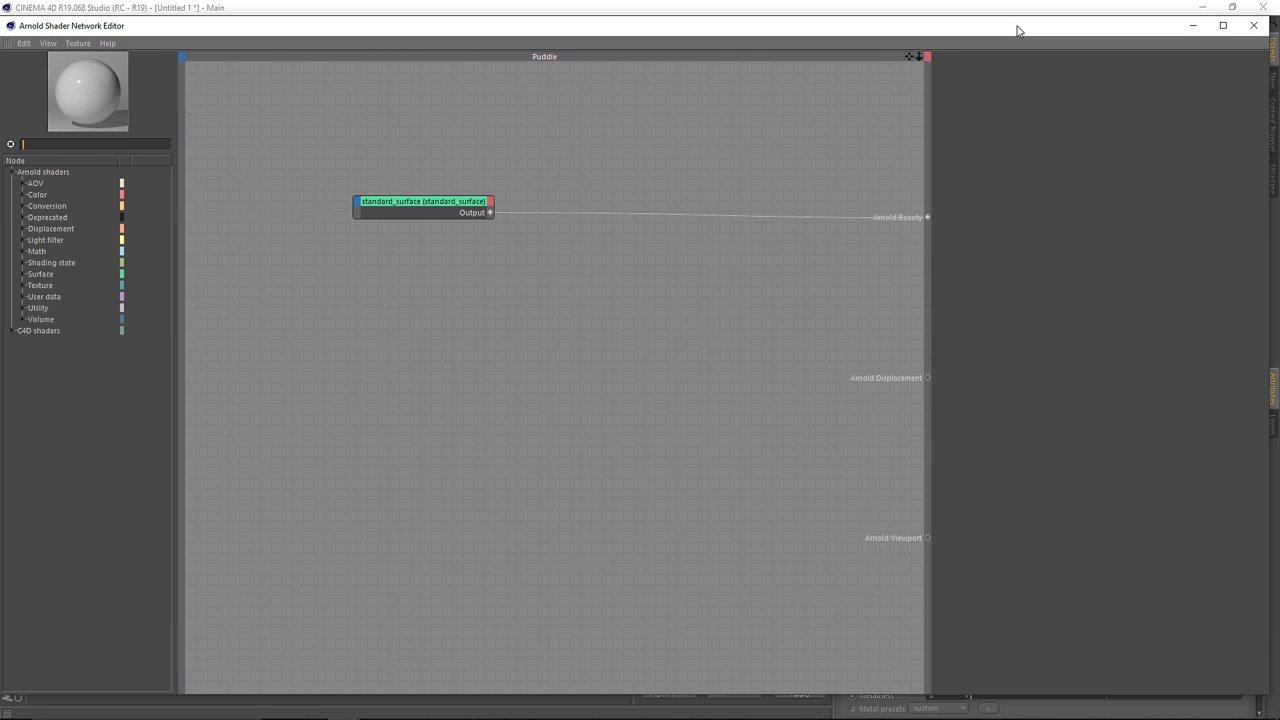
double_click(1018, 30)
drag(434, 206, 745, 289)
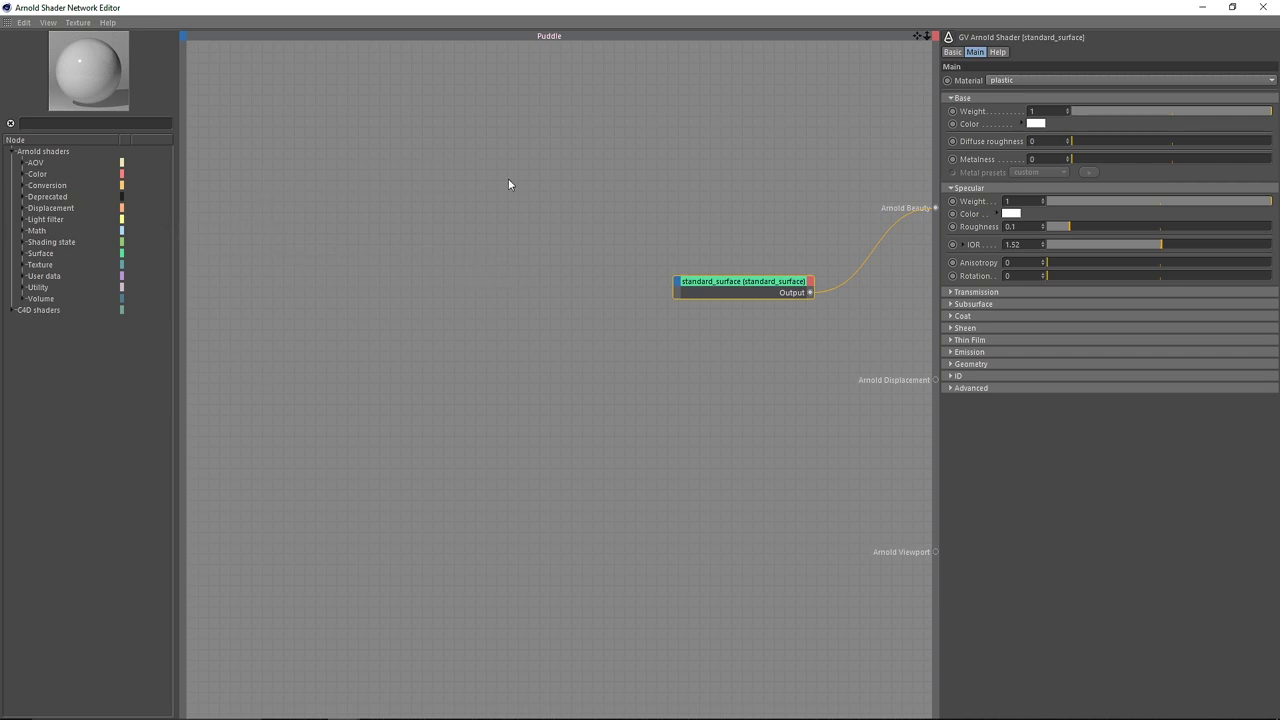
Step: Add Erode_Diffuse, Erode_Displacement, Erode_Normal and Erode_Roughness image nodes and spread them apart in the network
text(im)
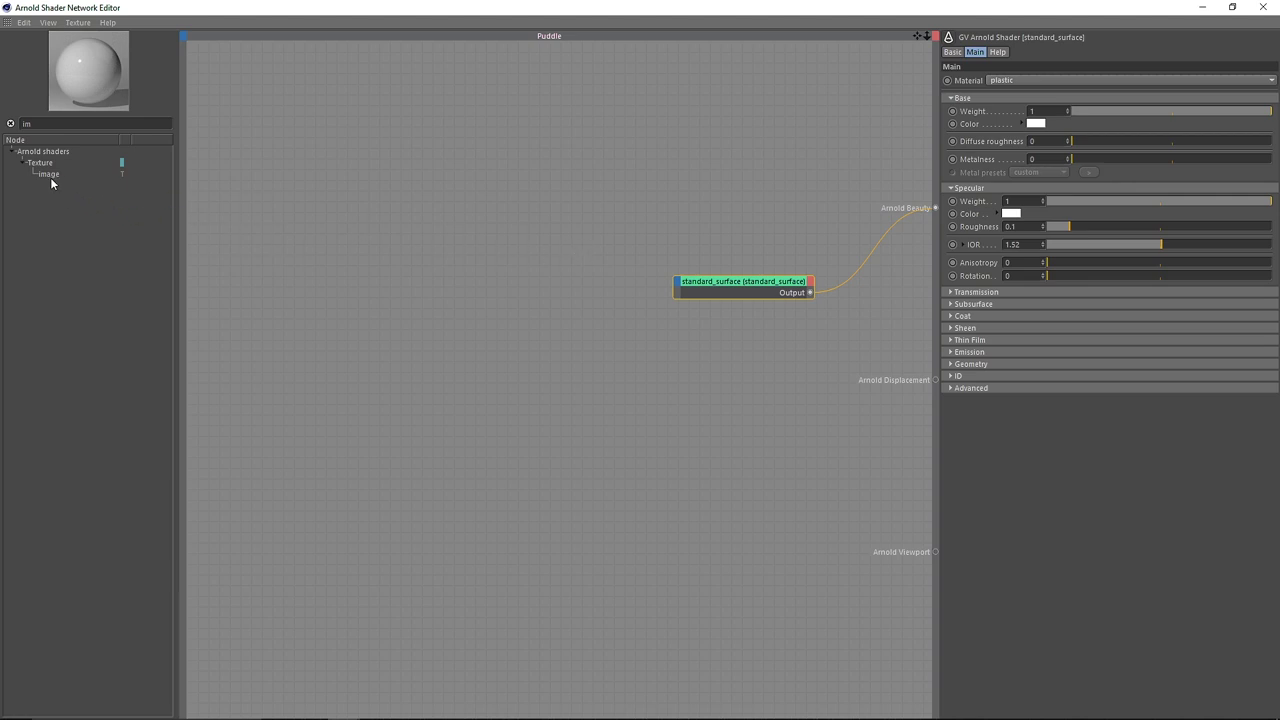
click(10, 124)
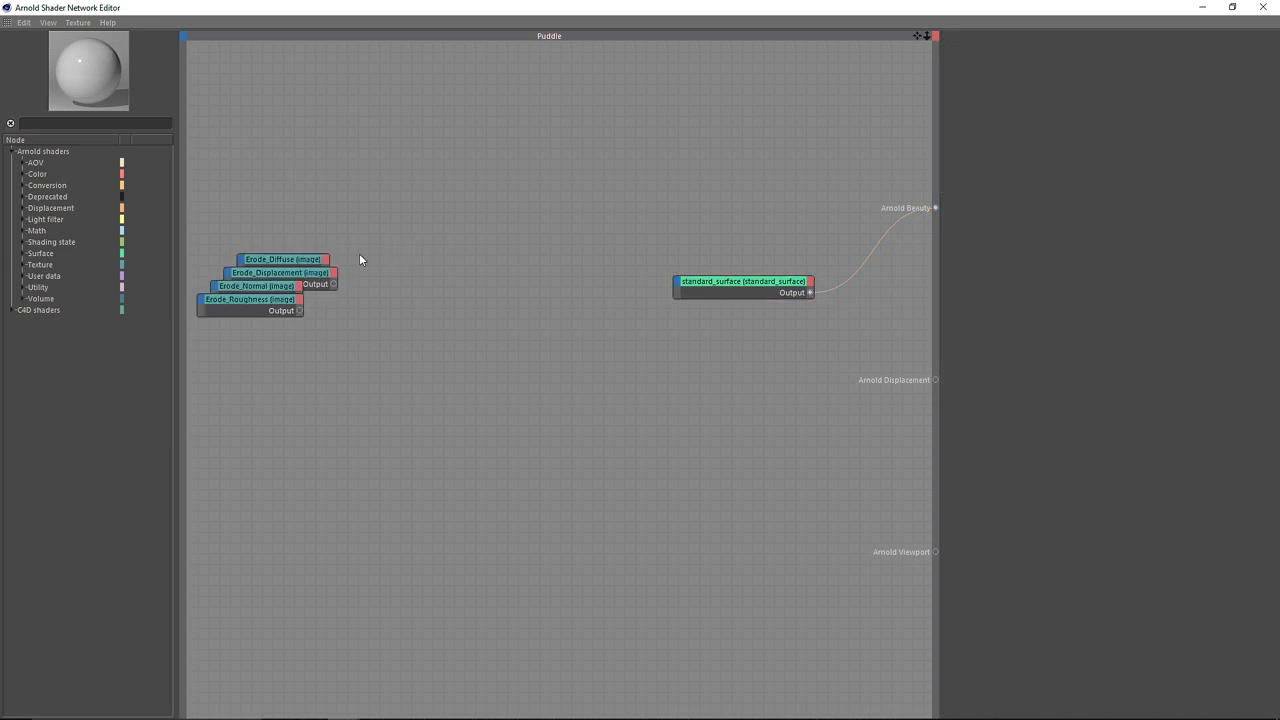
drag(293, 258, 435, 154)
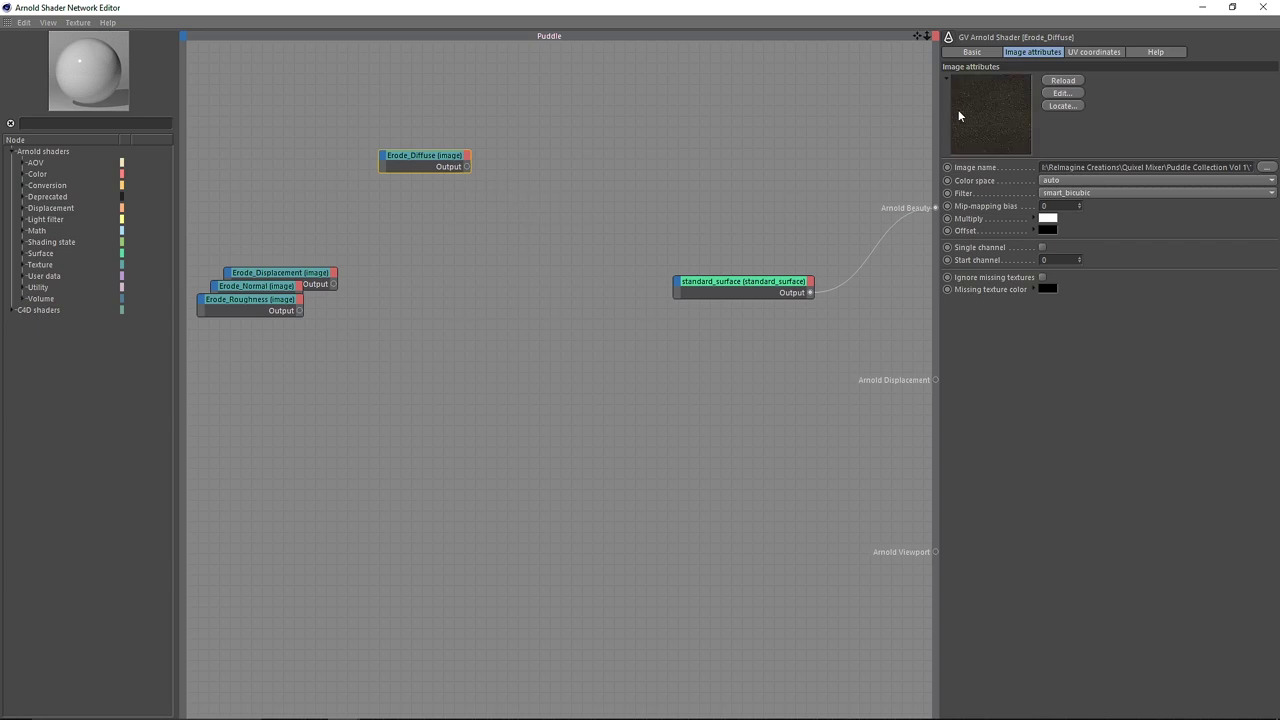
click(971, 52)
click(307, 256)
click(307, 276)
drag(307, 276, 653, 454)
drag(271, 304, 292, 359)
click(272, 288)
Step: Connect Erode_Diffuse to the standard_surface base color and set the material preview size to Huge
drag(752, 286, 674, 342)
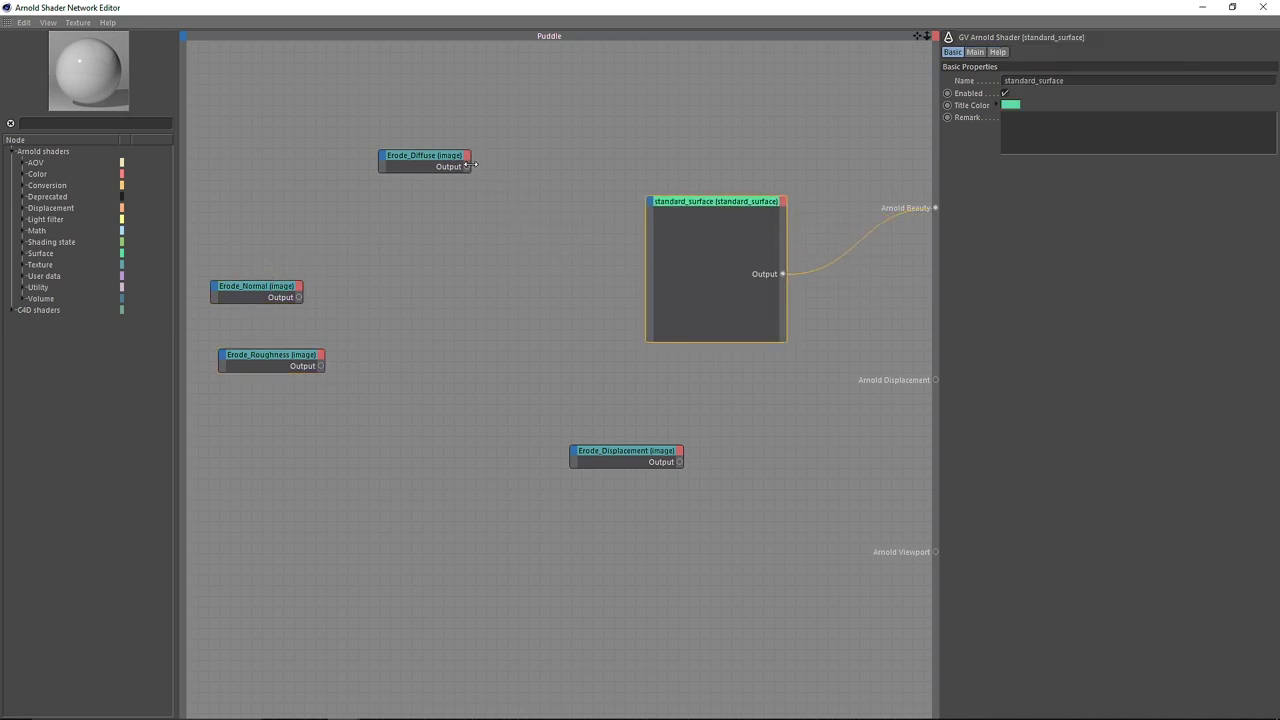
drag(467, 167, 649, 206)
mouse_move(714, 210)
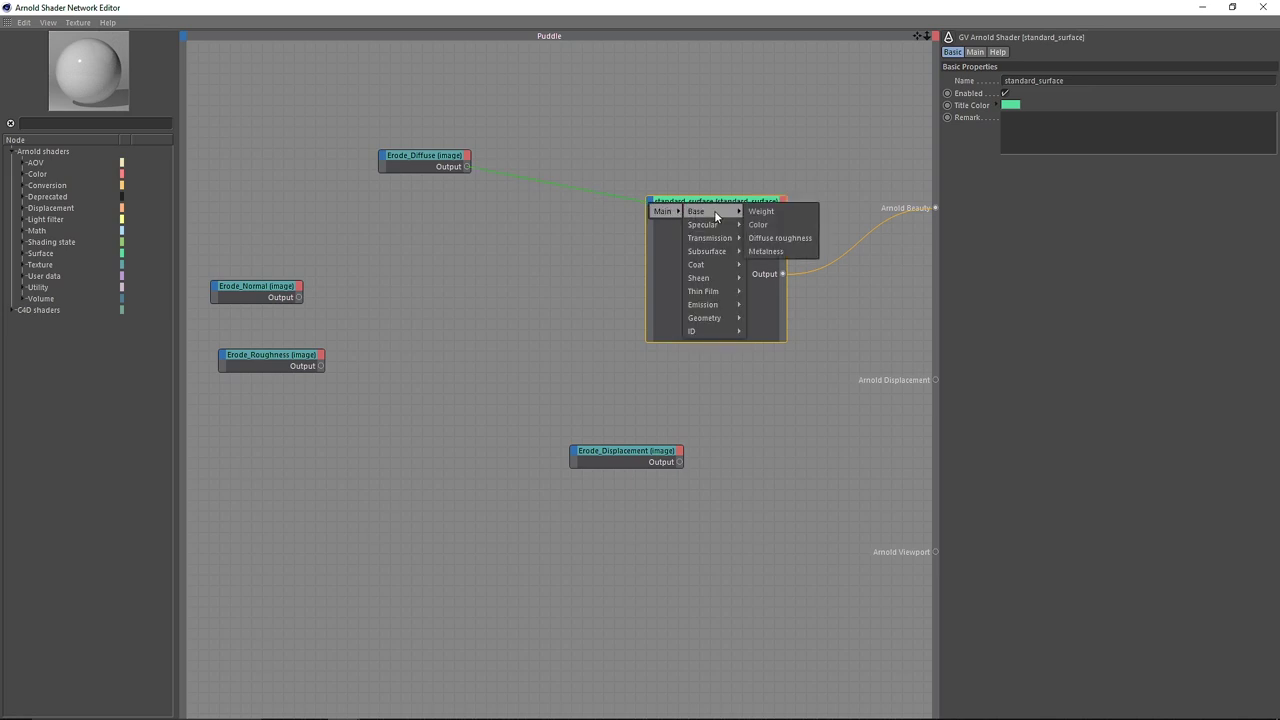
click(773, 225)
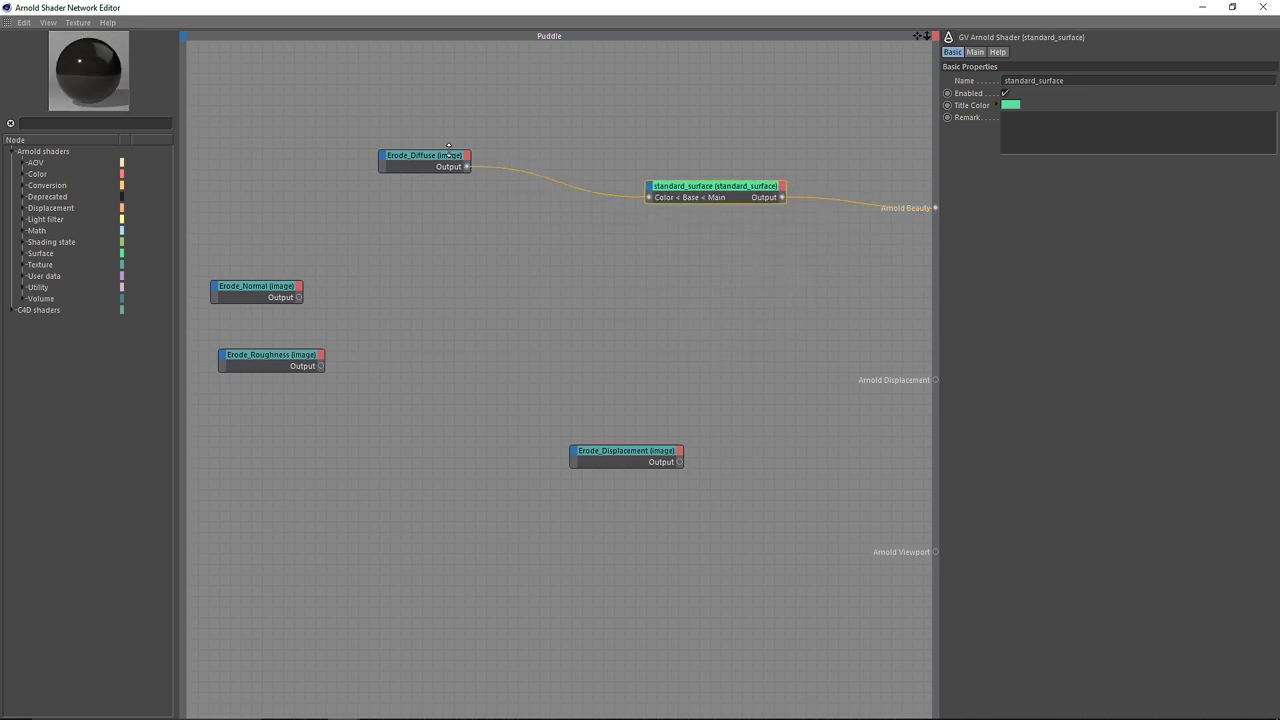
right_click(112, 103)
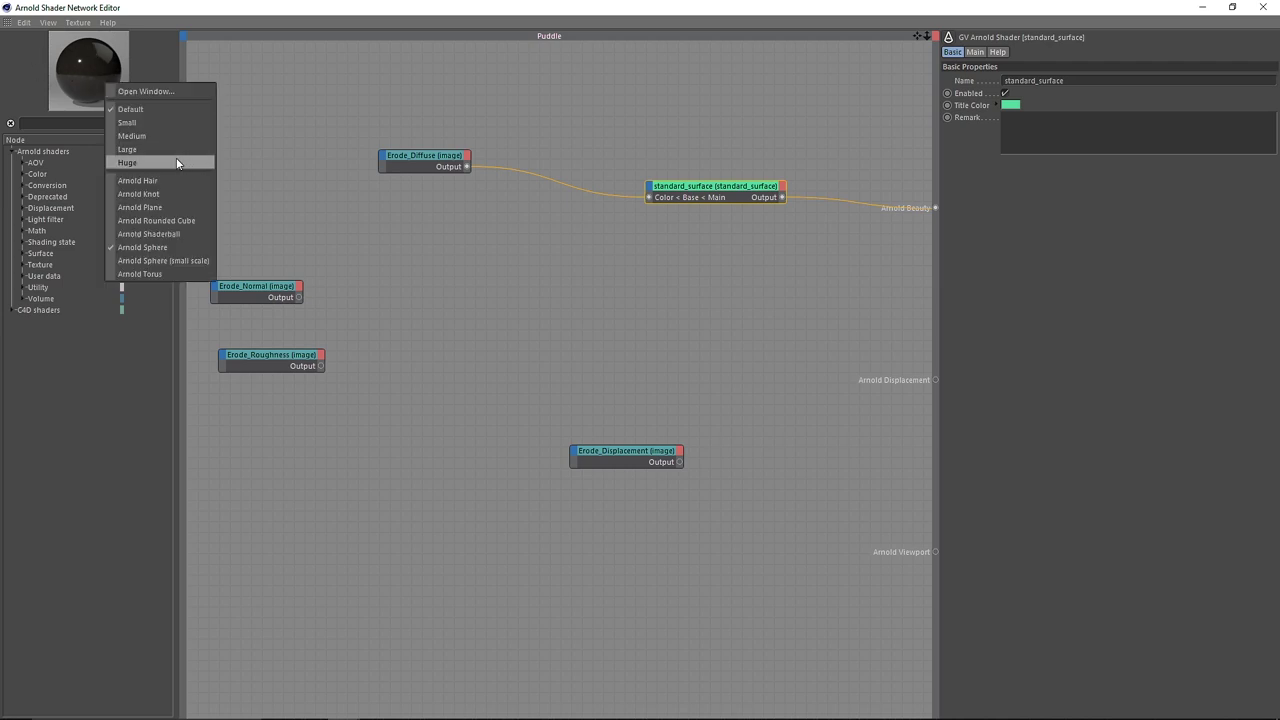
click(177, 163)
Step: Place Erode_Normal below Erode_Diffuse and add a normal_map node between it and the standard_surface node
drag(274, 291, 450, 297)
drag(724, 190, 728, 222)
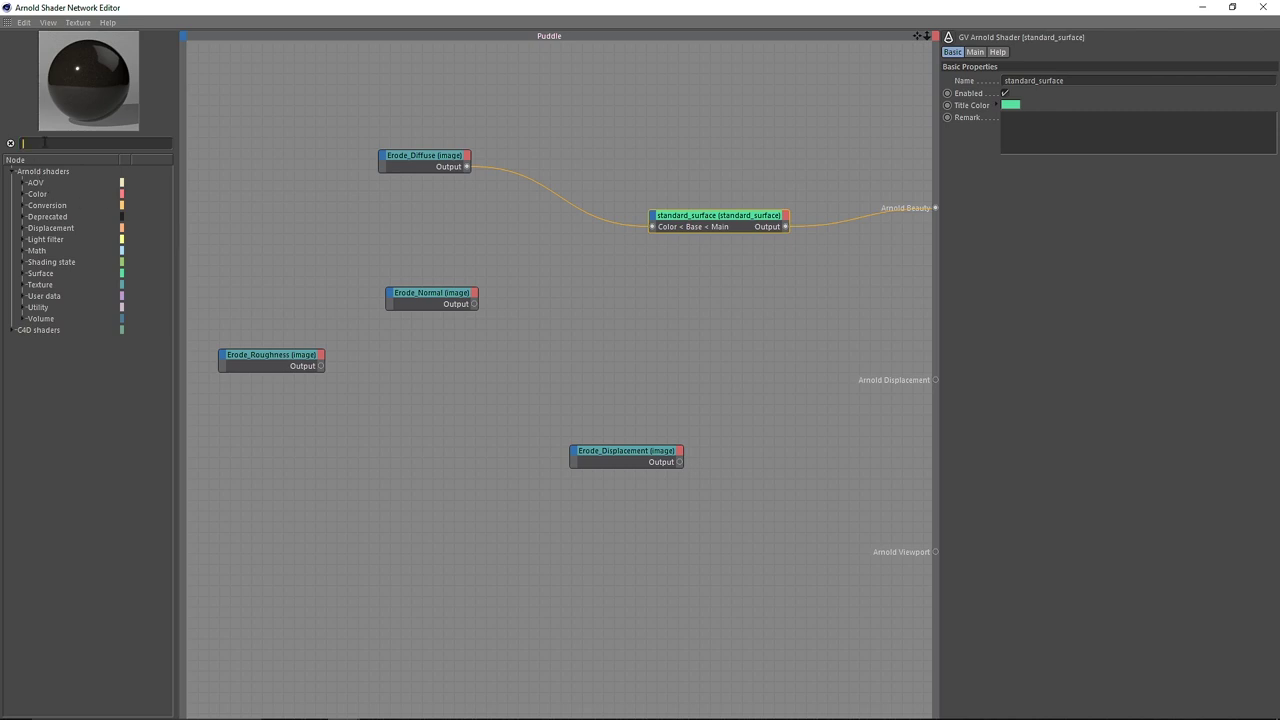
click(44, 142)
text(norma)
drag(59, 239, 538, 286)
Step: Connect Erode_Normal to the normal_map input and the normal_map output to the standard_surface Geometry Normal
drag(462, 300, 408, 310)
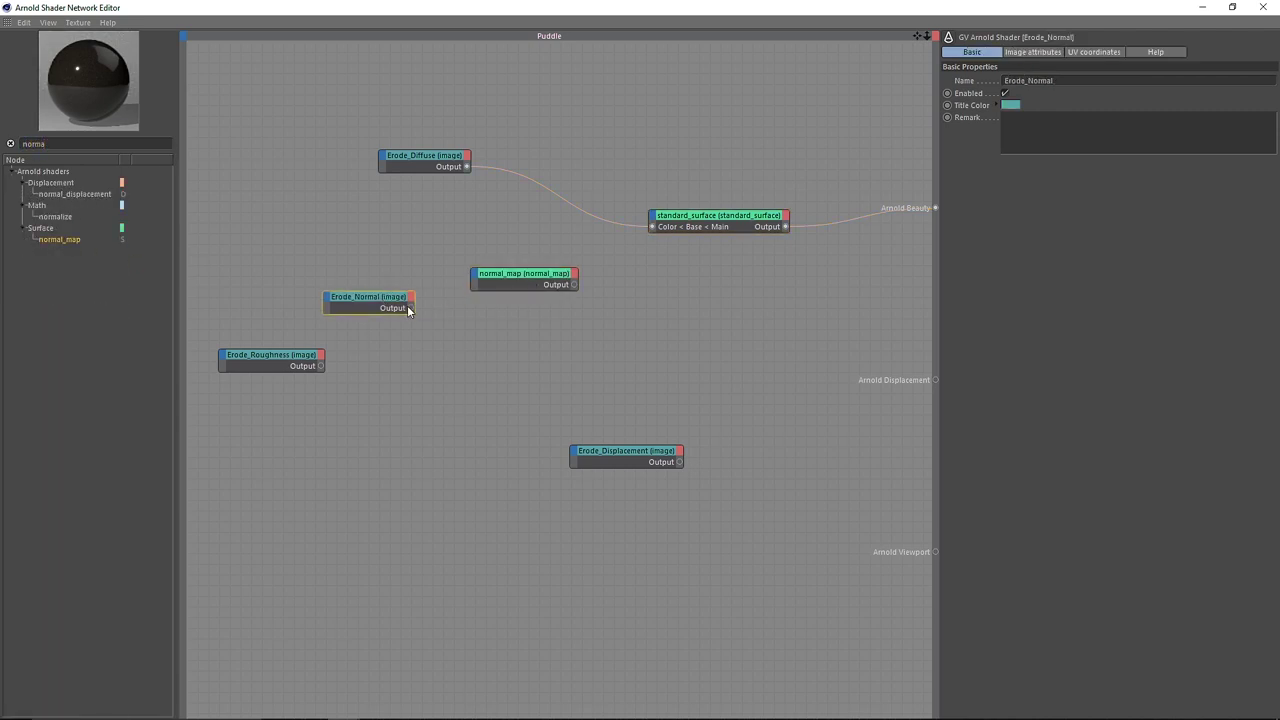
drag(471, 282, 475, 281)
click(527, 284)
drag(638, 226, 652, 226)
mouse_move(668, 222)
mouse_move(730, 328)
click(801, 343)
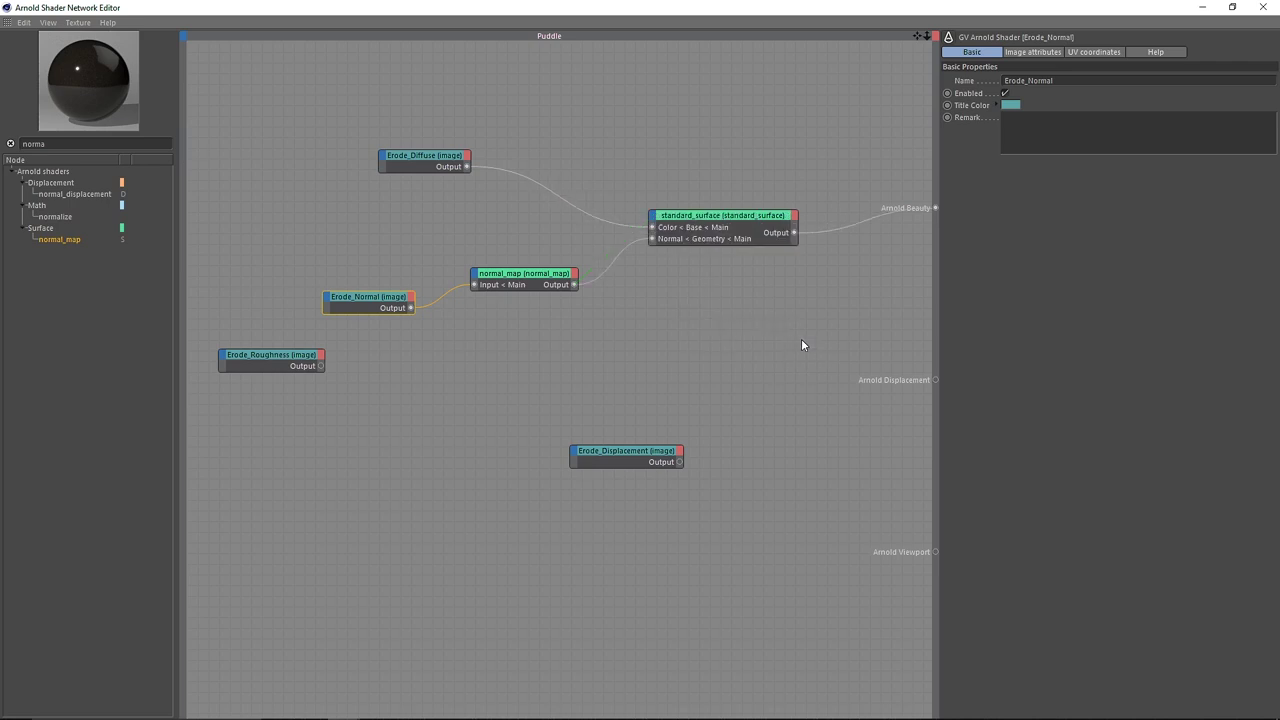
Step: Add a normal_displacement node, feed Erode_Displacement into its displacement input, and connect its output to Arnold Displacement
drag(278, 365, 433, 392)
click(628, 461)
click(70, 194)
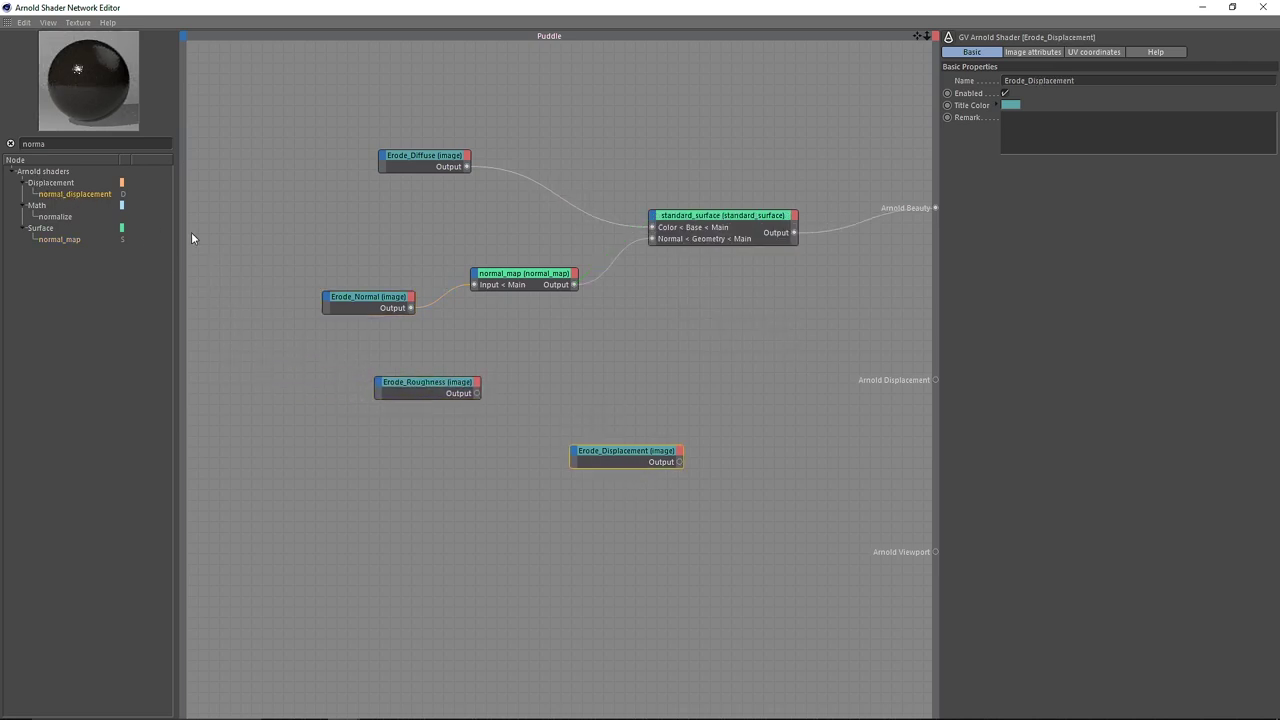
drag(103, 198, 716, 412)
drag(668, 458, 729, 414)
drag(816, 414, 933, 378)
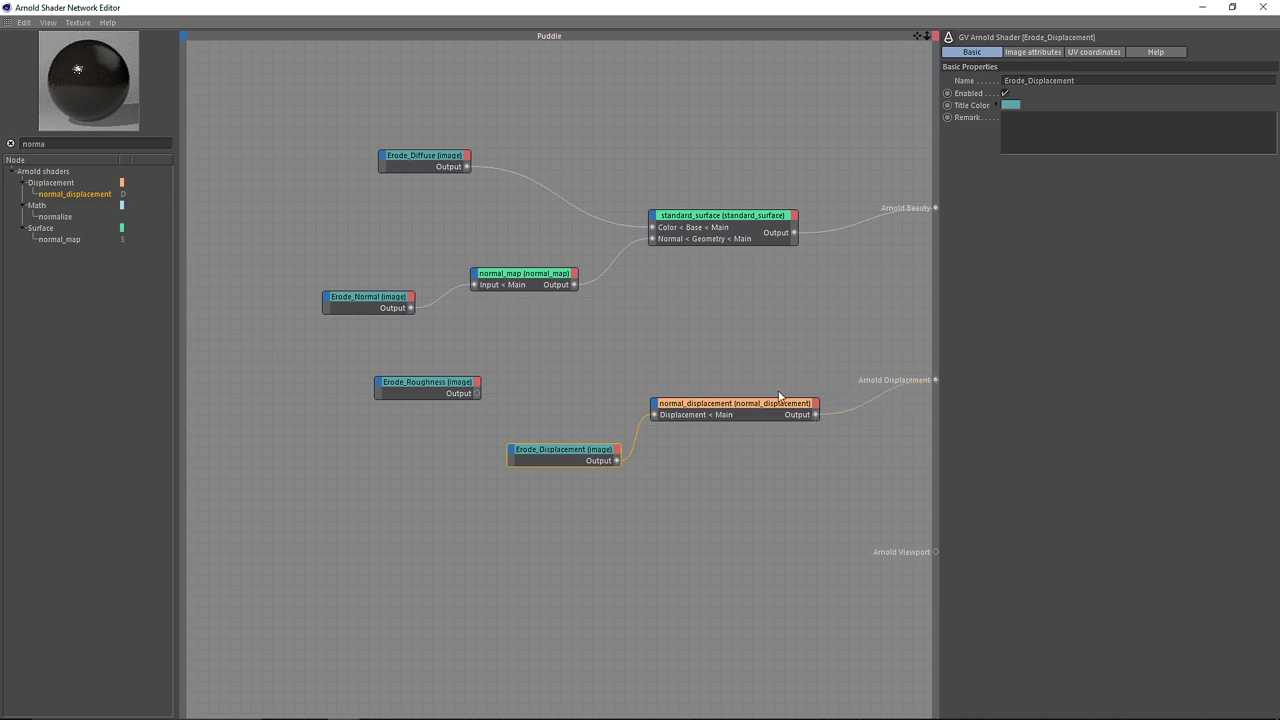
Step: Move the Erode_Normal and normal_map nodes lower and place Erode_Roughness between them and Erode_Diffuse
click(513, 285)
click(514, 262)
drag(338, 243, 512, 425)
drag(440, 383, 391, 307)
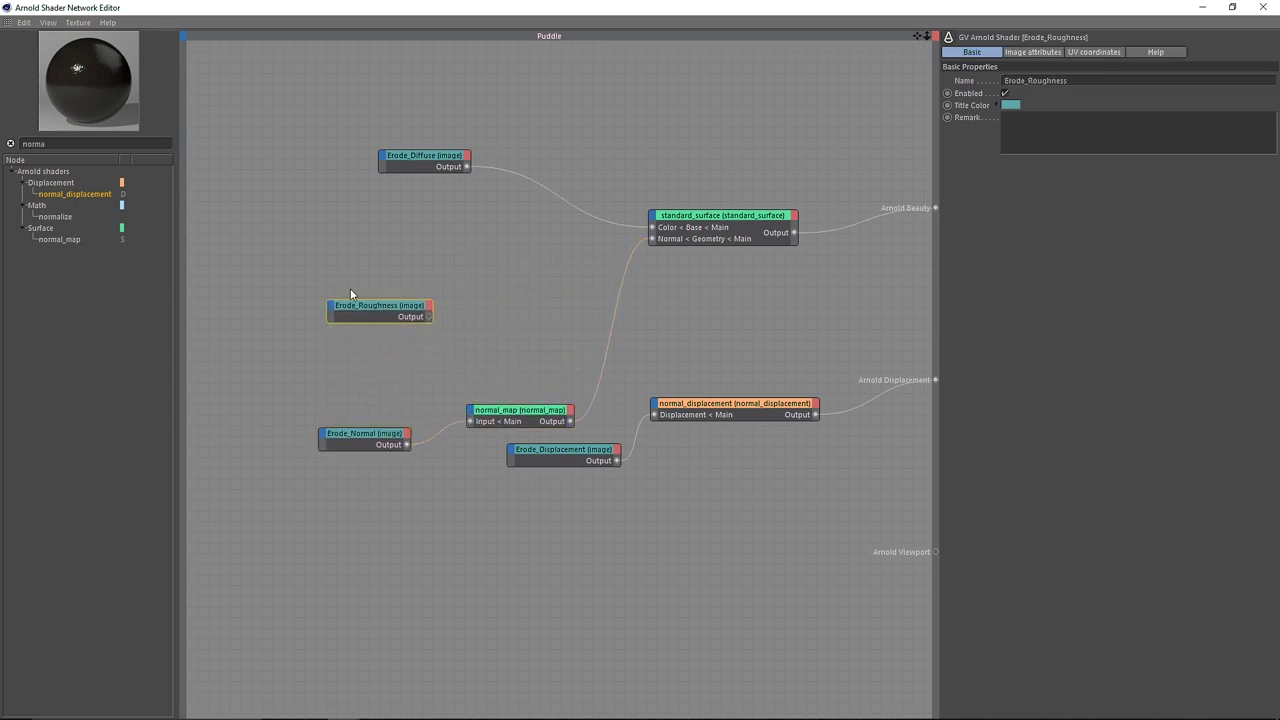
Step: Add a color_correct node and connect Erode_Roughness through it to the standard_surface Specular Roughness
double_click(33, 143)
text(color)
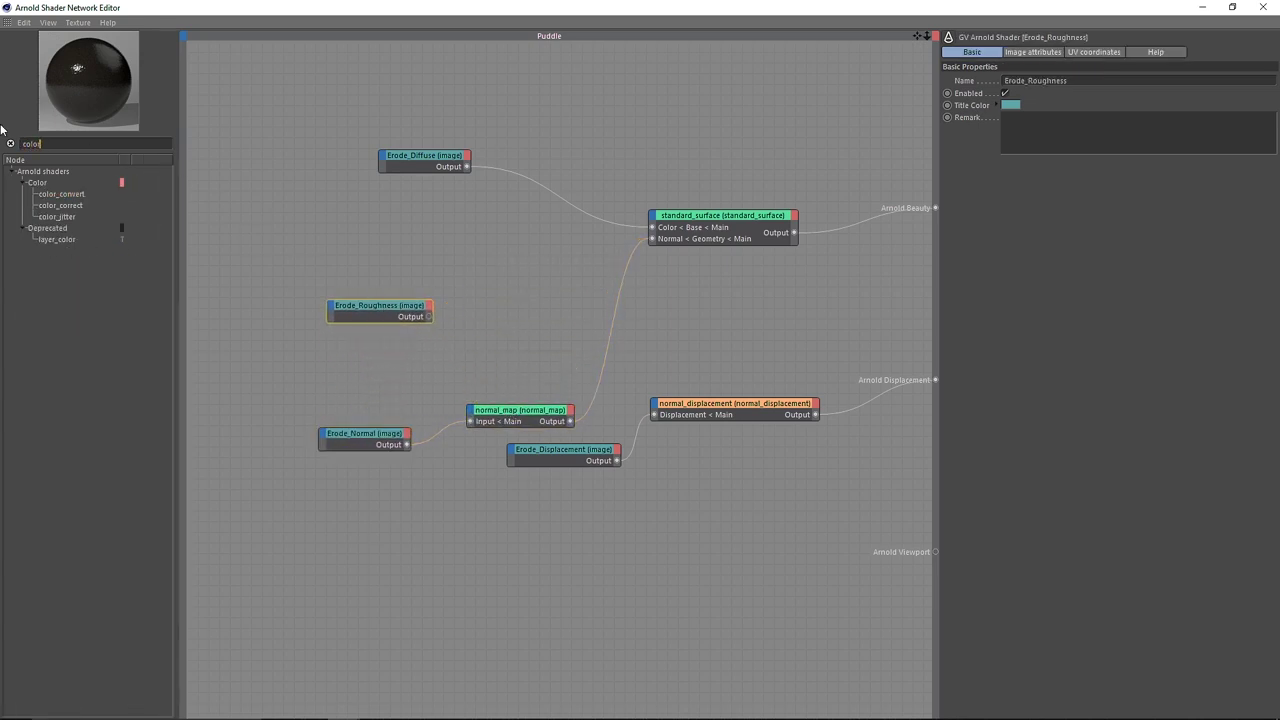
drag(68, 205, 543, 286)
drag(380, 305, 788, 261)
click(490, 282)
drag(690, 251, 691, 240)
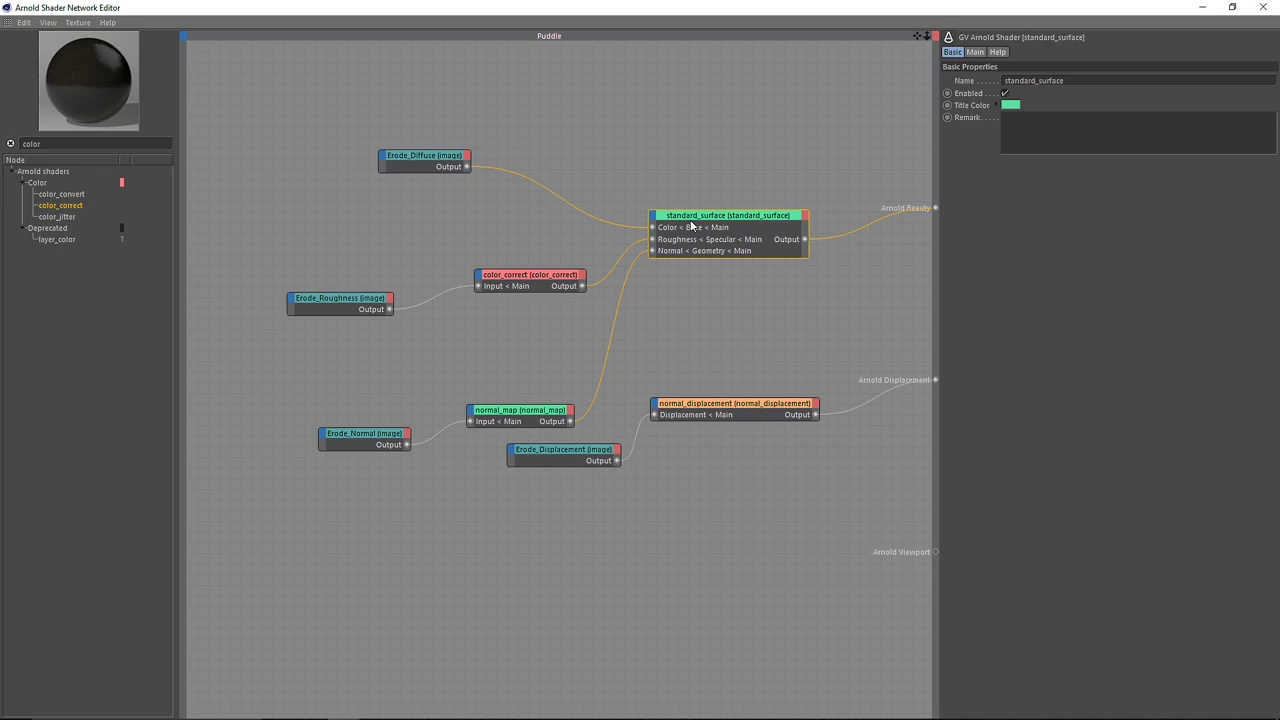
Step: Close the shader network and material editors and apply the Puddle material to the plane
click(1262, 8)
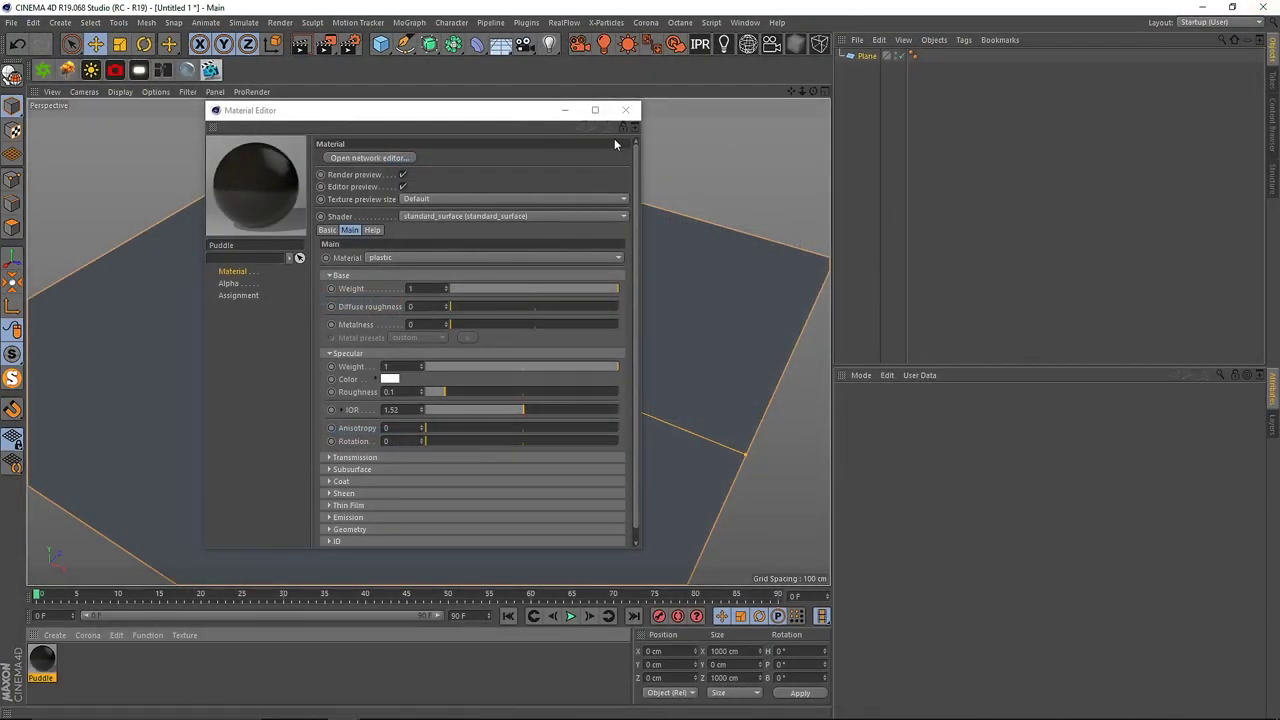
click(625, 110)
mouse_move(41, 658)
mouse_down()
mouse_move(329, 406)
mouse_move(415, 420)
mouse_move(474, 246)
mouse_up()
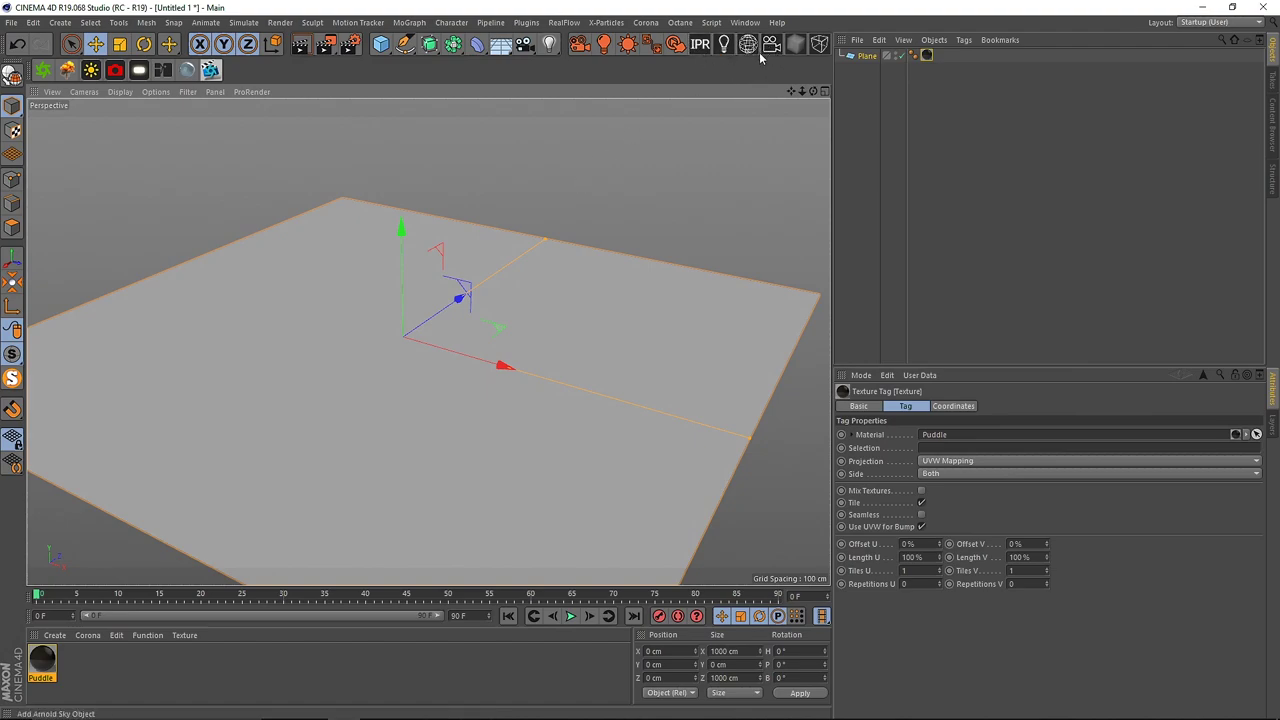
Step: Add an Arnold Sky to the scene and set its type to physical_sky
click(524, 22)
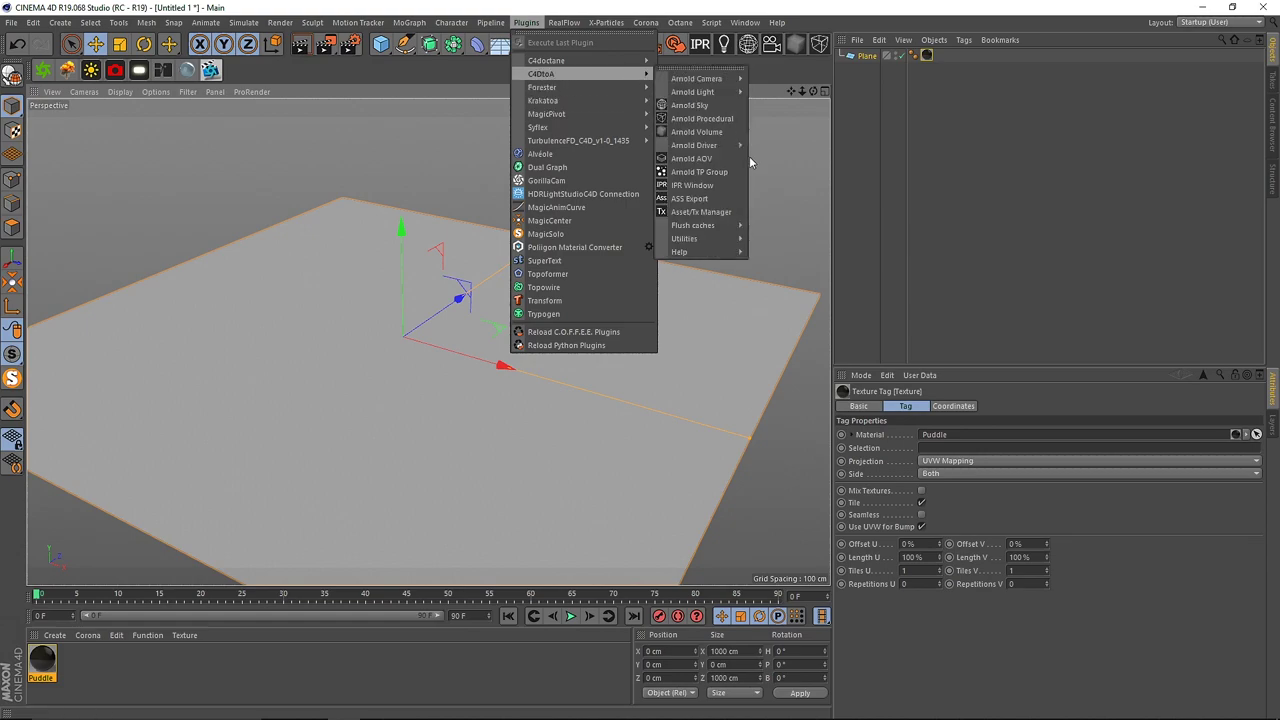
click(704, 113)
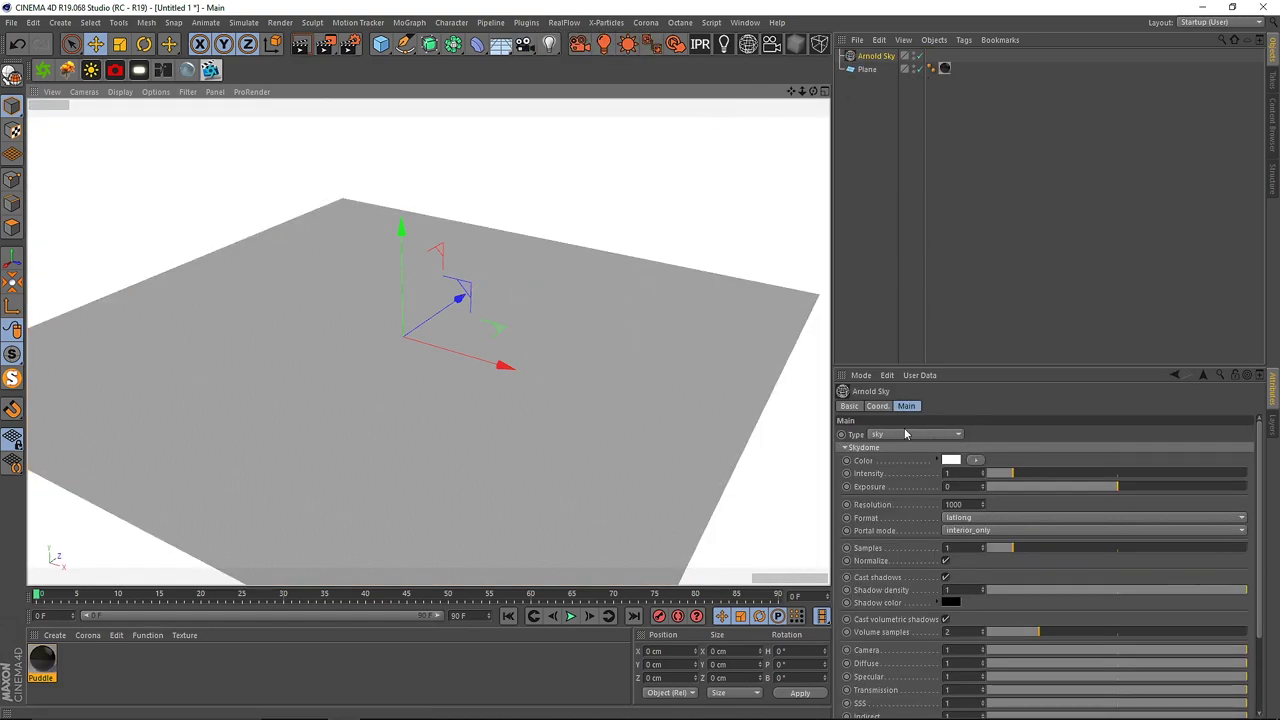
click(903, 432)
click(903, 466)
Step: Start an Arnold IPR preview render of the textured plane and view it from a different angle
alt+drag(552, 331, 557, 291)
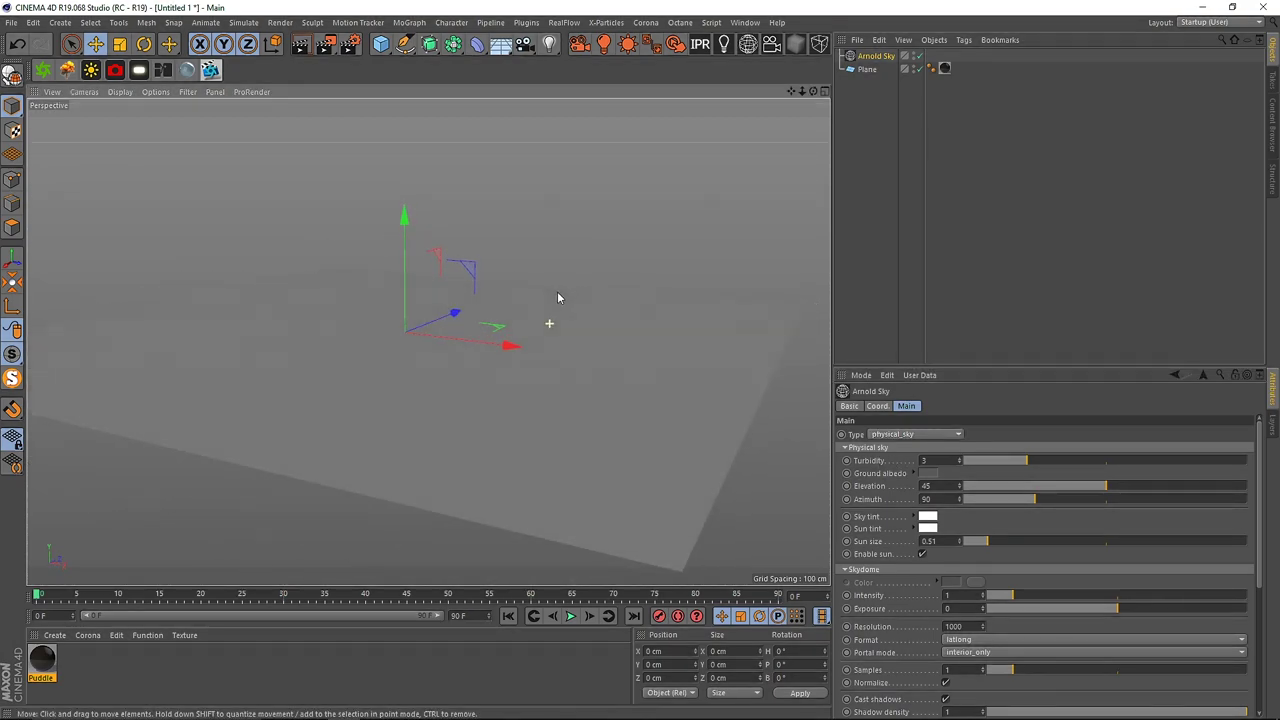
click(699, 44)
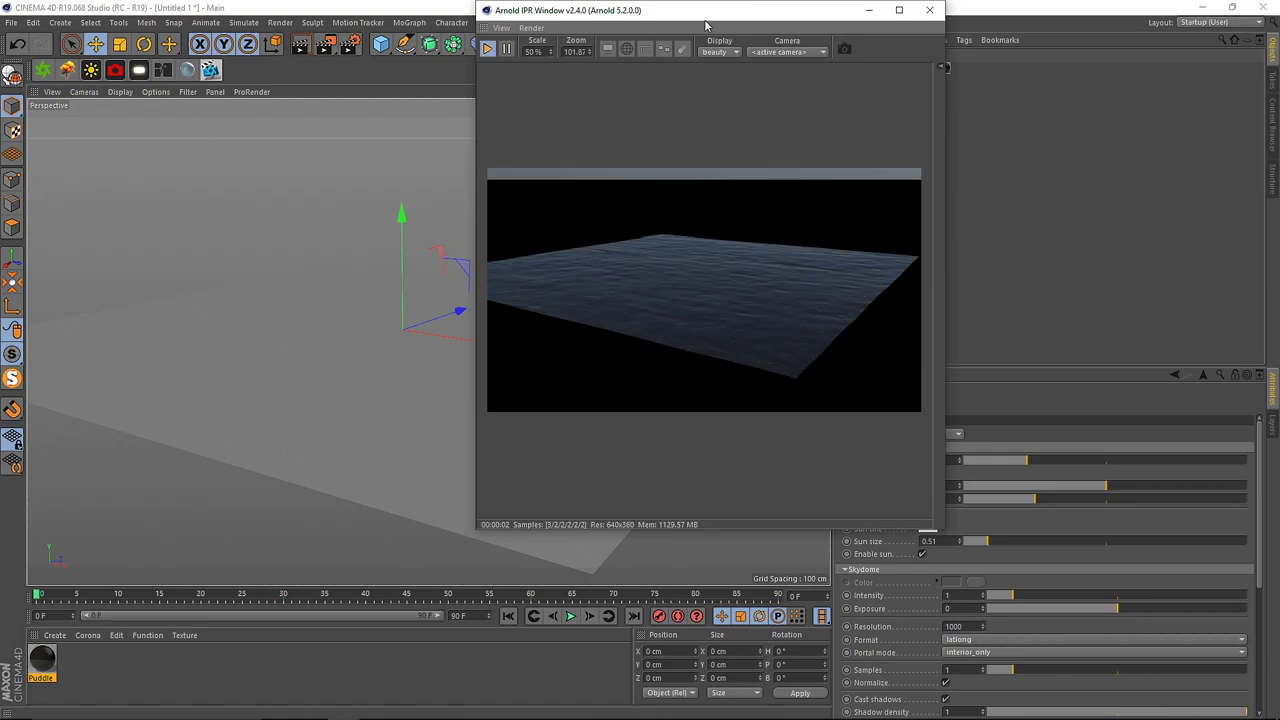
alt+drag(405, 300, 420, 277)
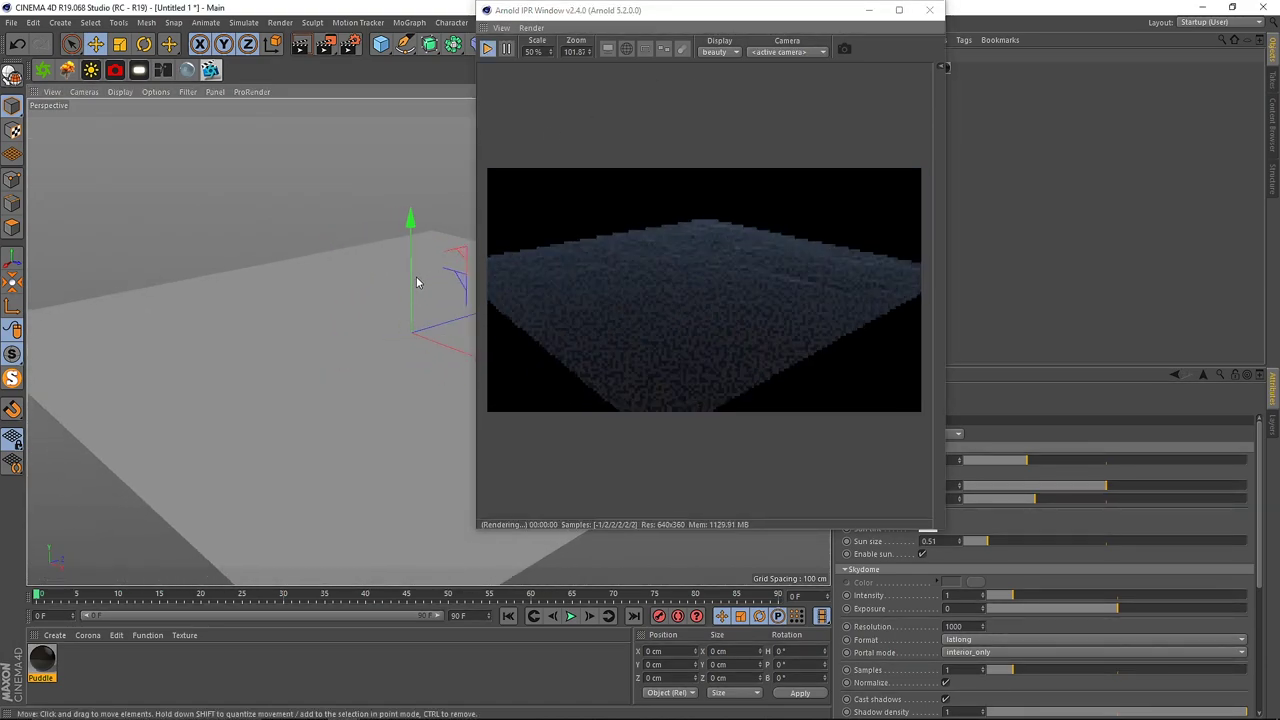
Step: Dock the Arnold IPR render window beside the perspective viewport
drag(614, 15, 647, 68)
drag(516, 79, 60, 240)
alt+drag(589, 364, 677, 372)
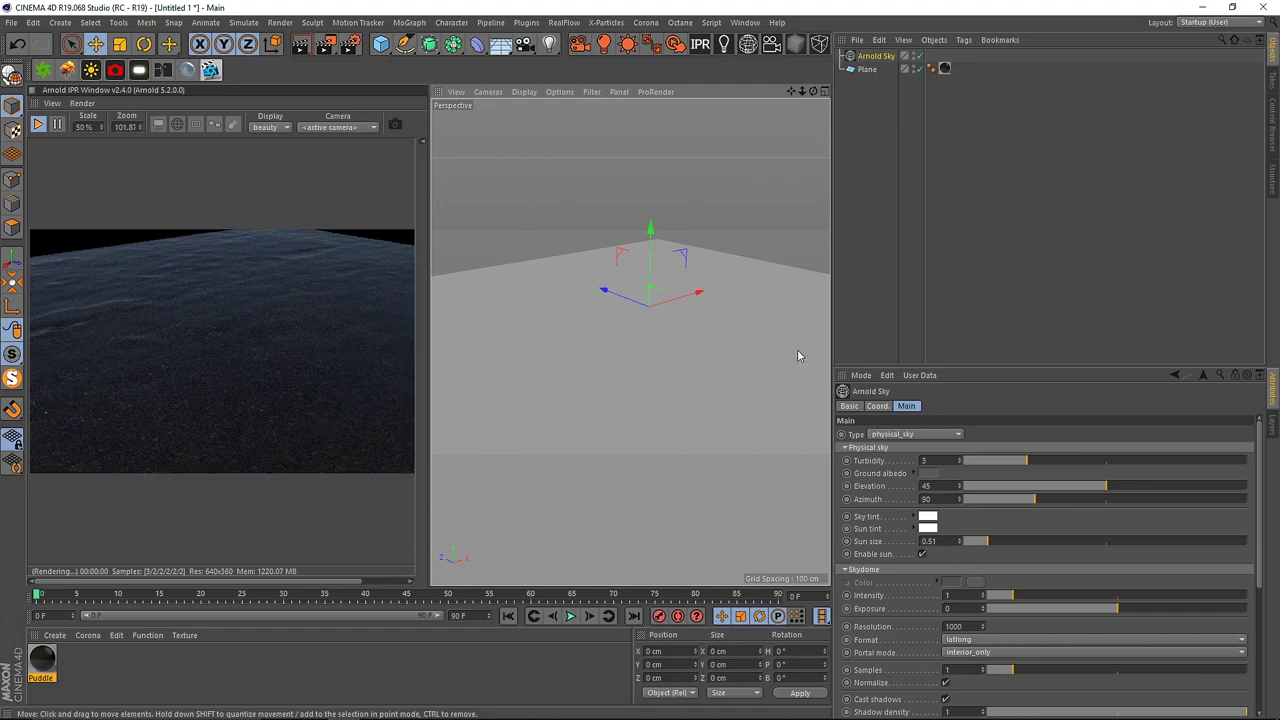
Step: Set the Arnold Sky's turbidity to 3.1, elevation to about 17.39 and azimuth to about 317.42
drag(1013, 464, 1213, 494)
scroll(1017, 489, down, 1)
scroll(1040, 505, down, 1)
alt+drag(589, 371, 620, 364)
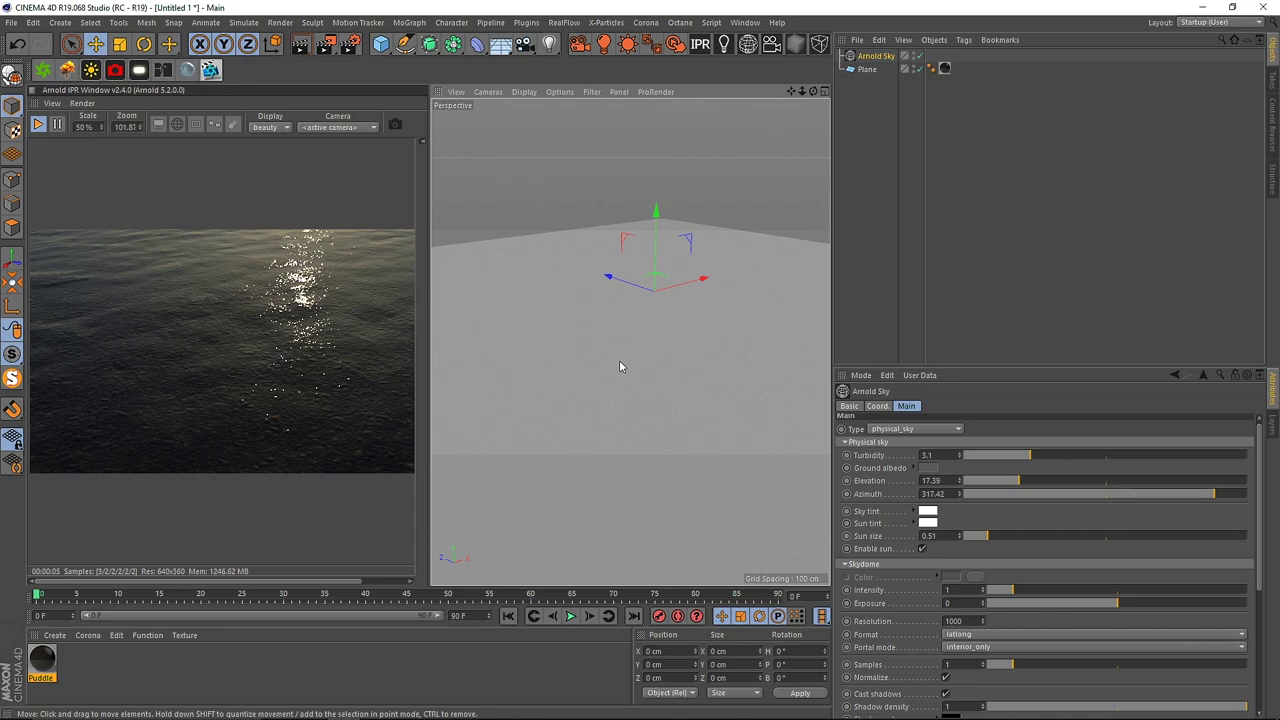
Step: Select the plane and inspect its segments with Gouraud Shading (Lines), returning the viewport to plain Gouraud Shading
click(619, 362)
click(524, 91)
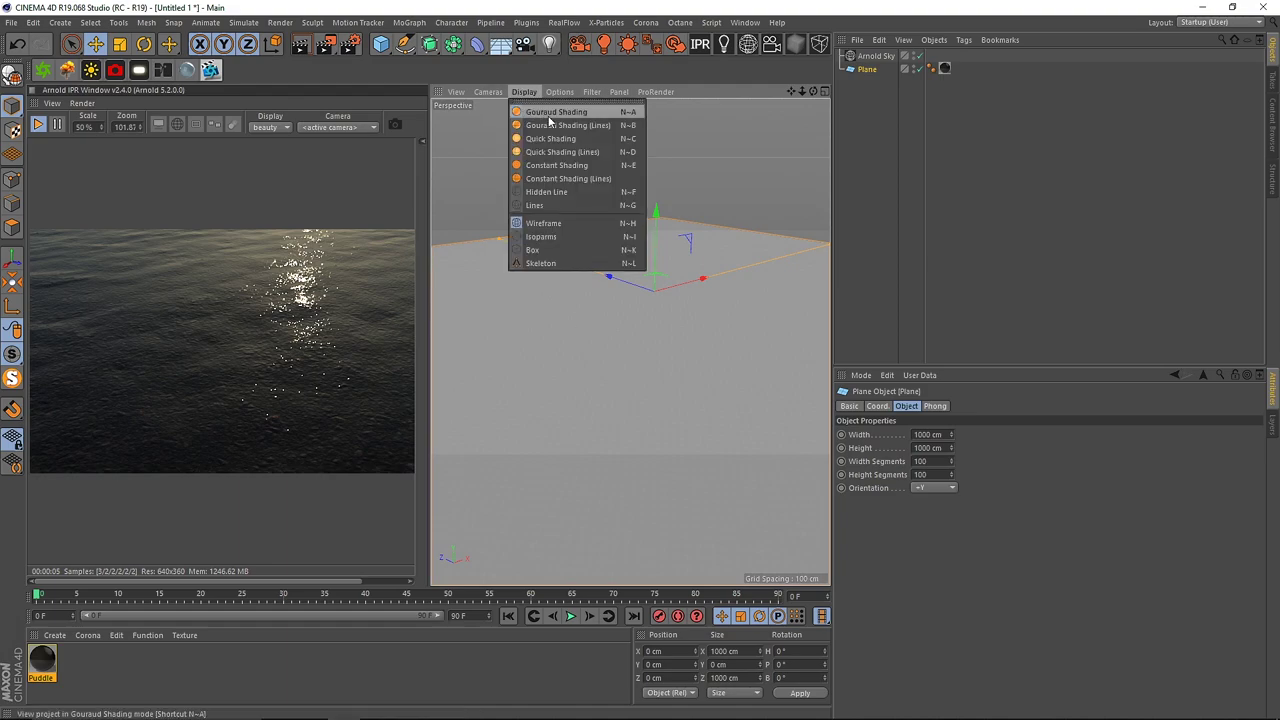
click(550, 125)
click(524, 91)
click(545, 114)
Step: Add an Arnold Parameters tag to the plane
right_click(867, 73)
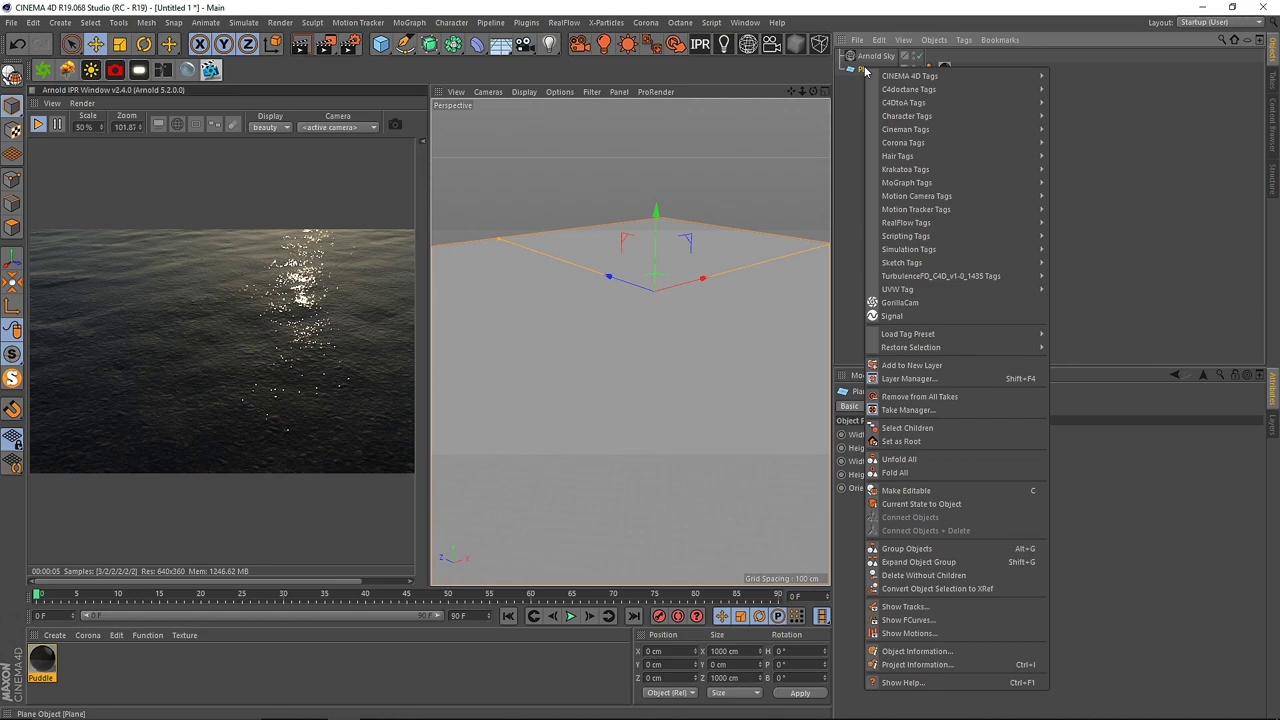
click(858, 69)
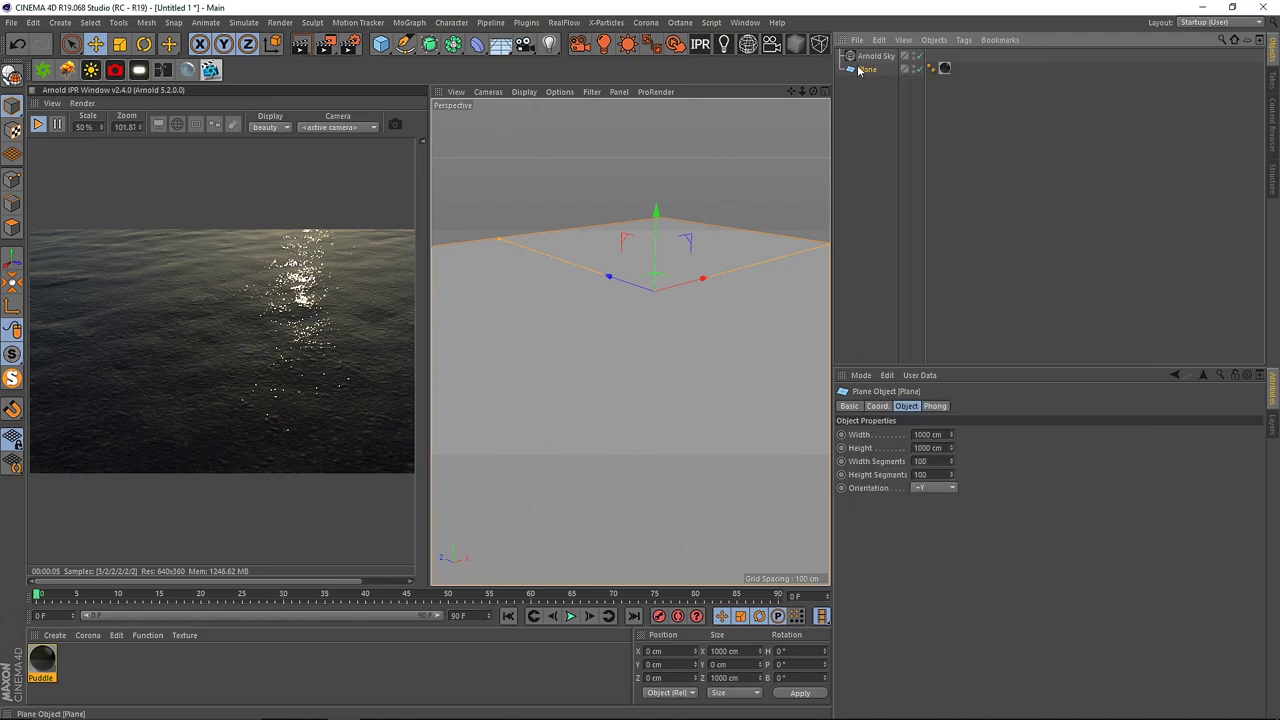
right_click(858, 69)
mouse_move(942, 101)
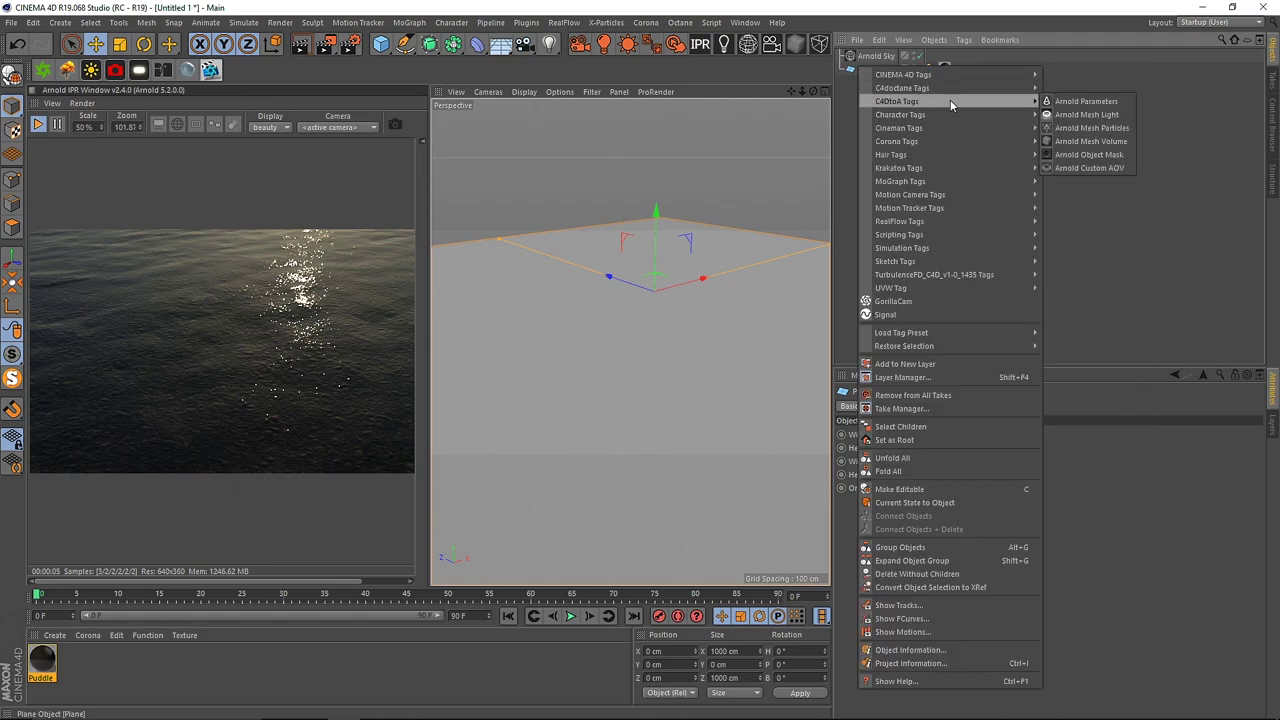
click(1086, 101)
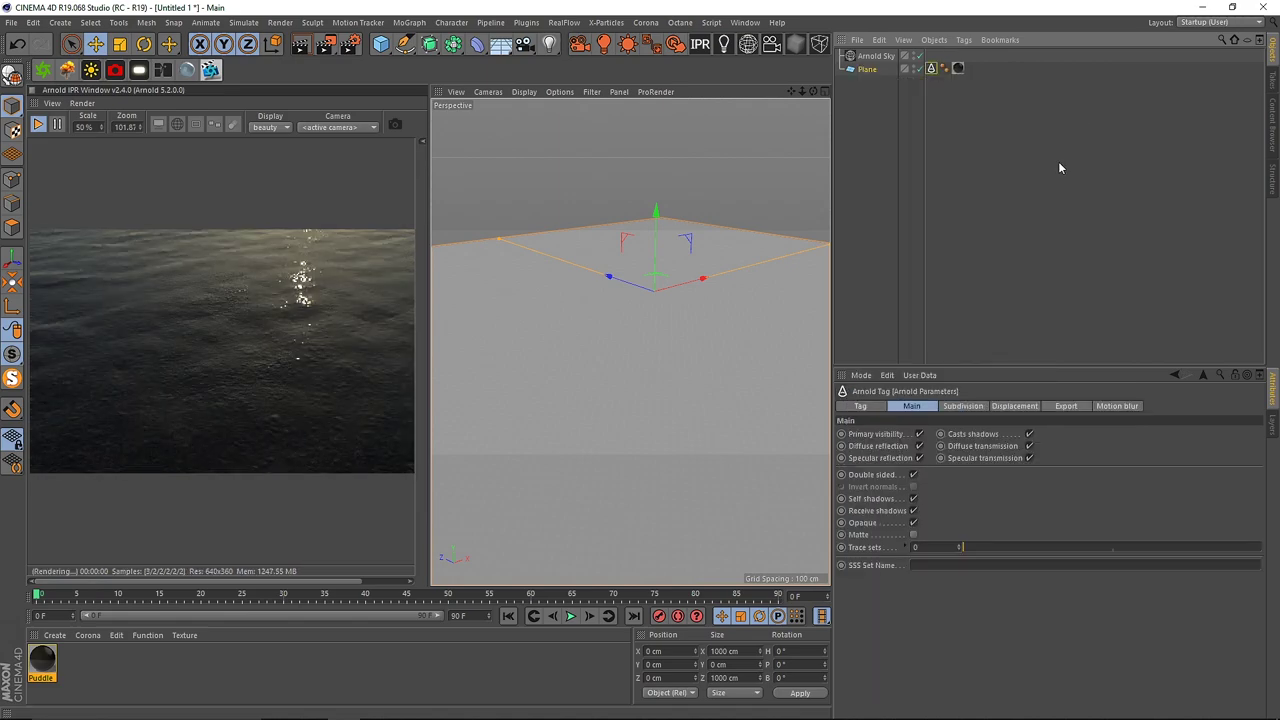
Step: In the plane's Arnold displacement settings, set height to 10 cm and bounds padding to 1 cm, and enable auto bump
click(1020, 410)
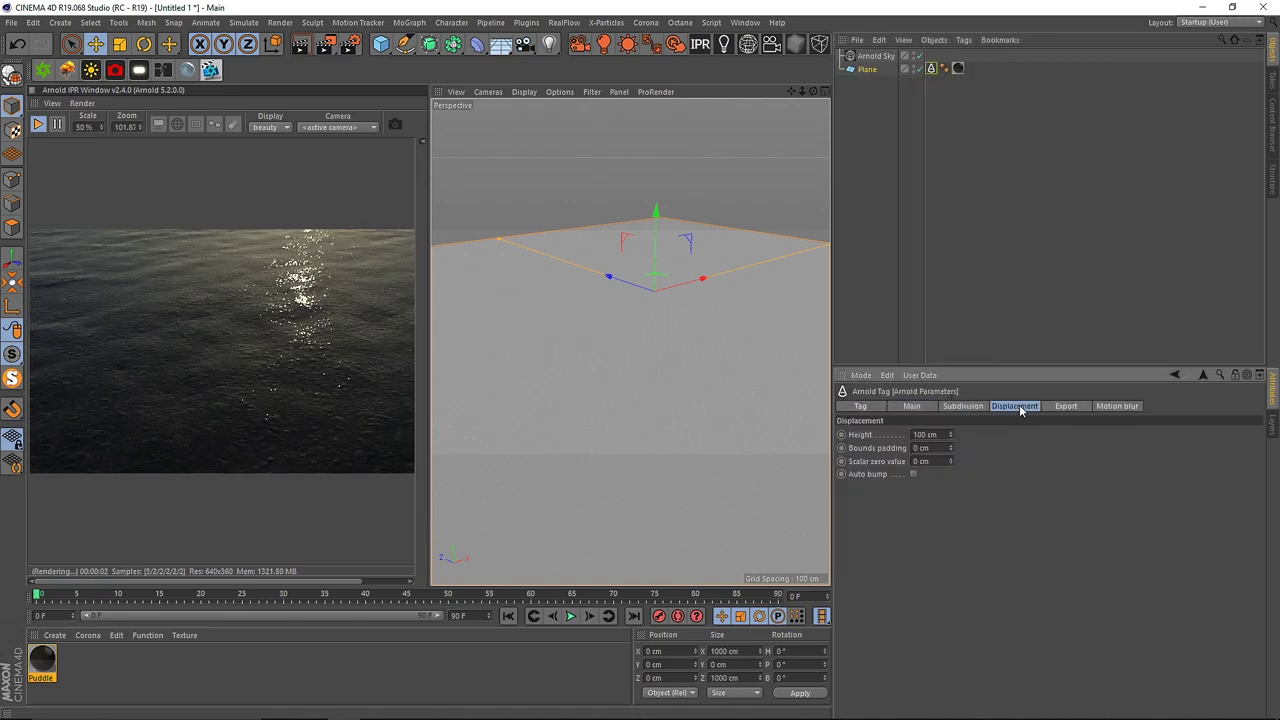
double_click(928, 435)
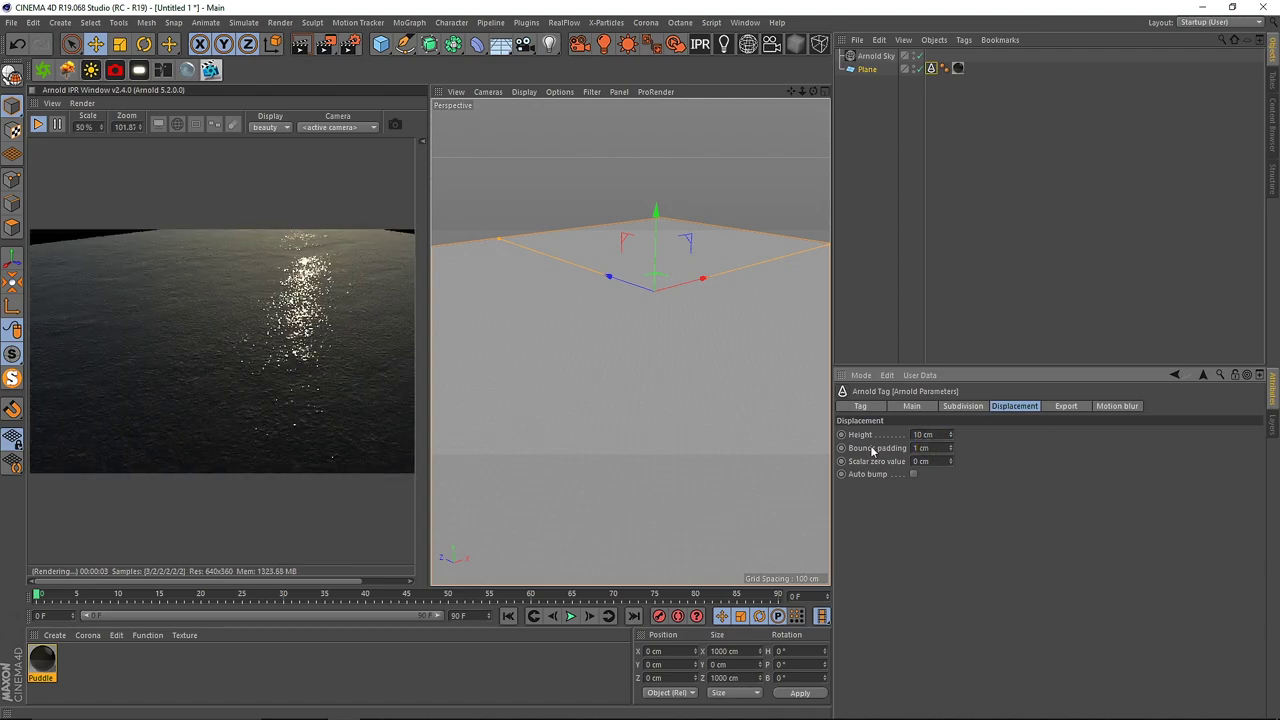
click(913, 474)
click(913, 474)
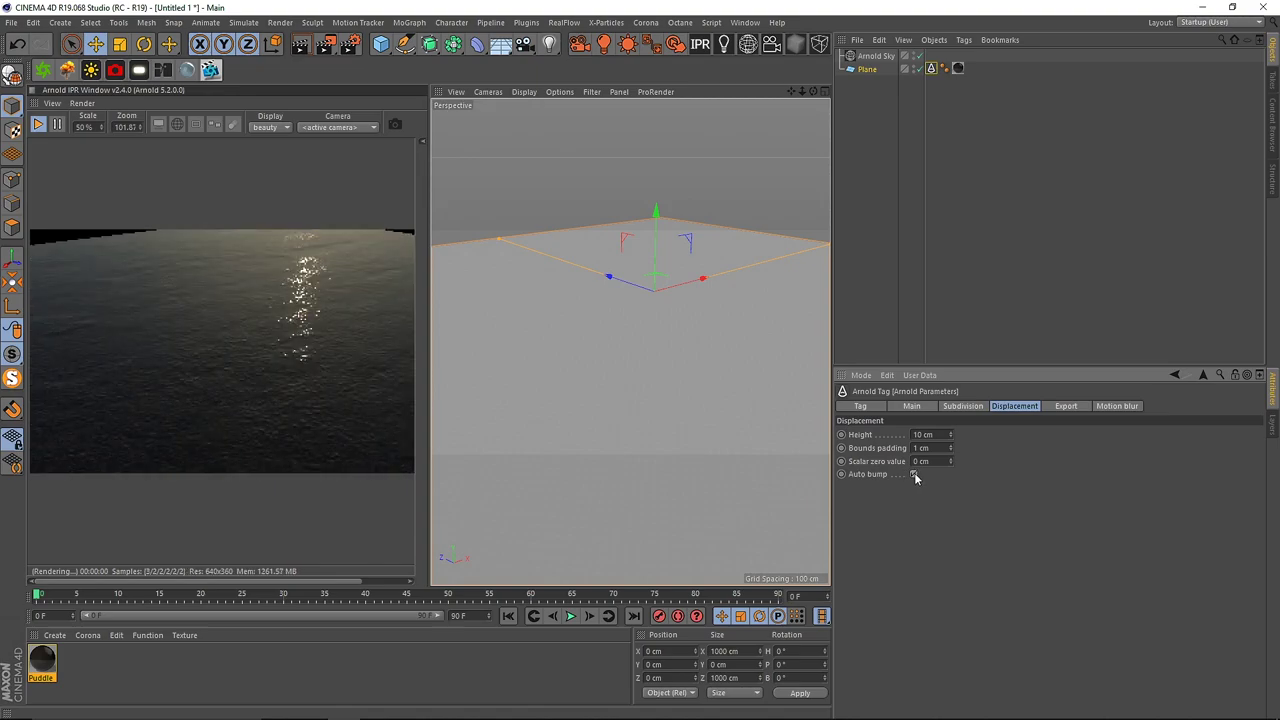
Step: Set the plane's Arnold subdivision type to catclark
click(964, 408)
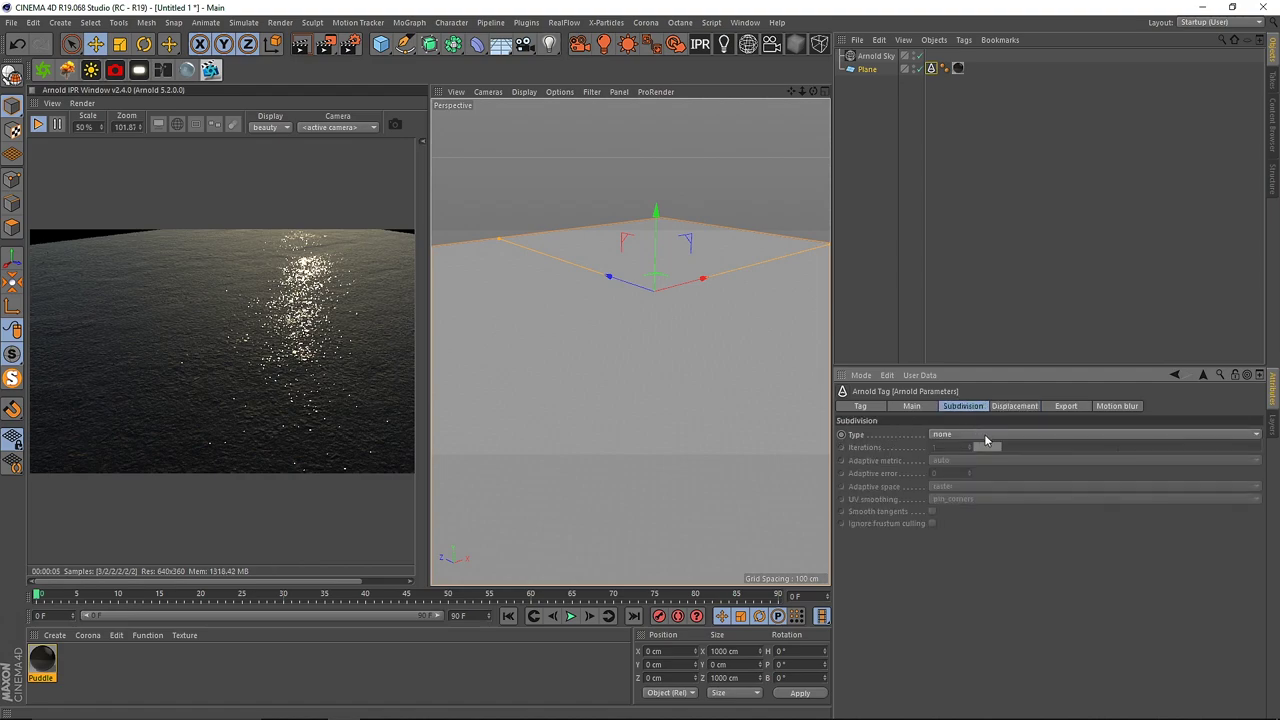
click(982, 436)
click(965, 462)
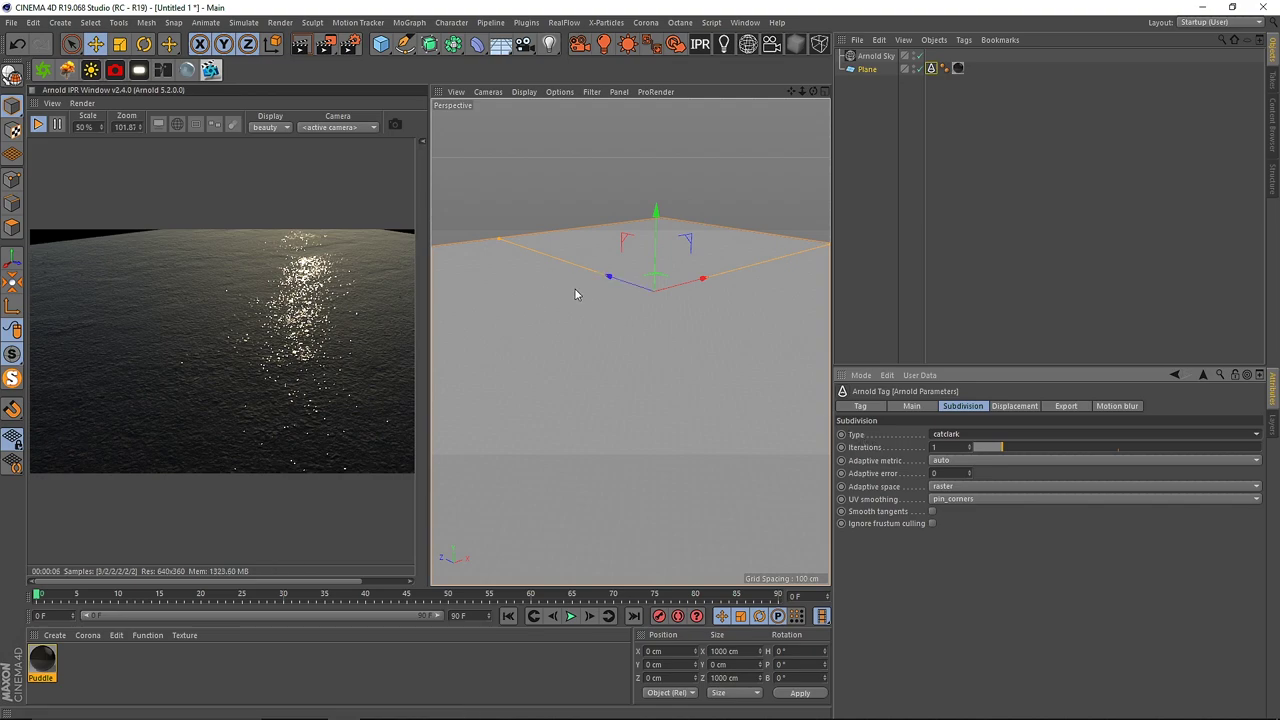
Step: Inspect the plane's mesh lines in the viewport and set the Arnold subdivision iterations to 3
click(524, 91)
click(548, 125)
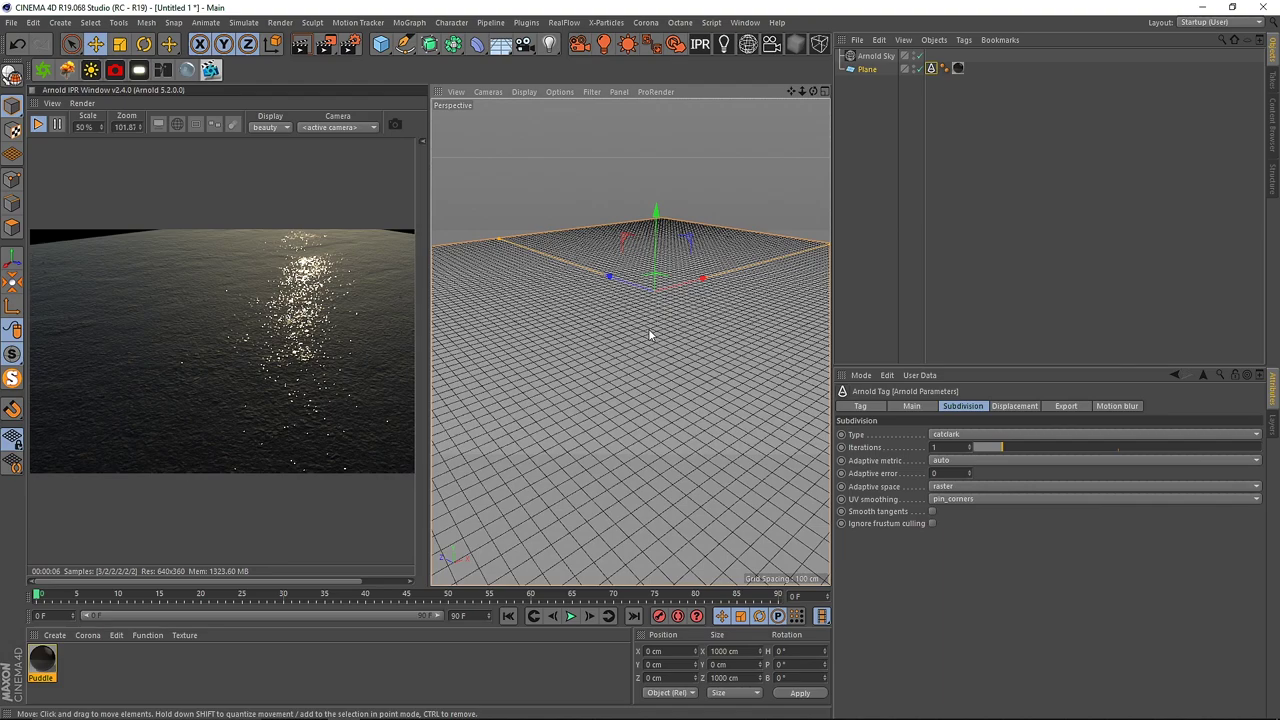
click(526, 92)
click(555, 113)
click(1044, 446)
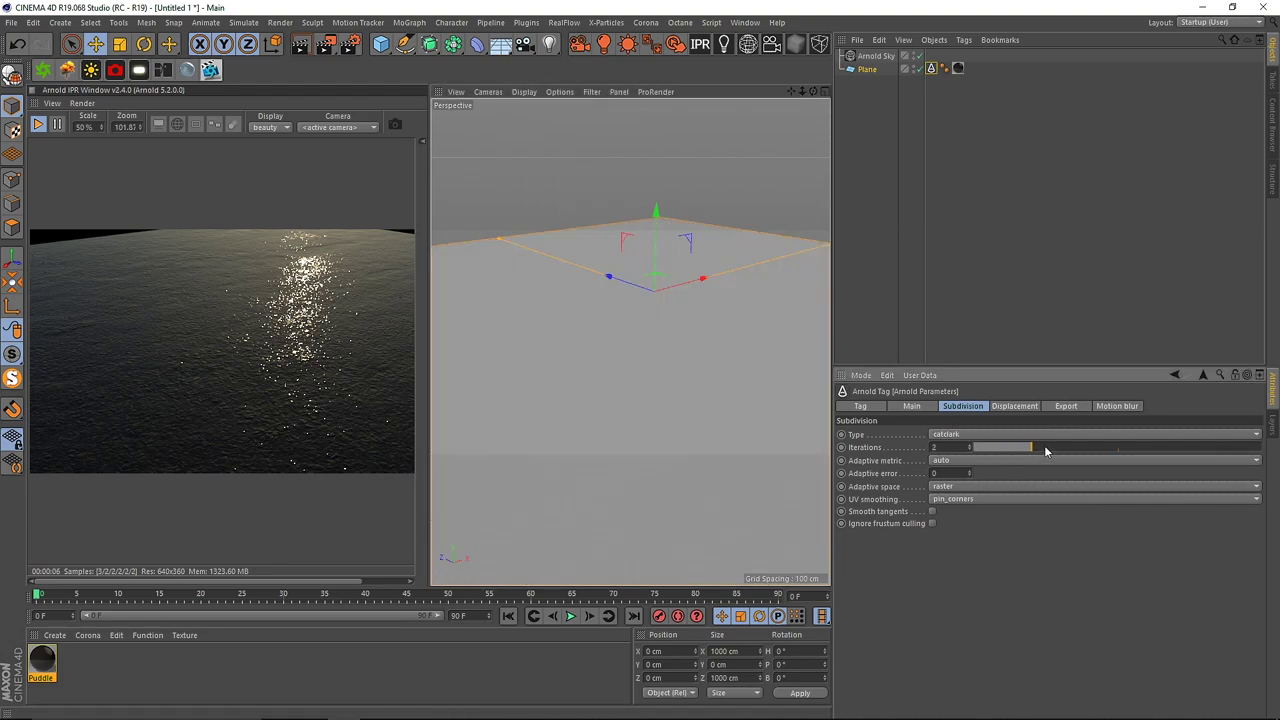
click(1056, 447)
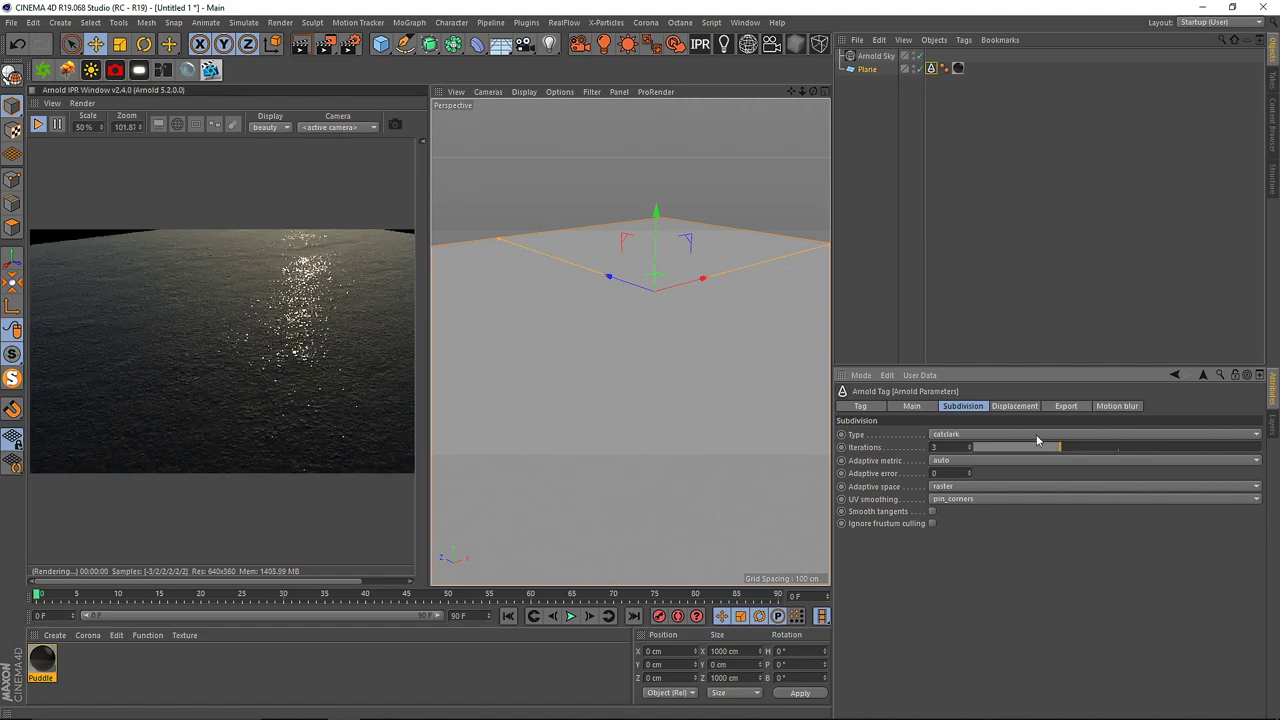
Step: Try a displacement height of 100 cm on the plane and return it to 10 cm
click(1014, 406)
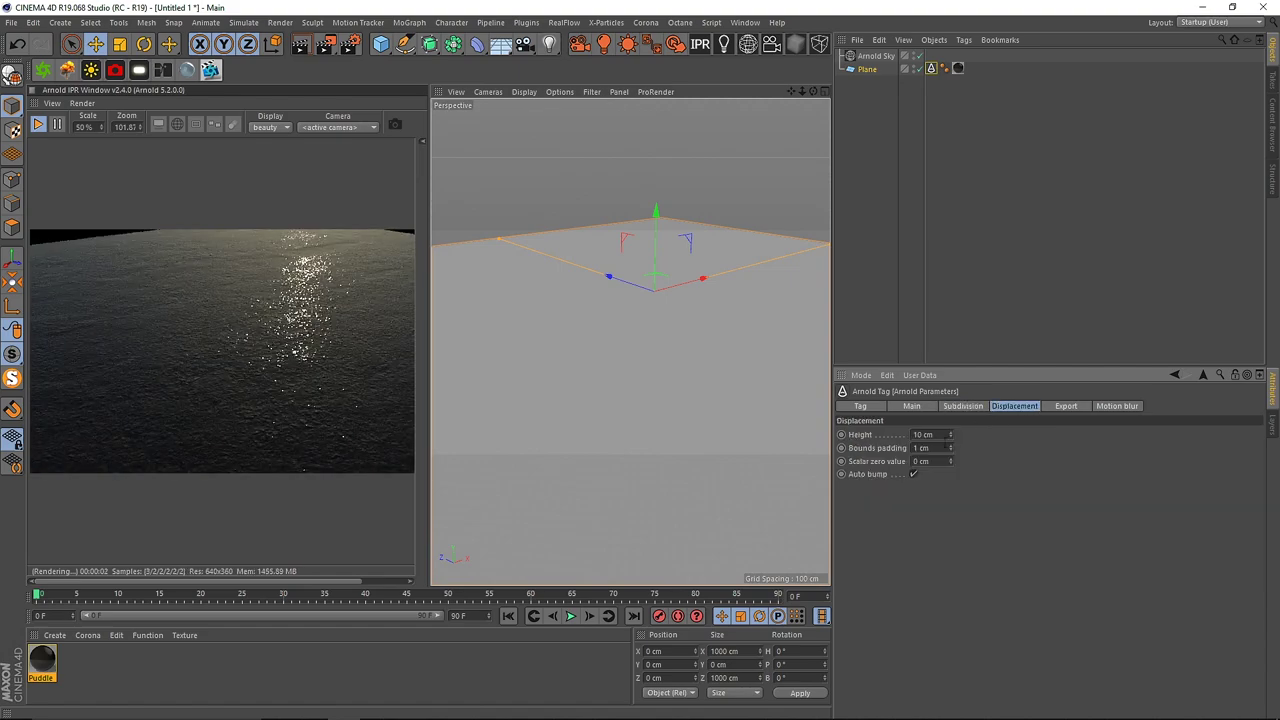
text(100)
key(Return)
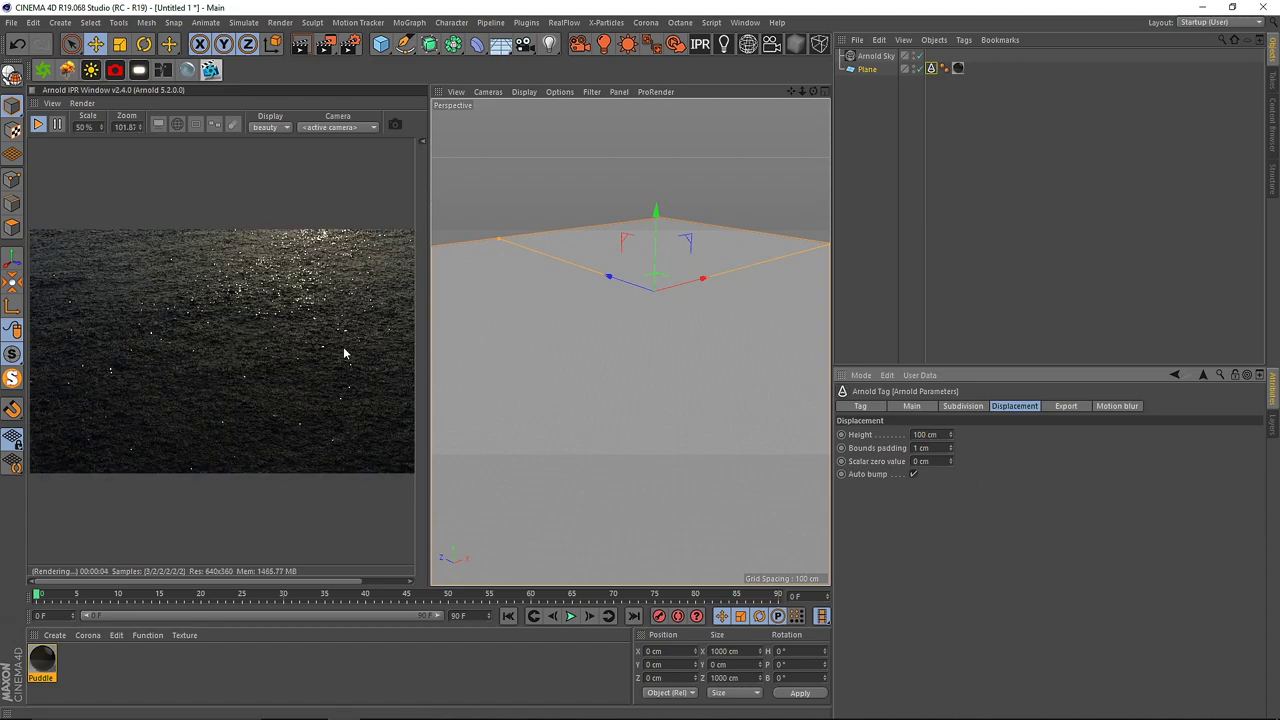
text(10)
key(Return)
Step: Move the plane's Arnold Parameters tag behind its Puddle material tag
alt+drag(656, 329, 520, 314)
alt+drag(589, 341, 655, 353)
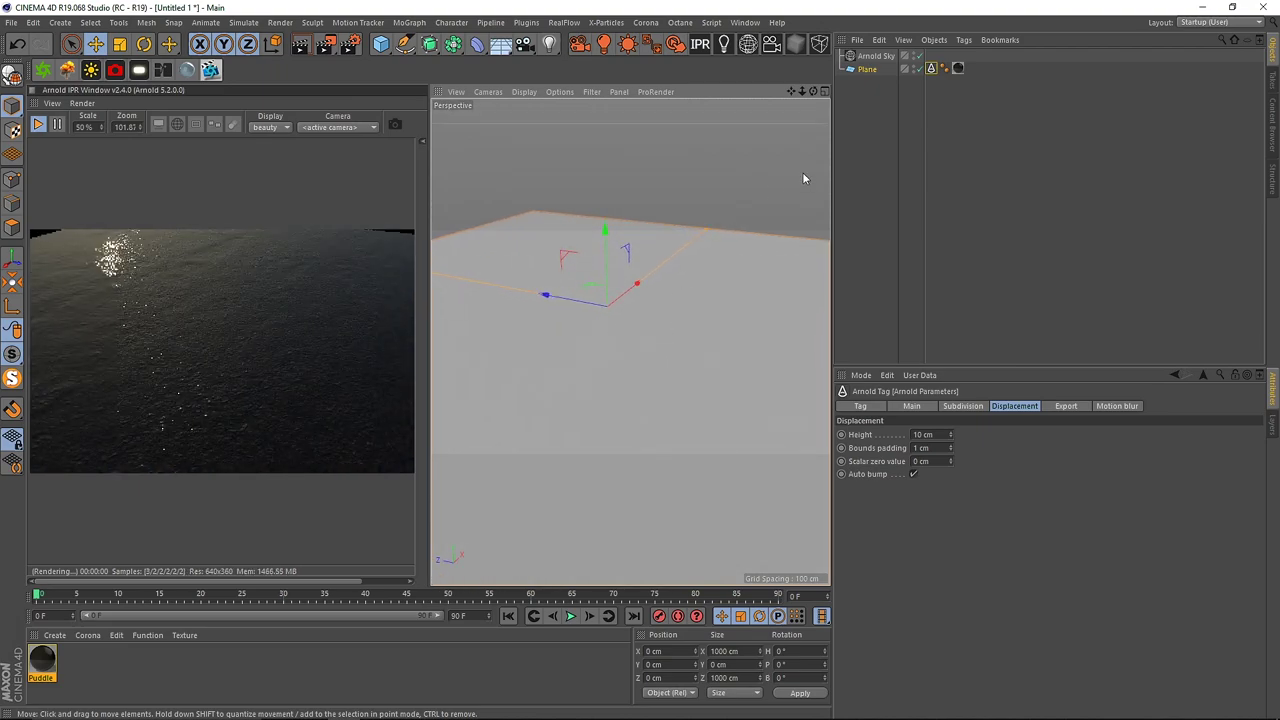
drag(931, 68, 963, 68)
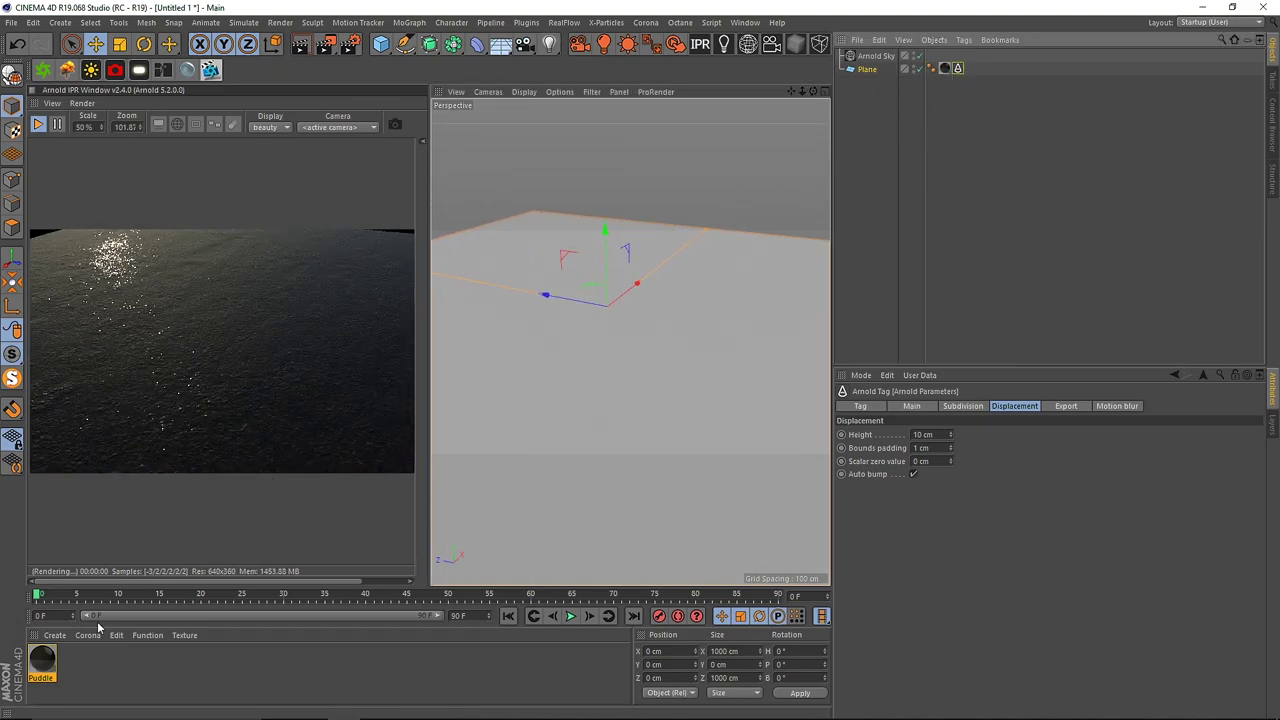
Step: Open the Puddle material's shader network and select the color_correct node
double_click(41, 660)
drag(410, 95, 850, 199)
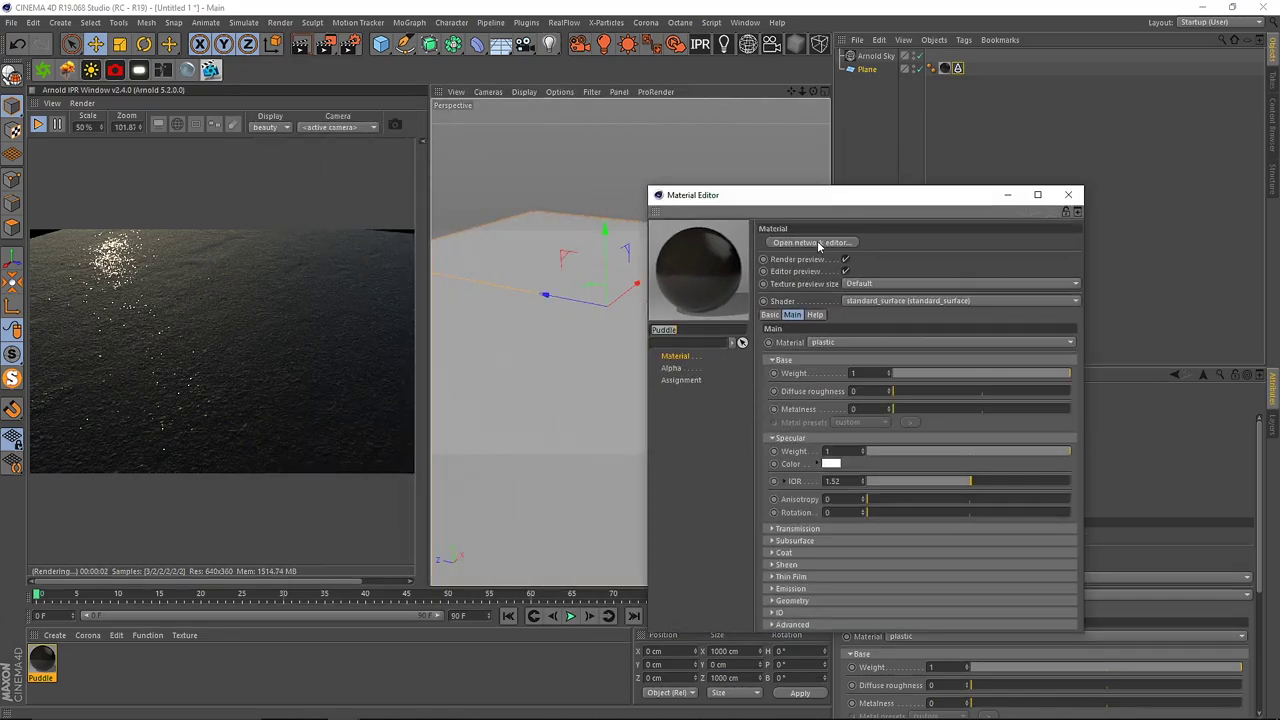
click(886, 301)
click(832, 242)
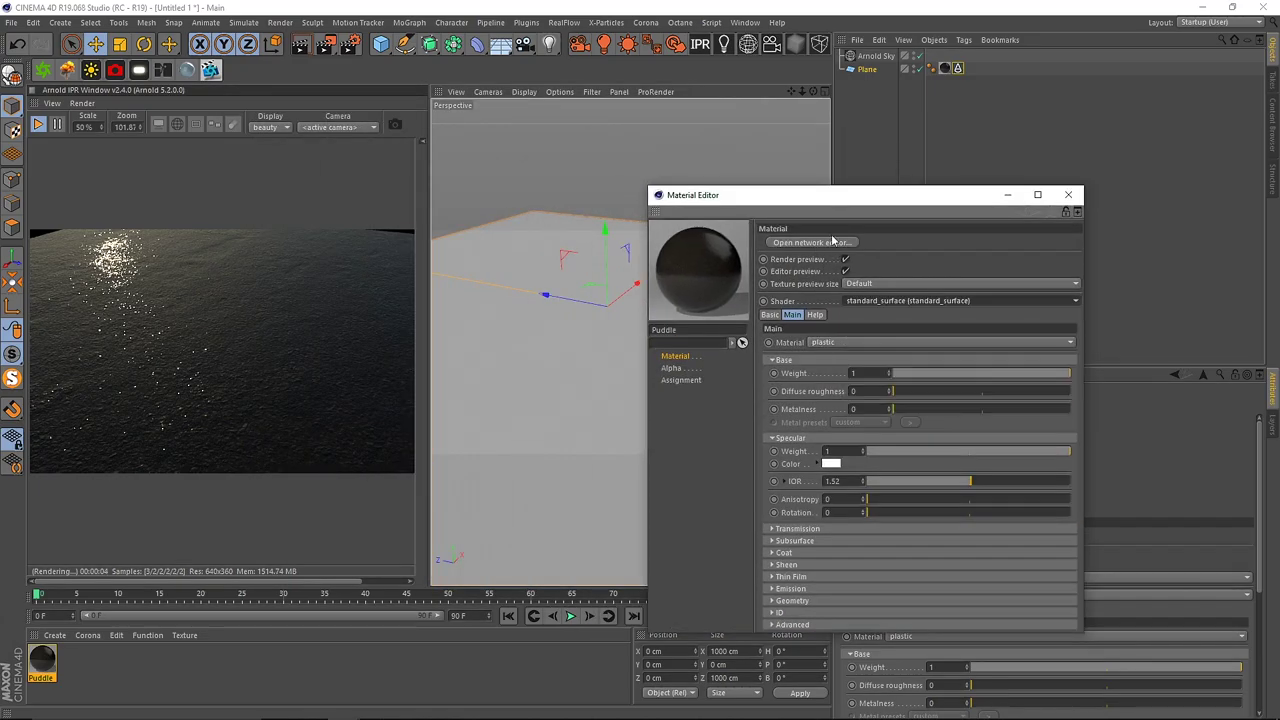
click(835, 243)
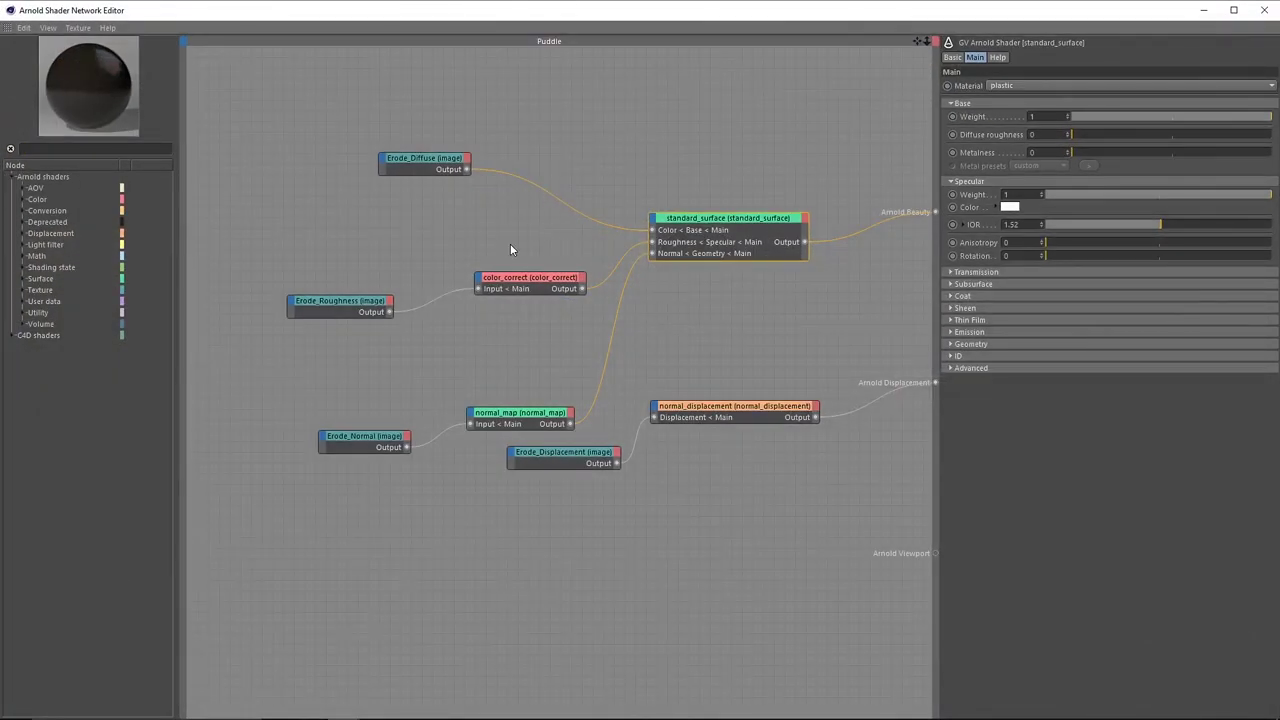
click(545, 282)
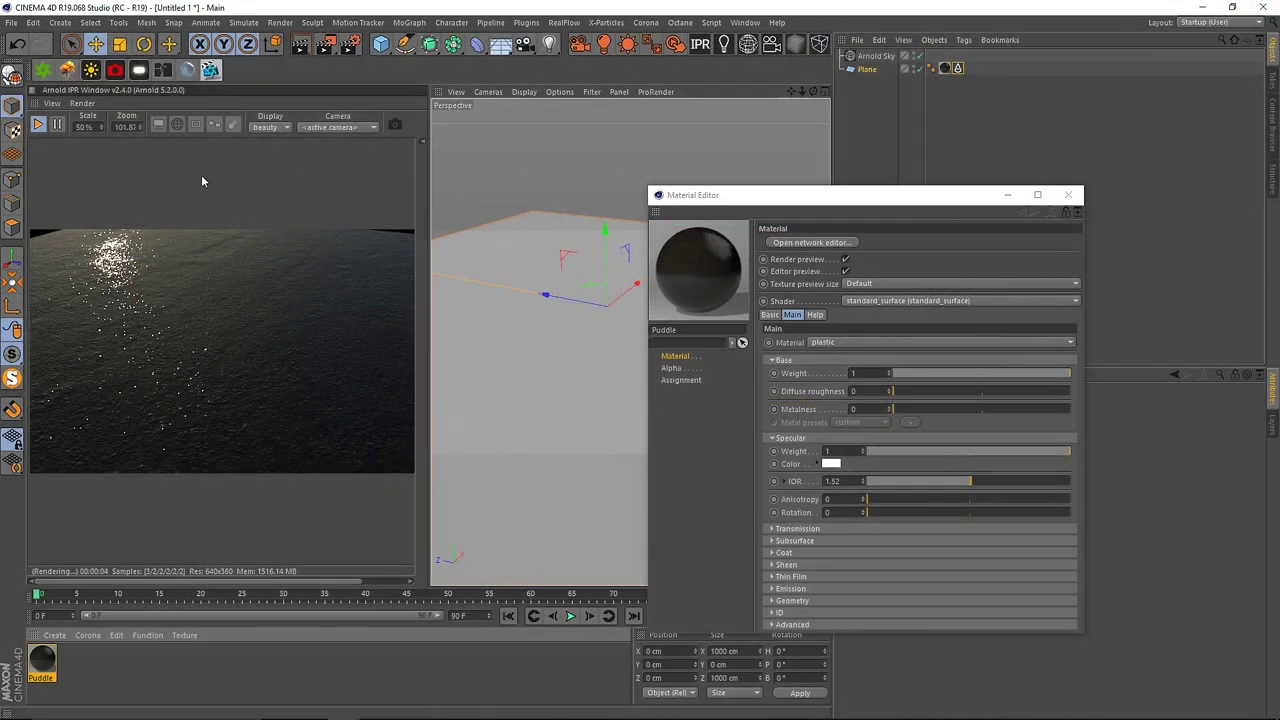
Step: Undock and close the Arnold IPR window, and close the material editor
click(32, 90)
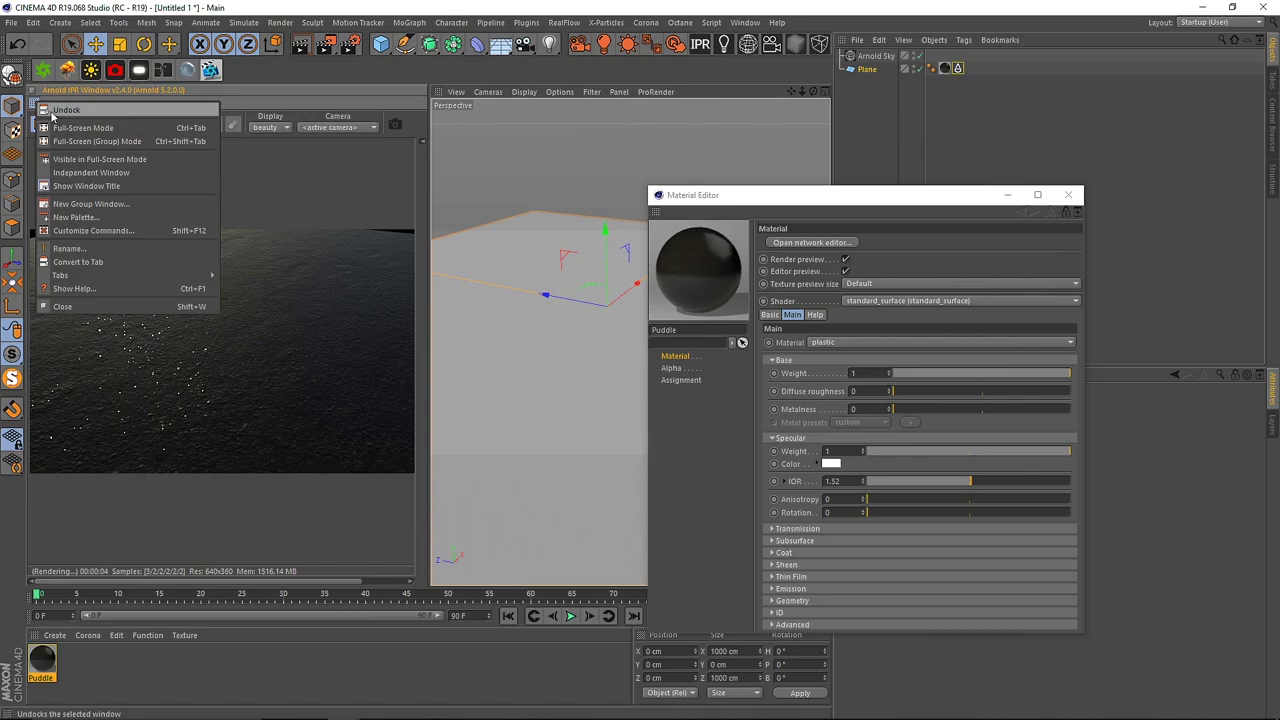
click(52, 114)
click(412, 76)
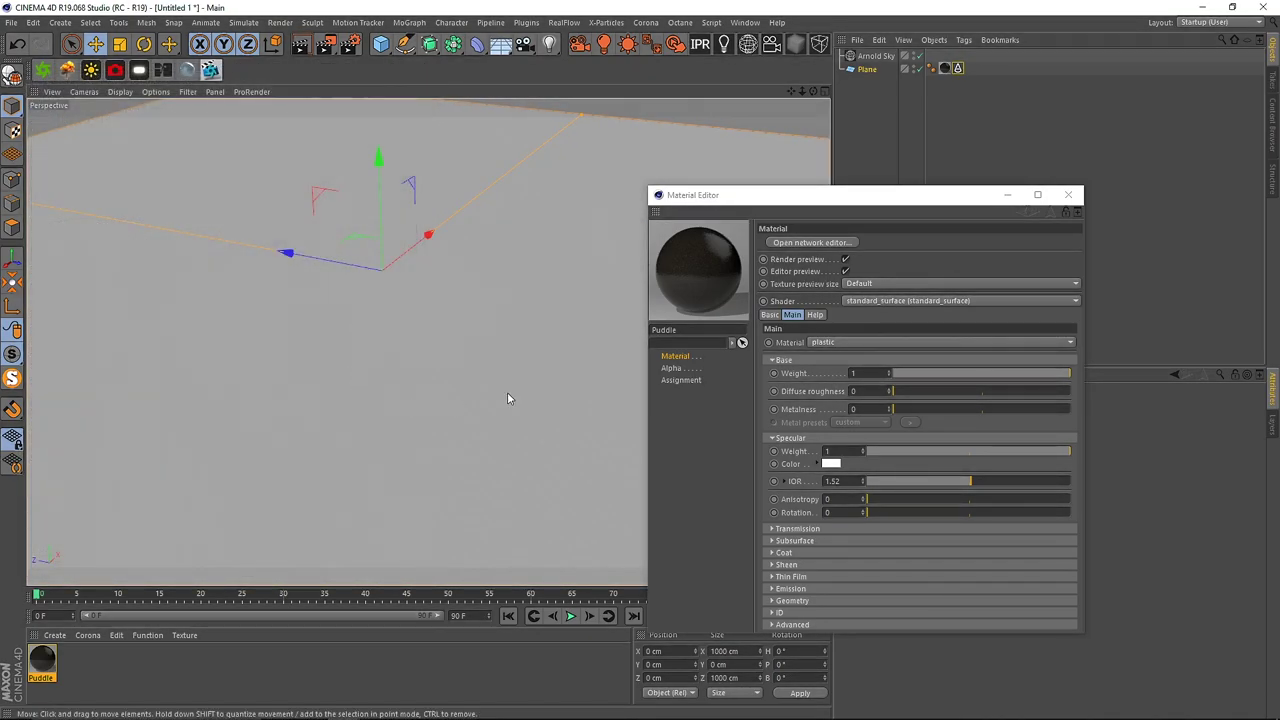
click(1071, 200)
Step: Reopen the Puddle shader network and show the Arnold material preview in its own window, away from the network editor
double_click(41, 660)
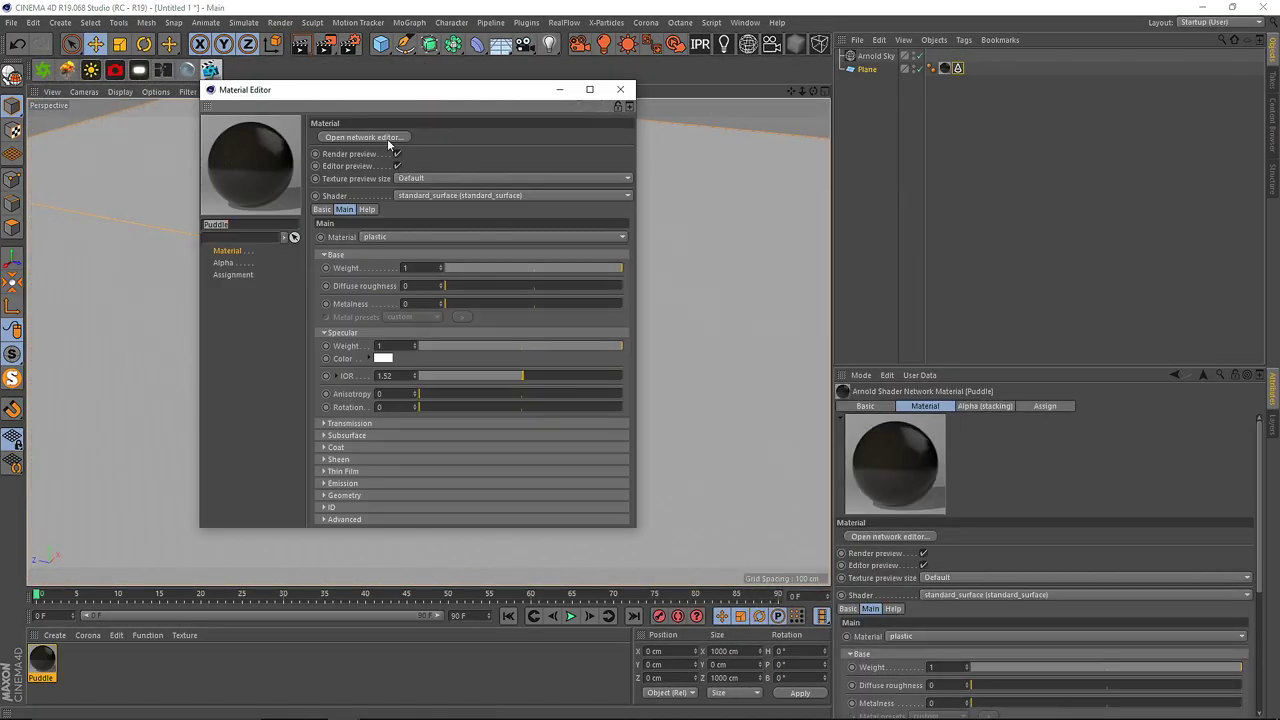
click(362, 137)
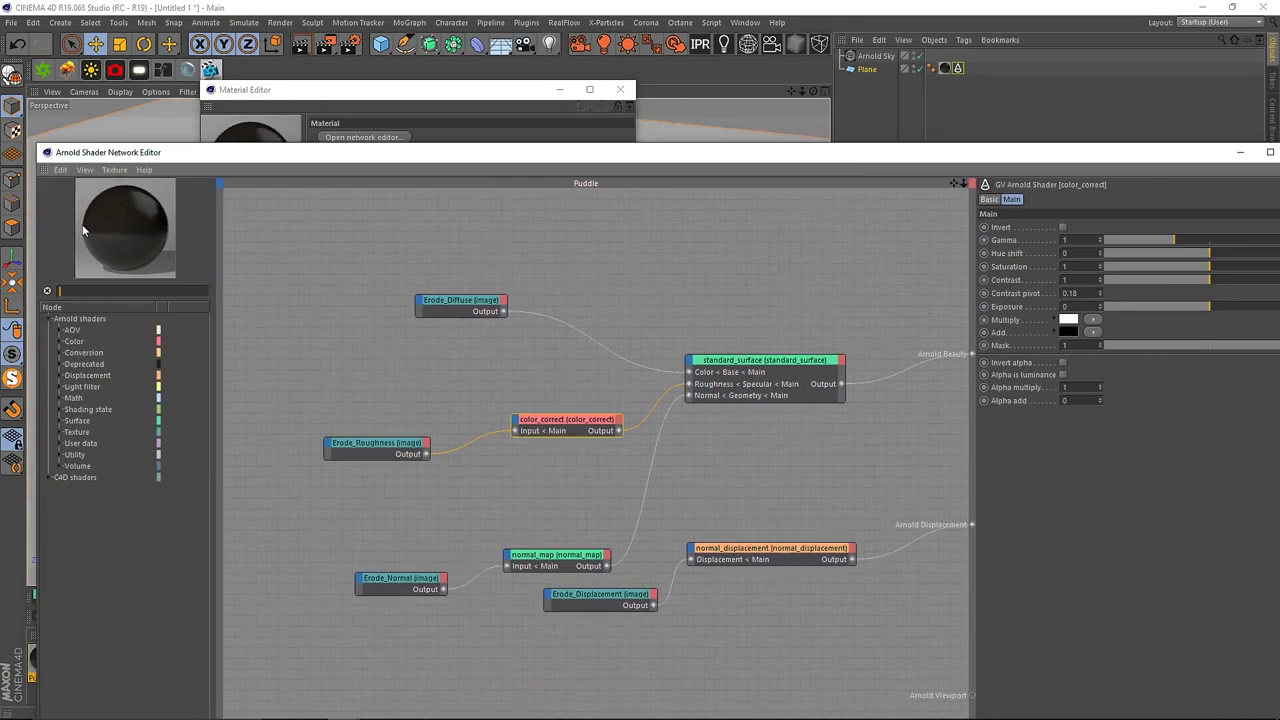
right_click(82, 229)
click(136, 227)
drag(304, 160, 308, 168)
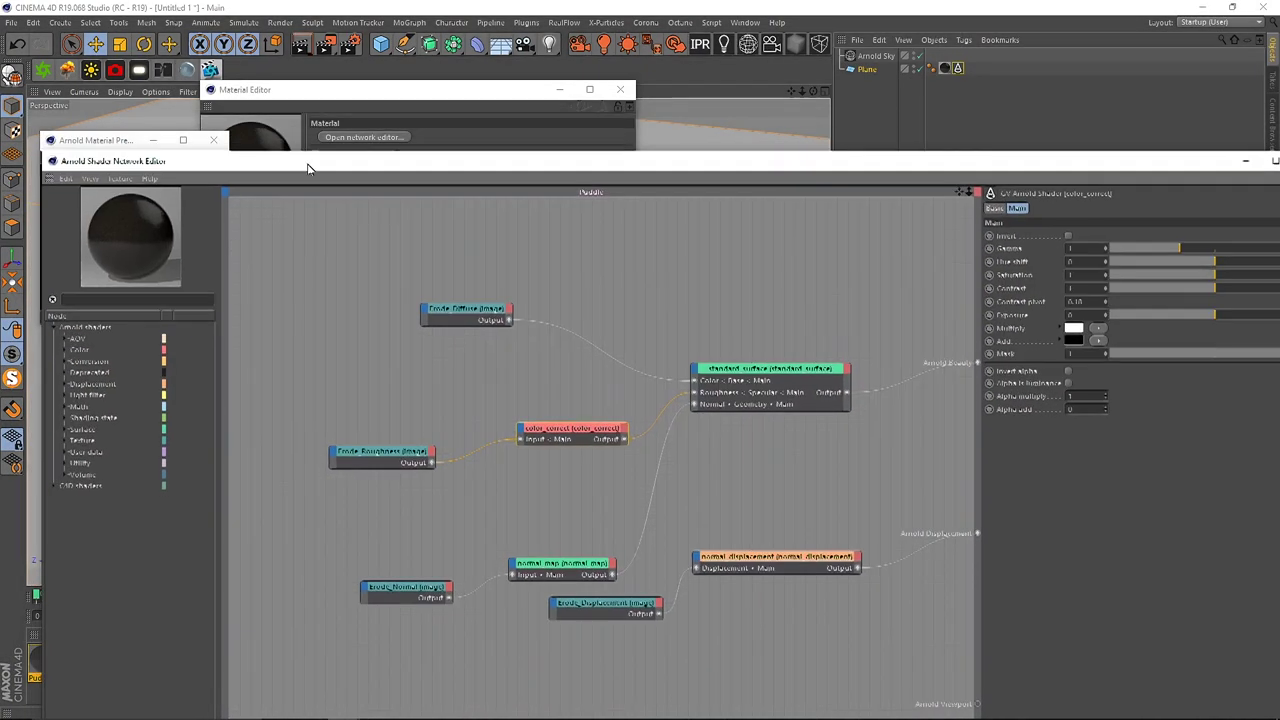
drag(86, 138, 51, 28)
Step: Arrange the shader network editor beside the material preview window and enlarge the preview
drag(737, 291, 763, 410)
click(566, 461)
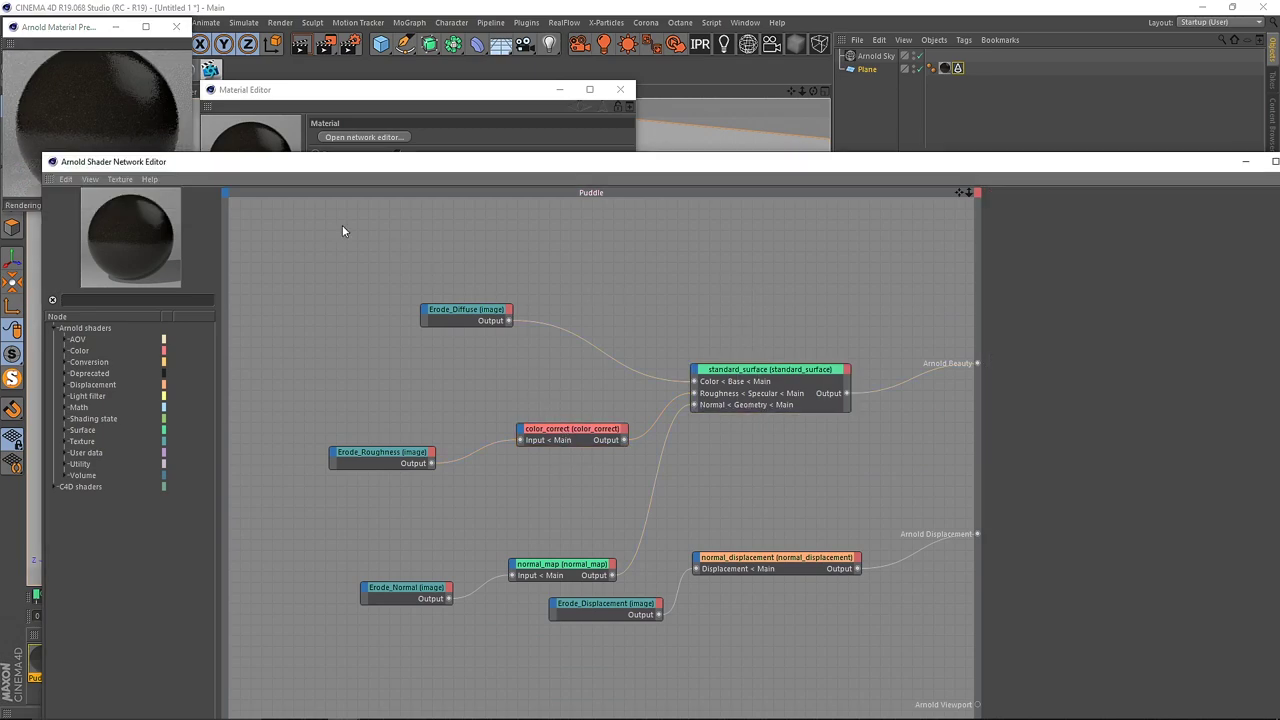
drag(50, 160, 220, 85)
click(168, 73)
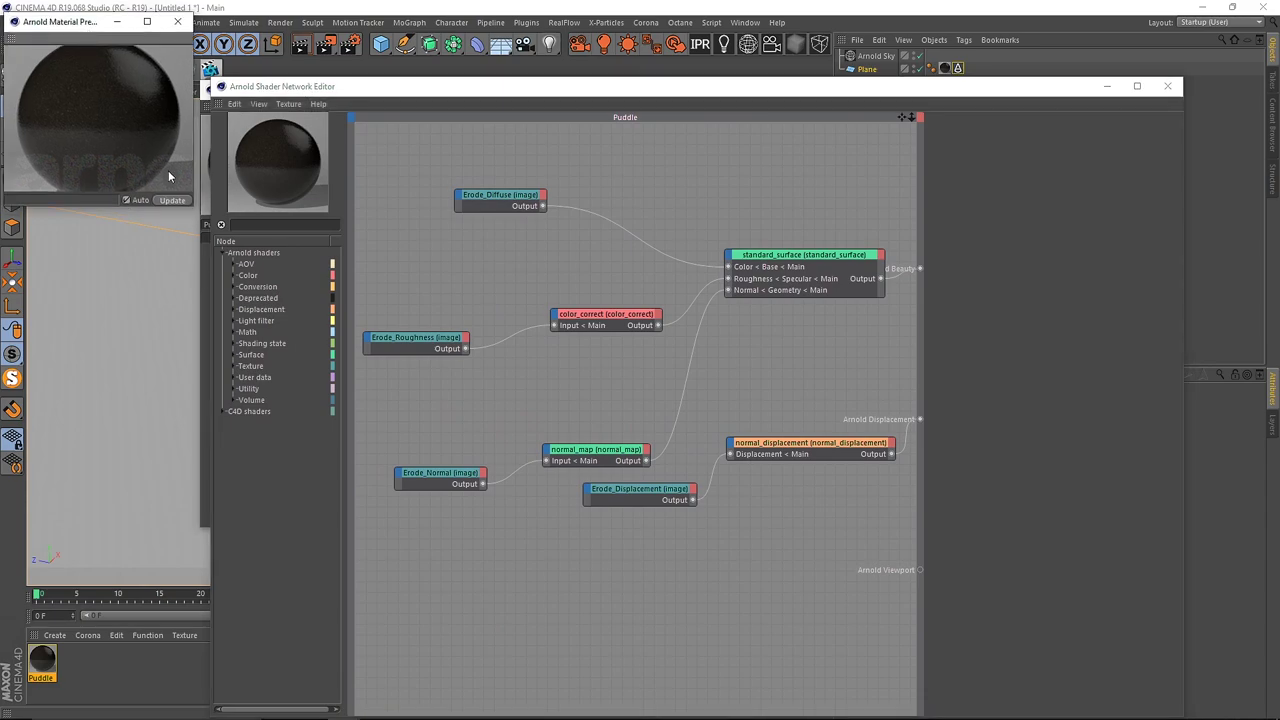
drag(194, 209, 301, 318)
Step: Set the color_correct gamma to 0.86 and connect its output directly to Arnold Beauty, moving the standard_surface node aside
click(694, 370)
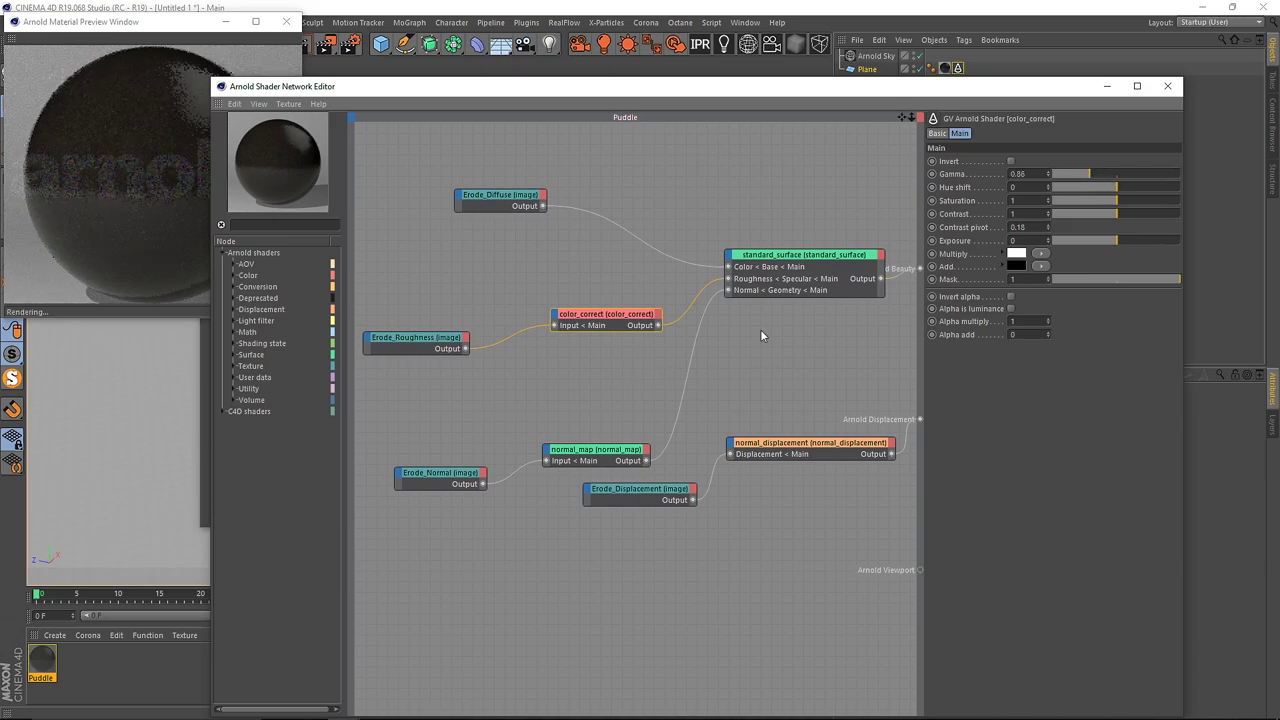
drag(658, 325, 919, 268)
drag(805, 254, 757, 194)
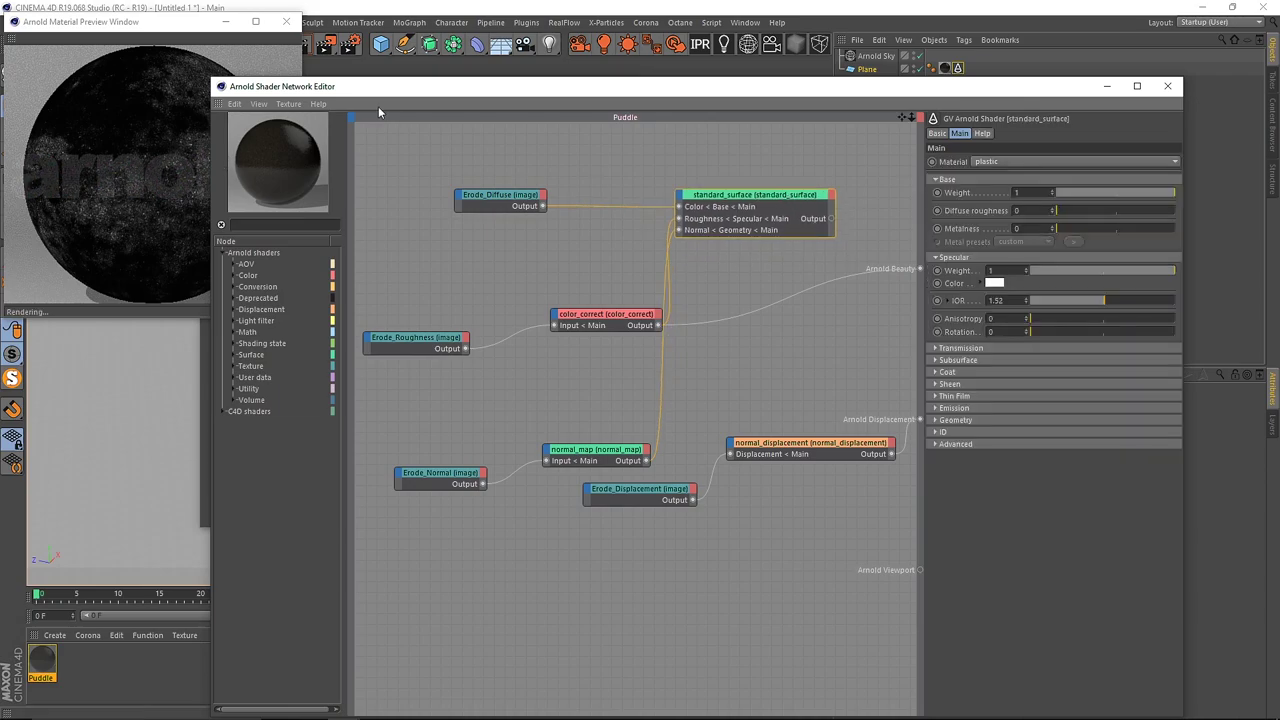
Step: Set the color_correct node's gamma to 1.85, contrast to 1.77 and exposure to 1.5
drag(465, 92, 540, 86)
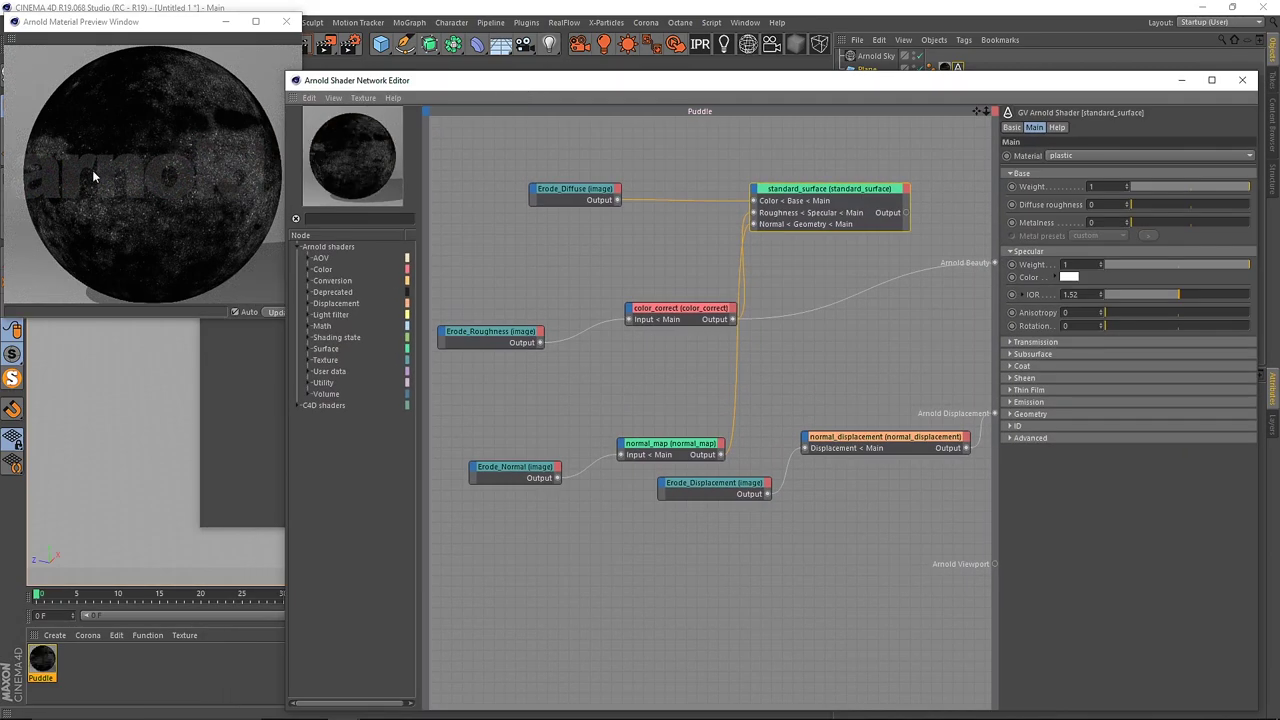
drag(392, 80, 407, 55)
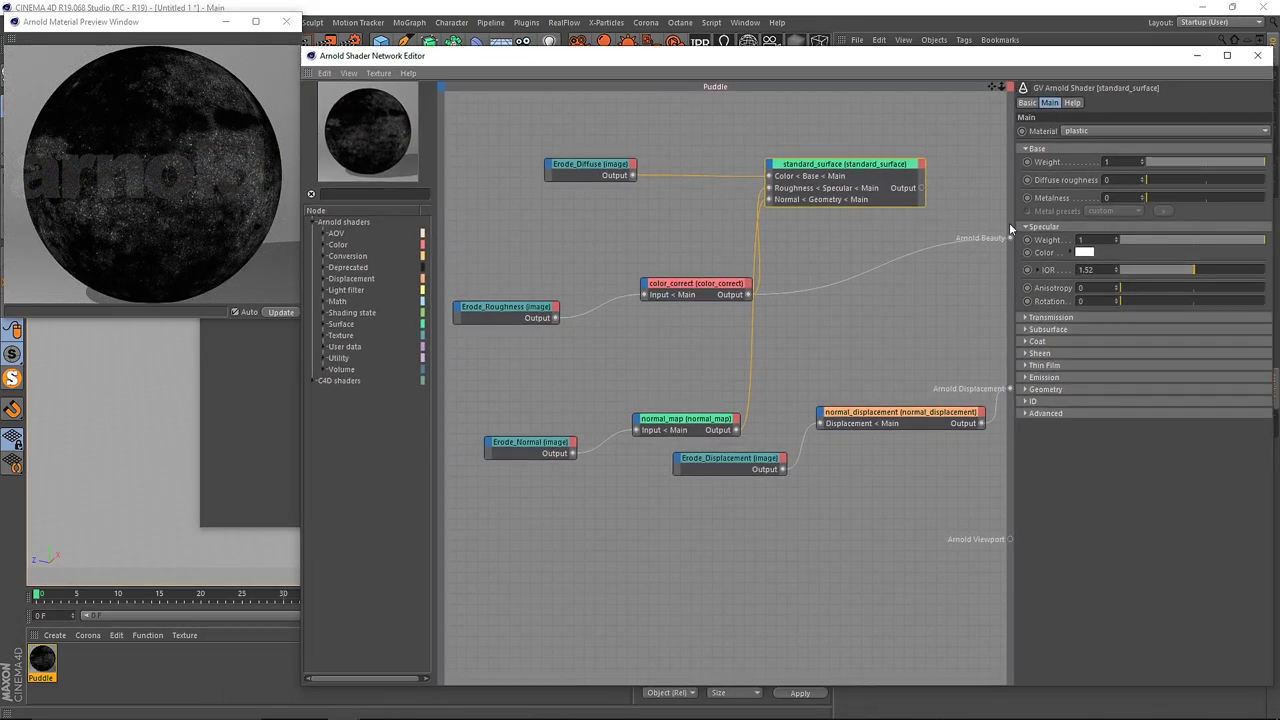
click(895, 260)
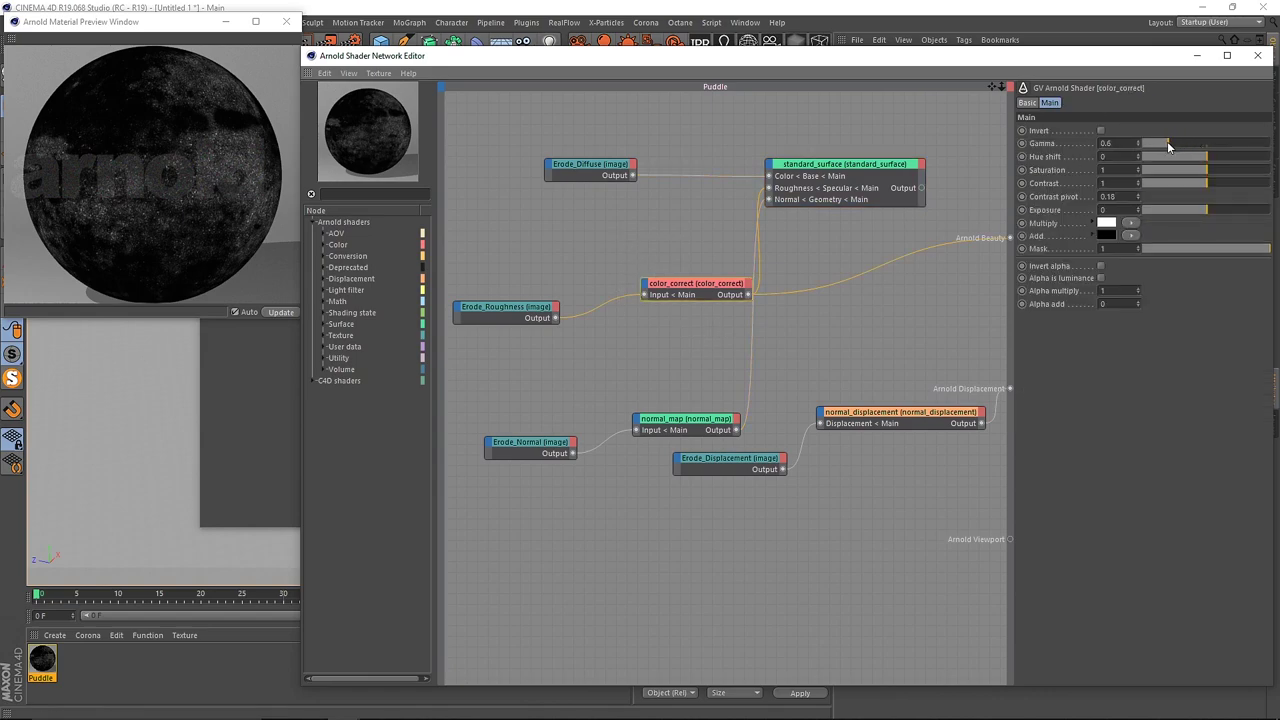
drag(1167, 141, 1228, 188)
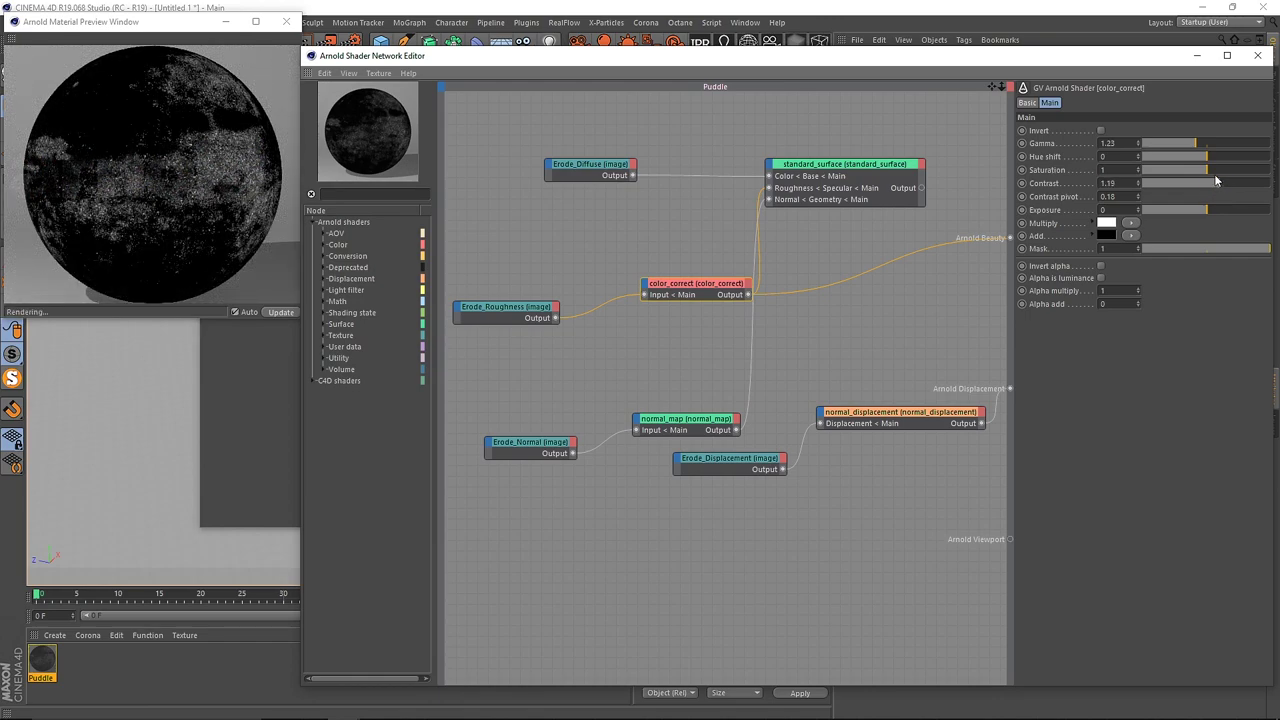
drag(1194, 145, 1258, 186)
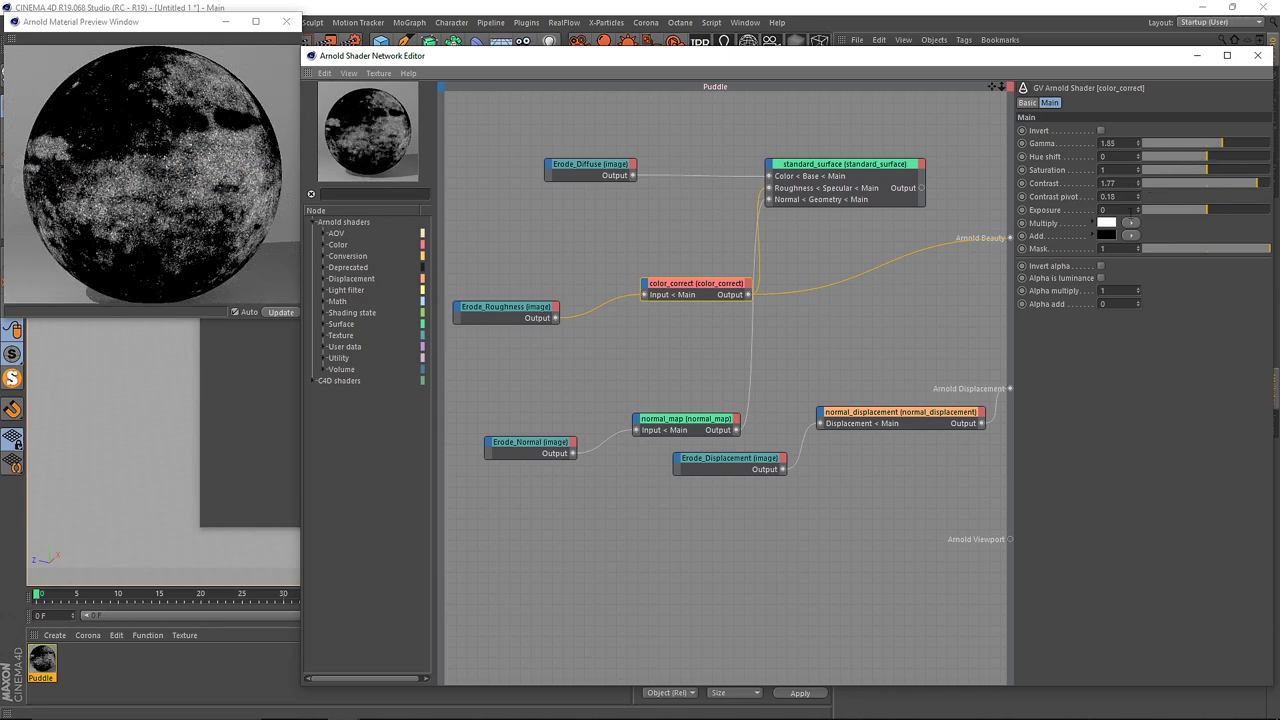
text(0.1)
key(Return)
drag(1205, 215, 1218, 212)
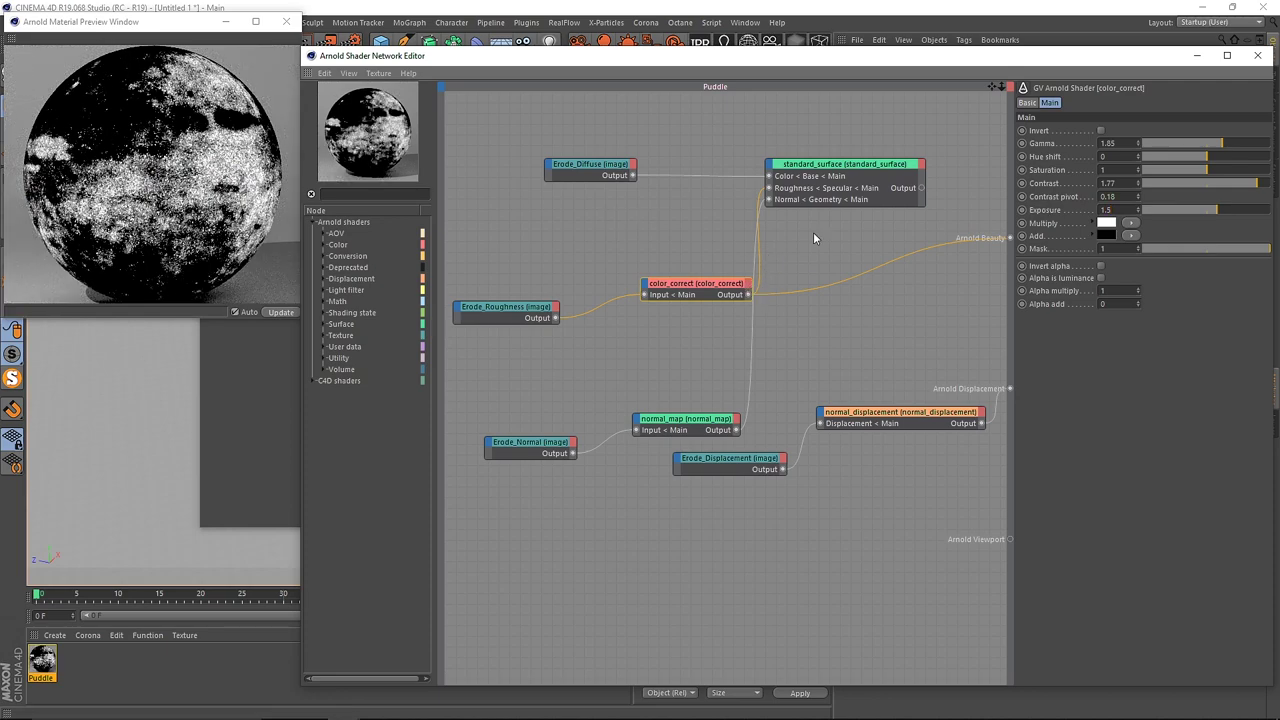
Step: Reconnect the standard_surface output to Arnold Beauty and close the material preview, shader network and material editor windows
drag(920, 189, 1010, 238)
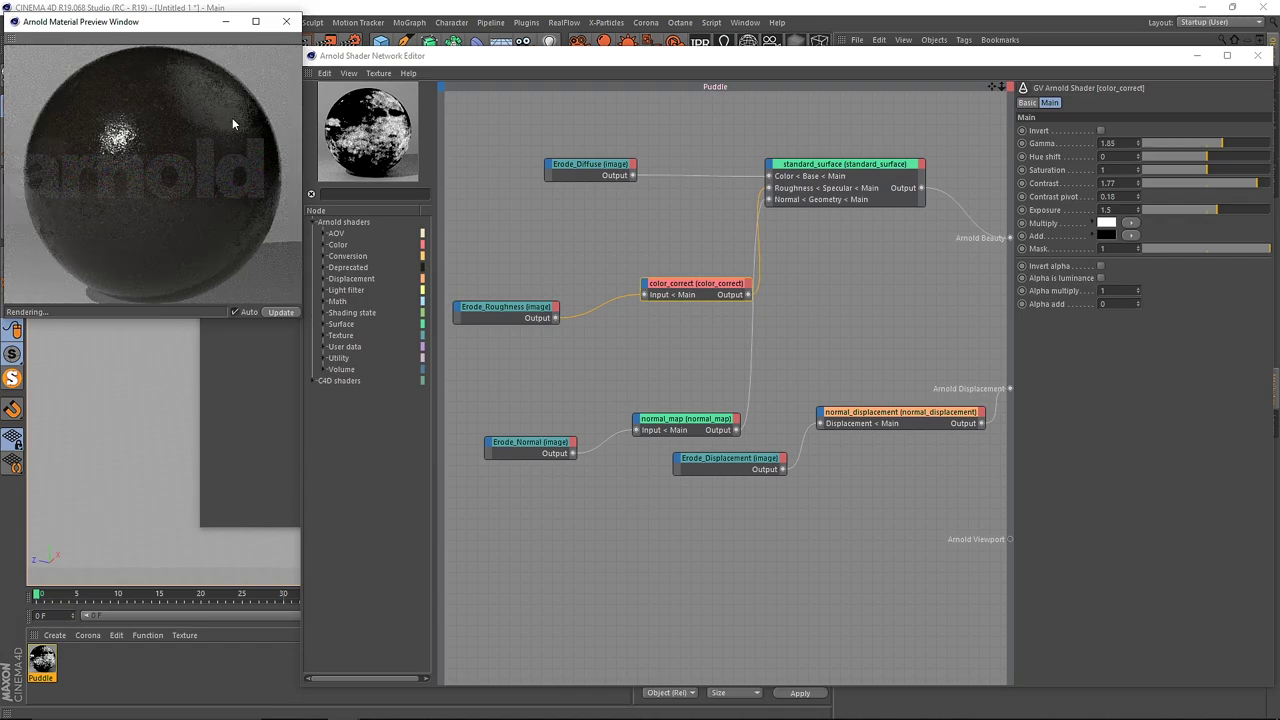
click(286, 21)
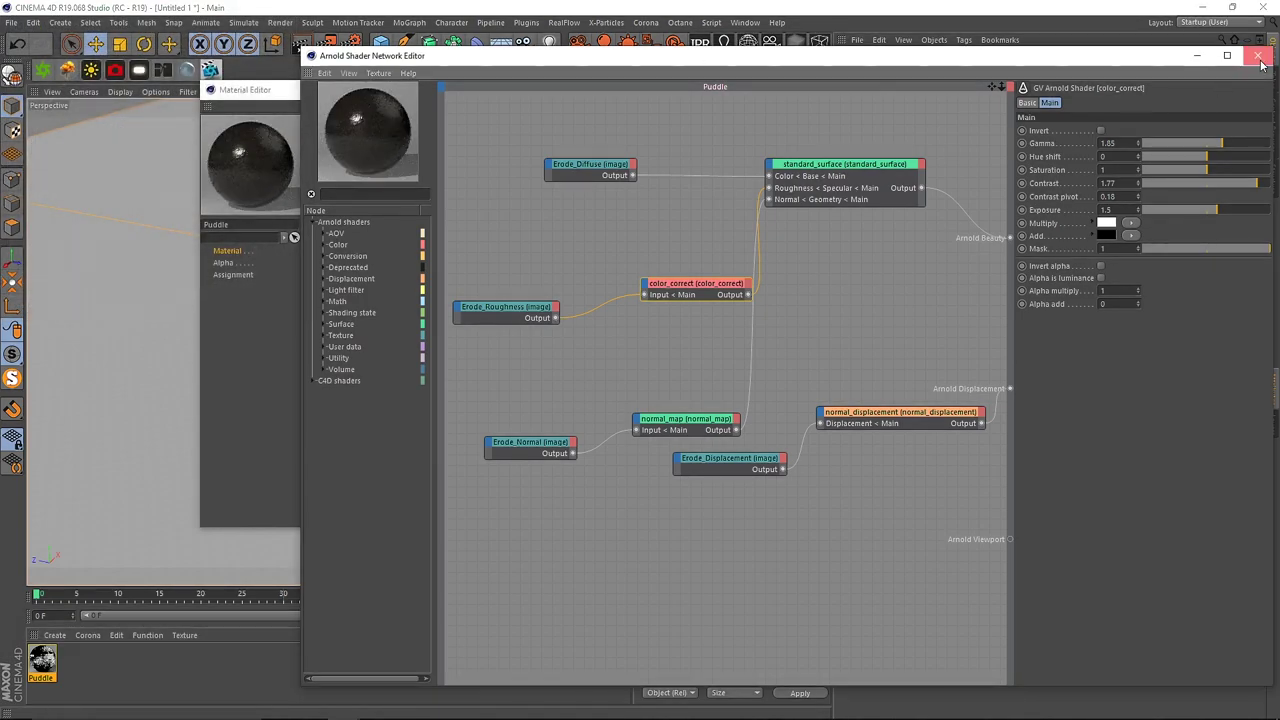
click(1257, 55)
click(621, 89)
Step: Open the Arnold IPR window and dock it beside the perspective viewport
click(700, 45)
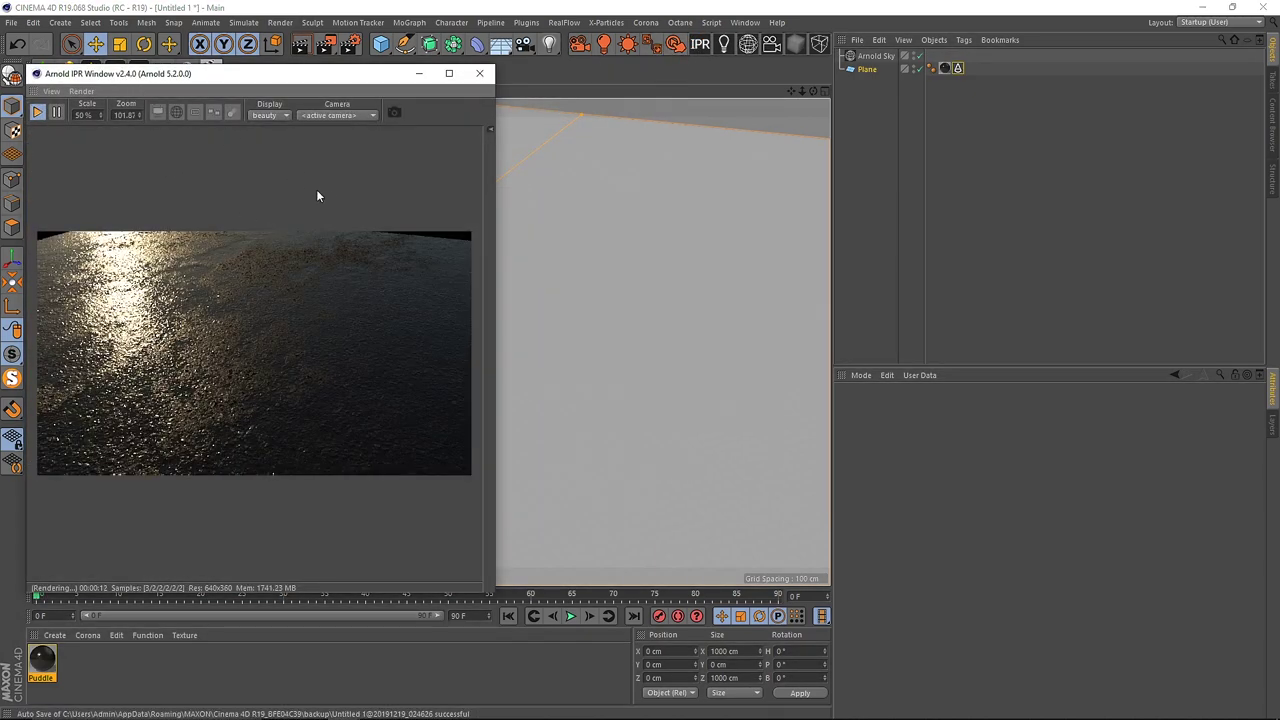
drag(312, 75, 415, 98)
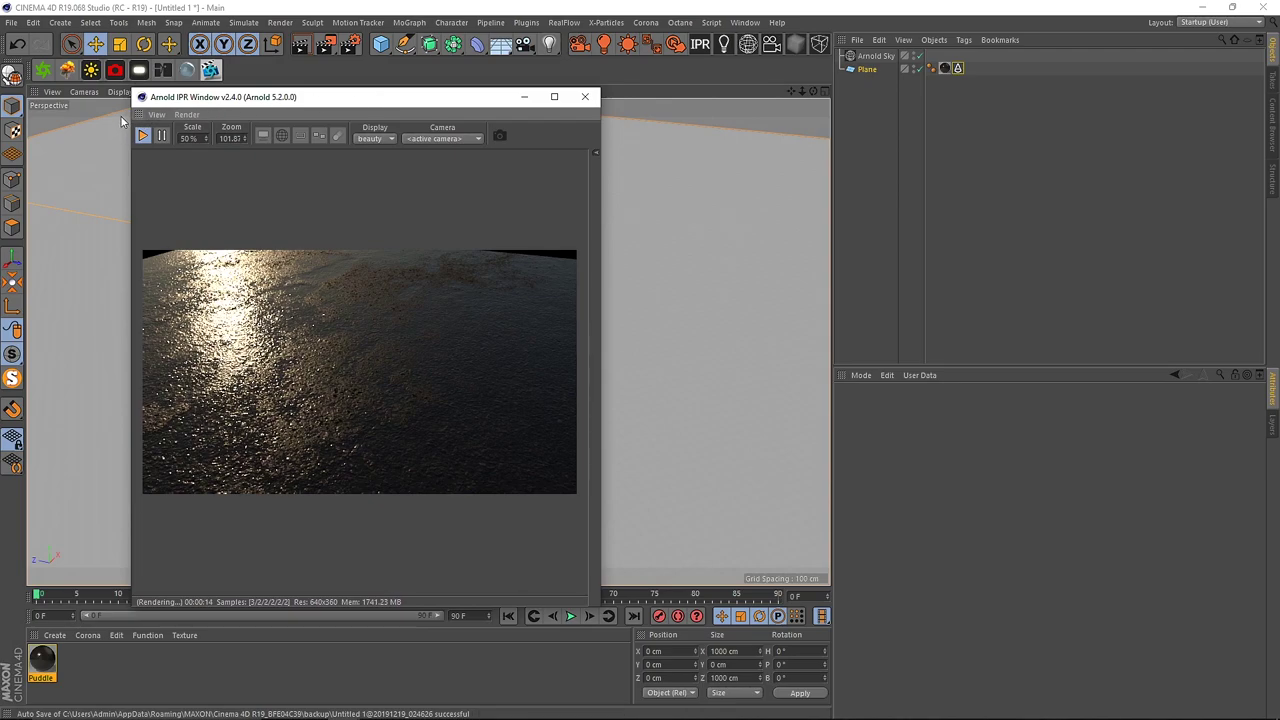
drag(40, 168, 42, 170)
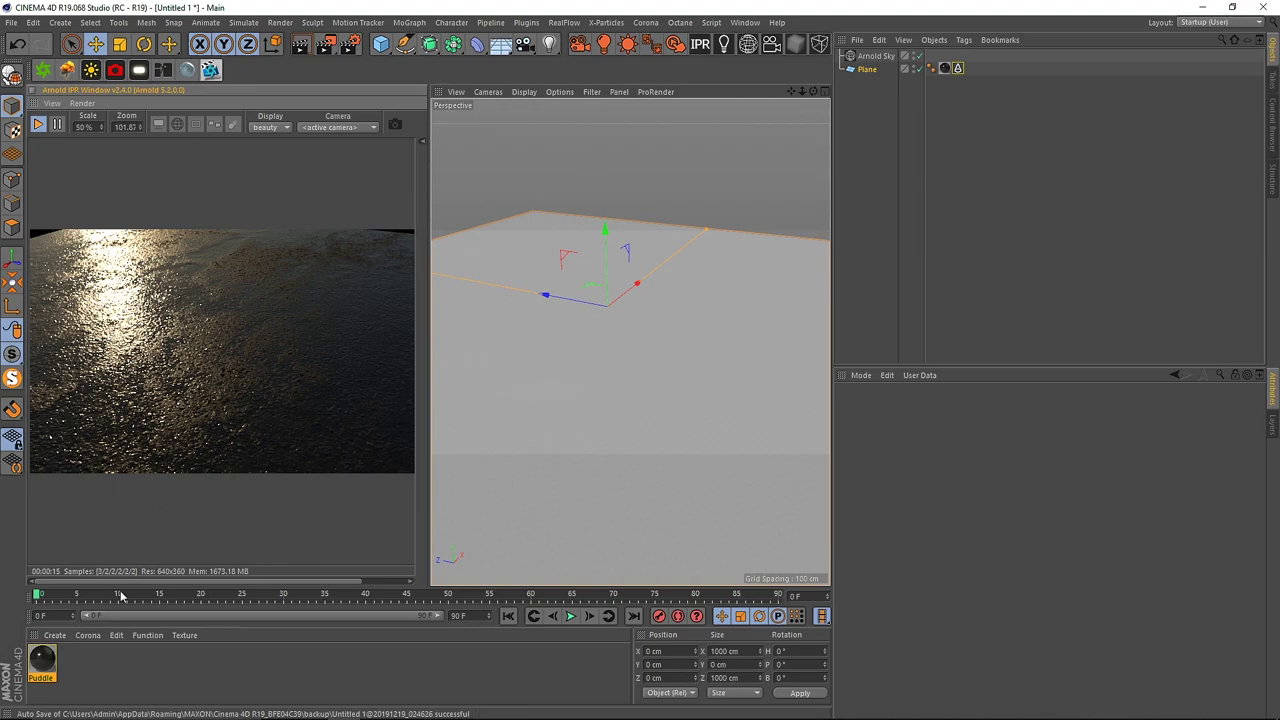
Step: Turn off Auto bump in the displacement settings of the plane's Arnold Parameters tag
alt+drag(687, 337, 640, 365)
click(957, 68)
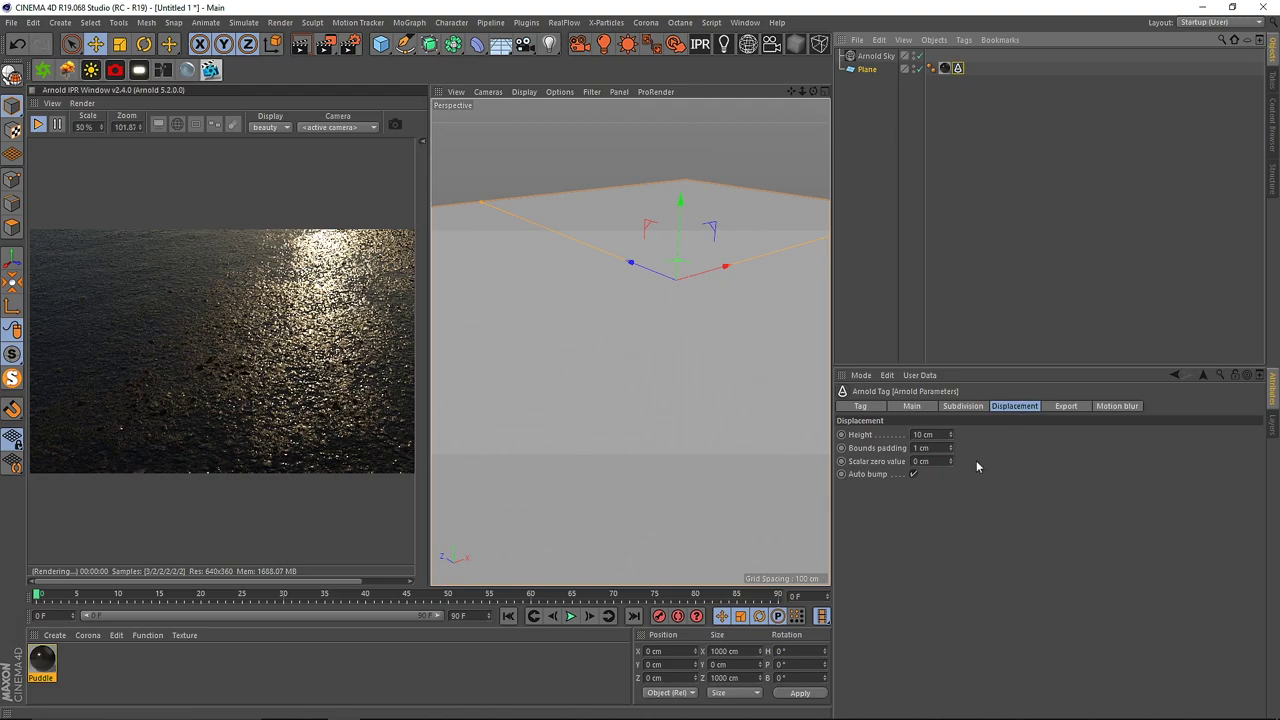
click(80, 104)
alt+drag(576, 331, 695, 280)
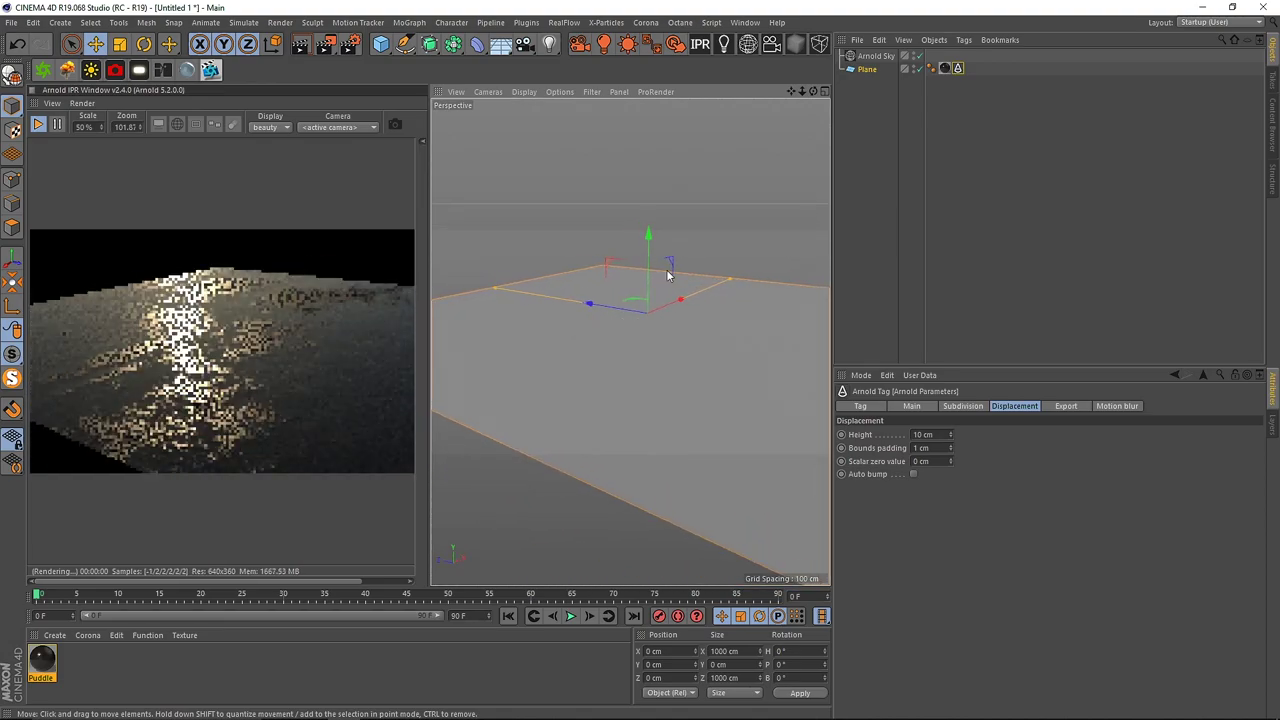
Step: Replace the Arnold Sky with an Arnold point light raised to a height of about 296 cm
click(876, 56)
key(Delete)
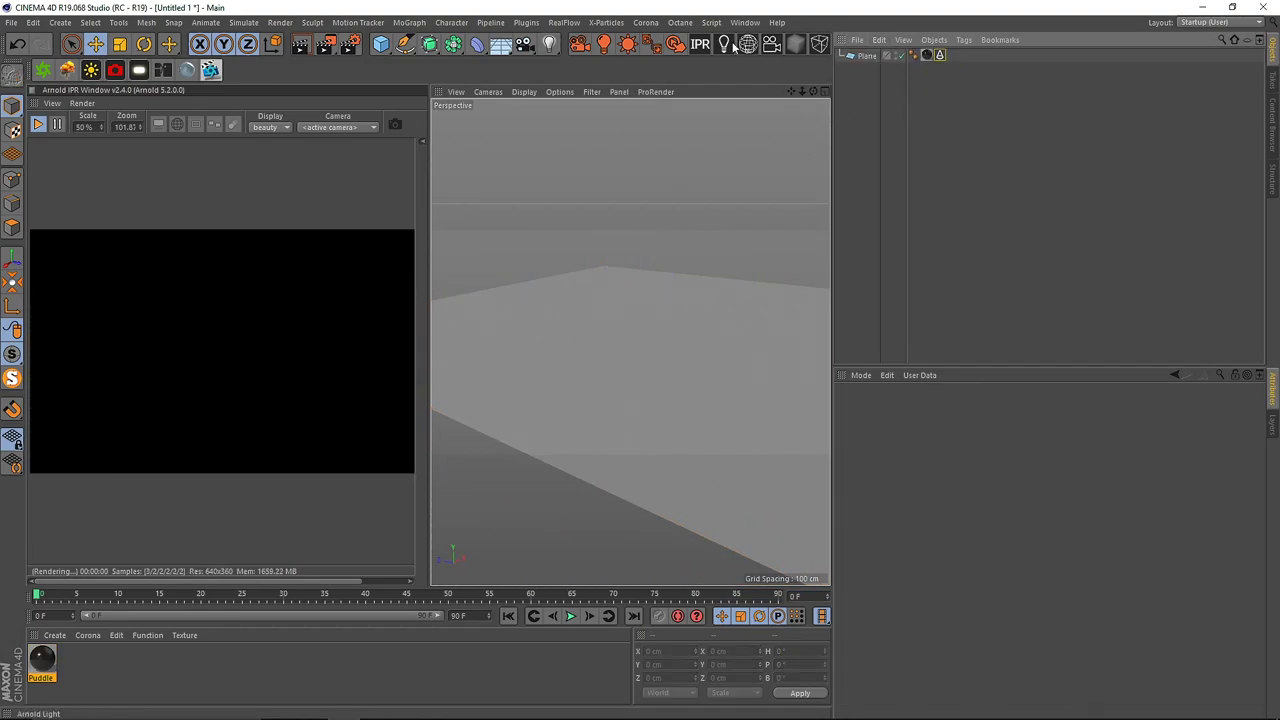
drag(783, 47, 834, 109)
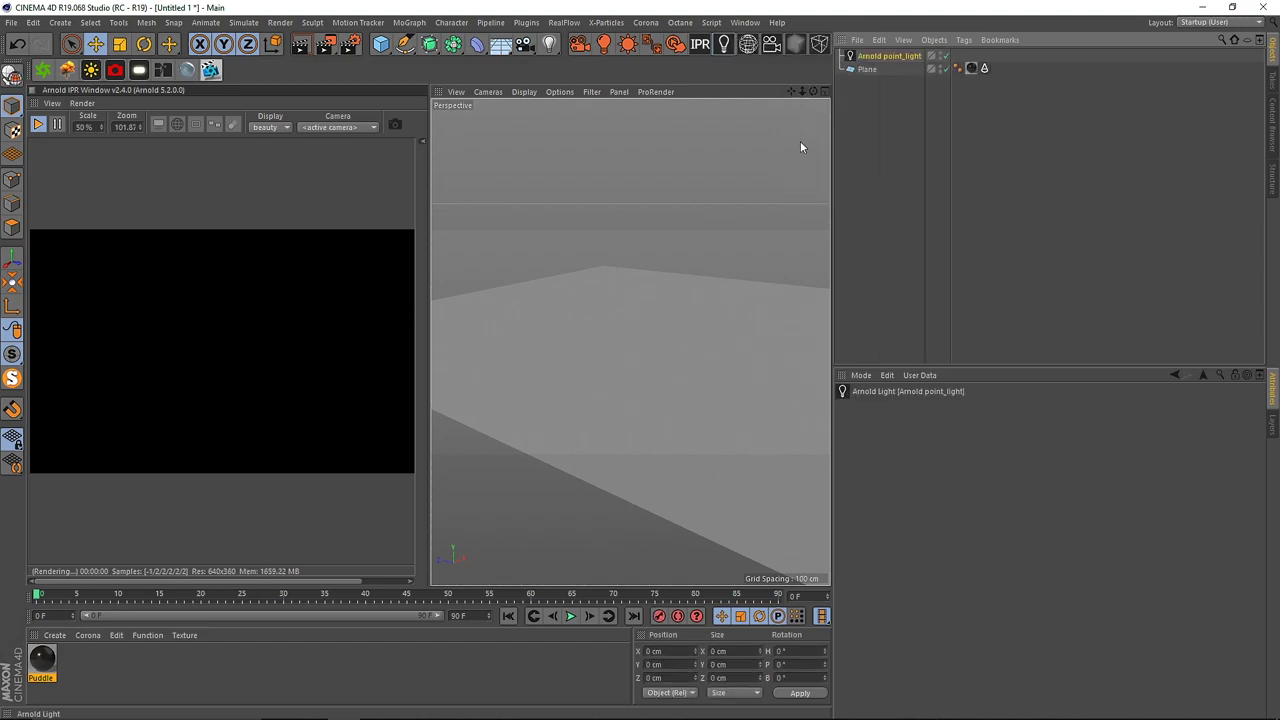
drag(580, 307, 596, 195)
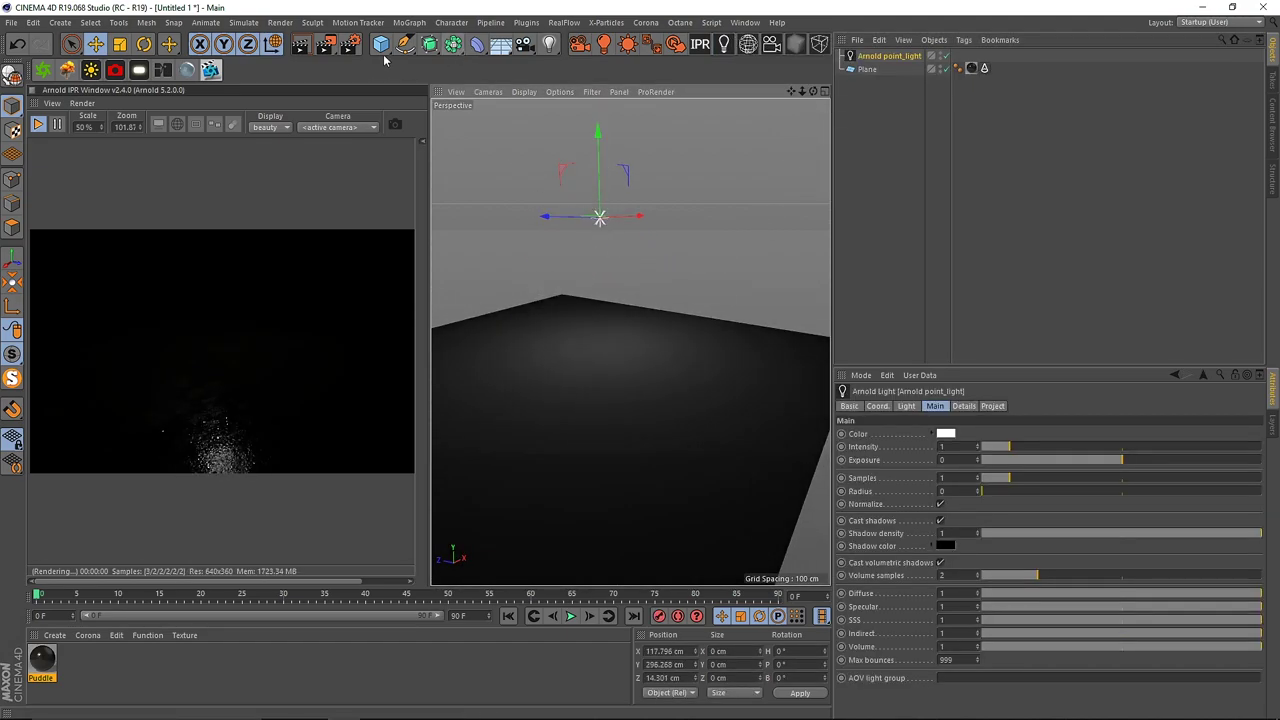
Step: Add an atmosphere_volume shader as the Atmosphere in the Arnold Renderer's environment settings and close the render settings
click(349, 44)
click(165, 42)
click(178, 166)
click(133, 80)
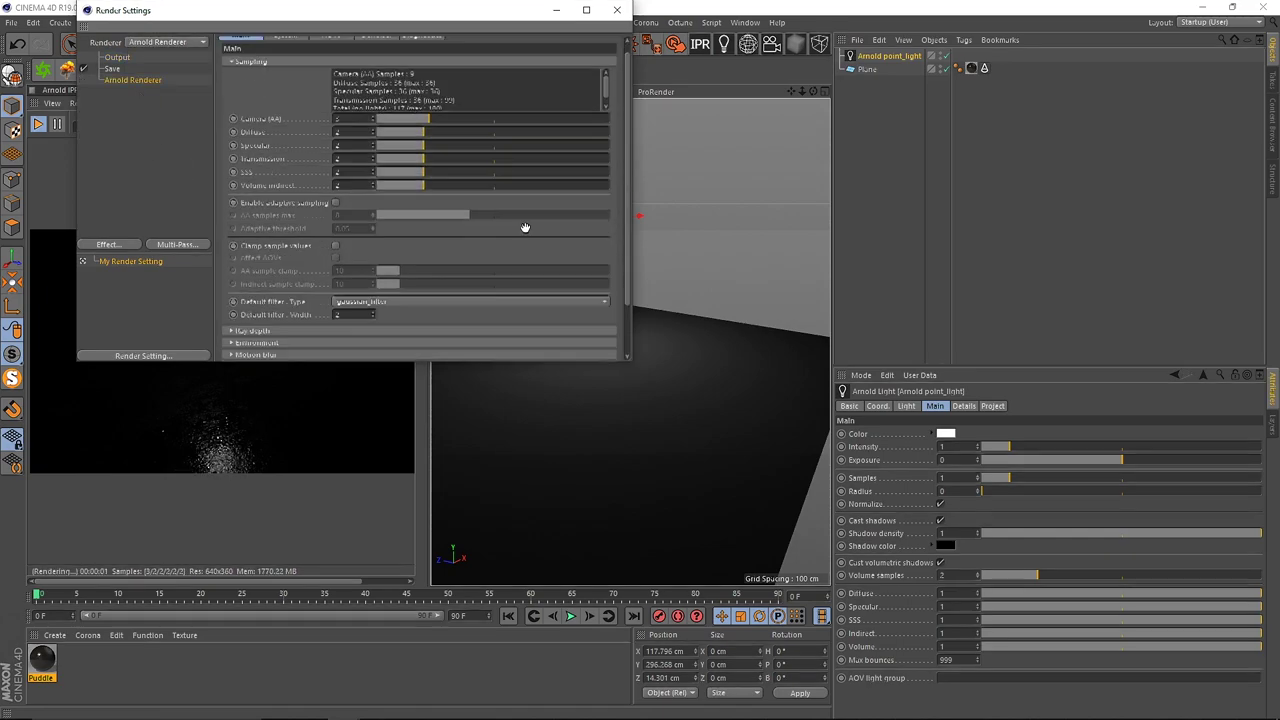
click(518, 295)
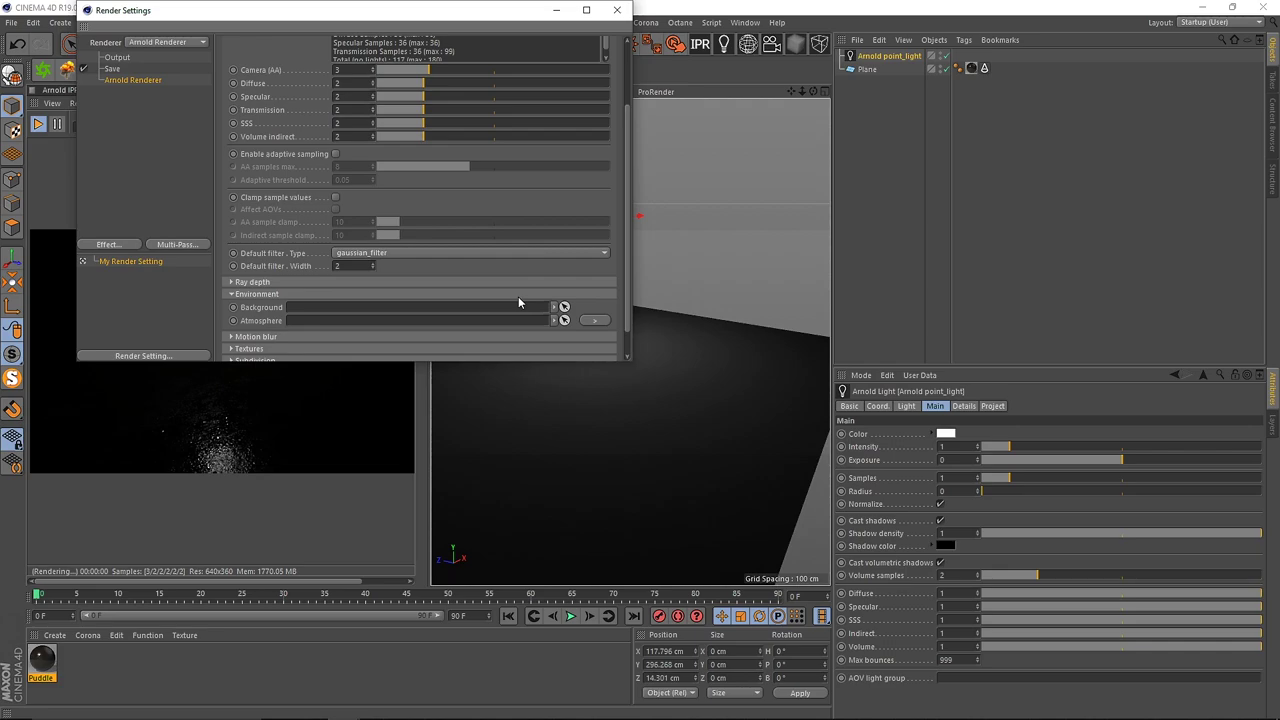
click(592, 320)
click(639, 332)
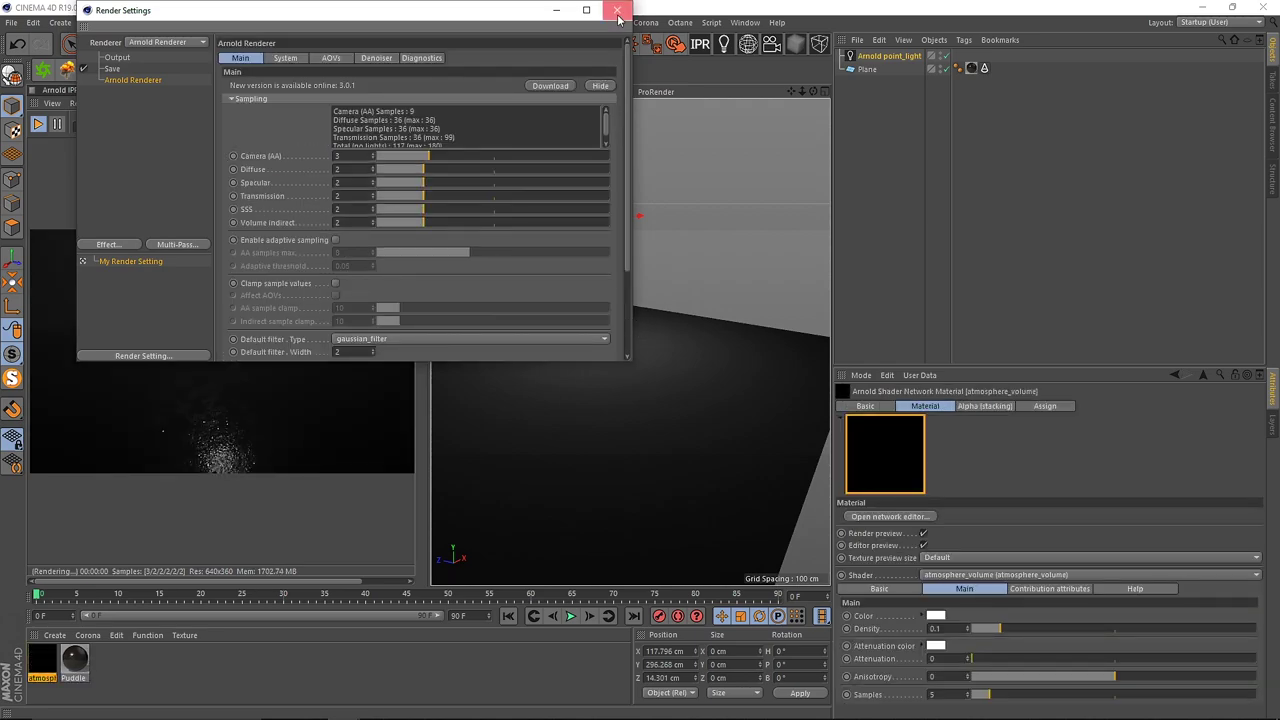
click(617, 11)
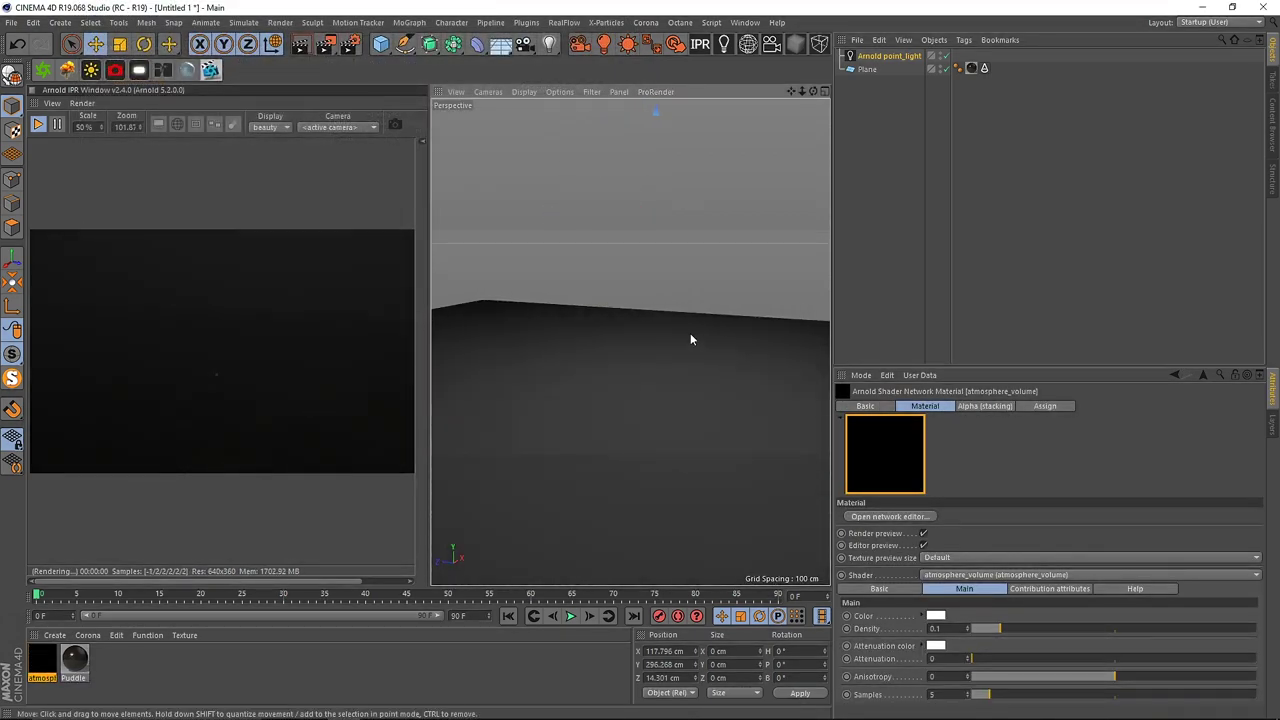
Step: Widen the docked Arnold IPR view slightly and set the Arnold point light's exposure to 2
alt+middle_drag(690, 333, 681, 279)
alt+drag(681, 279, 635, 288)
alt+drag(553, 292, 556, 273)
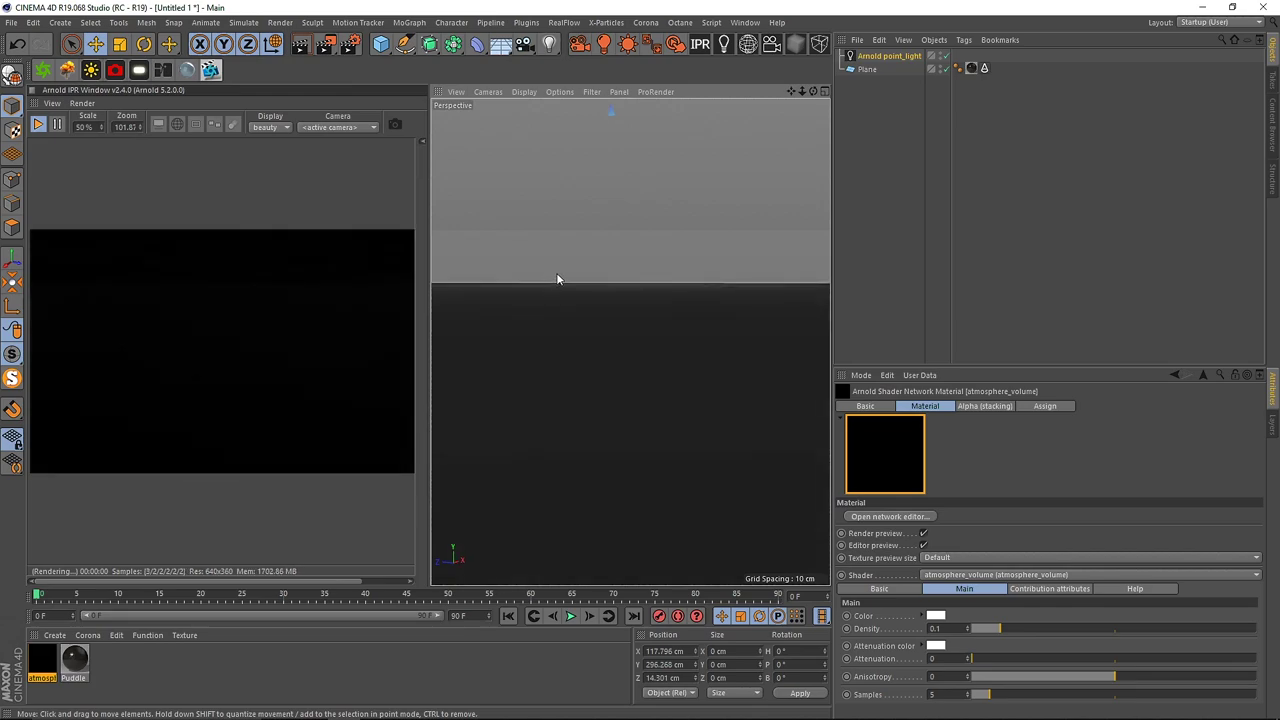
scroll(556, 351, down, 4)
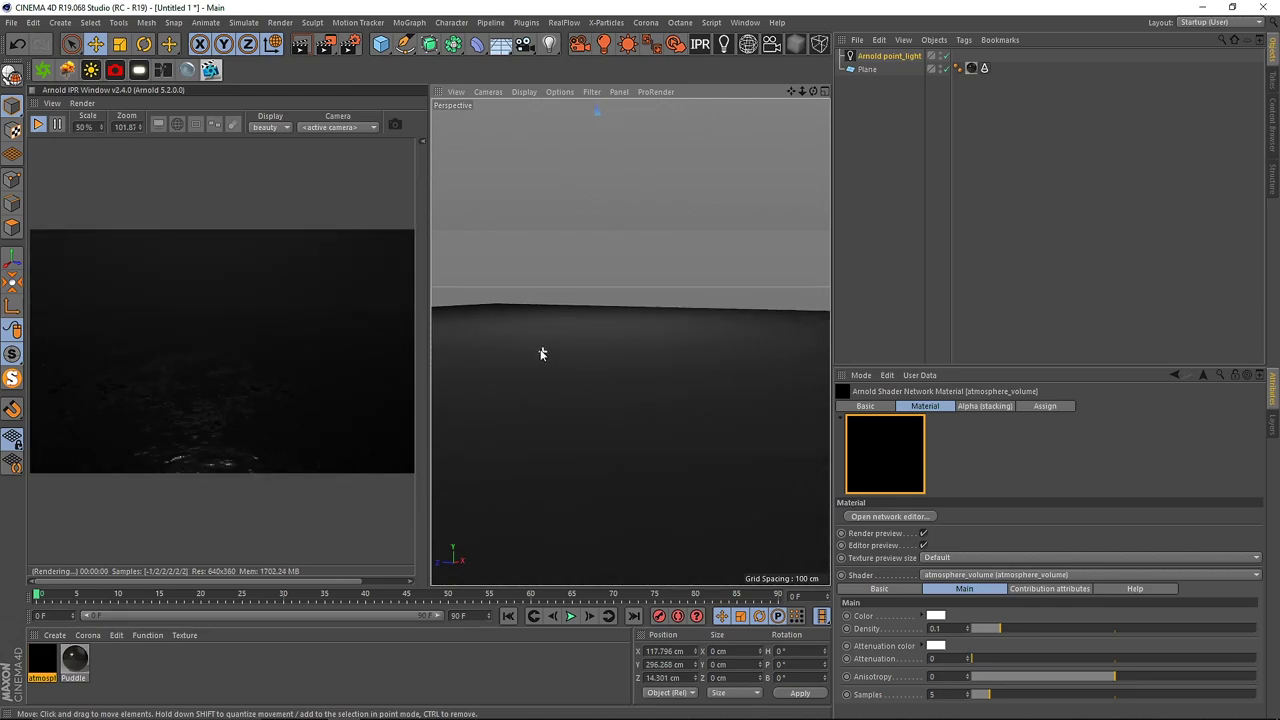
drag(426, 298, 455, 298)
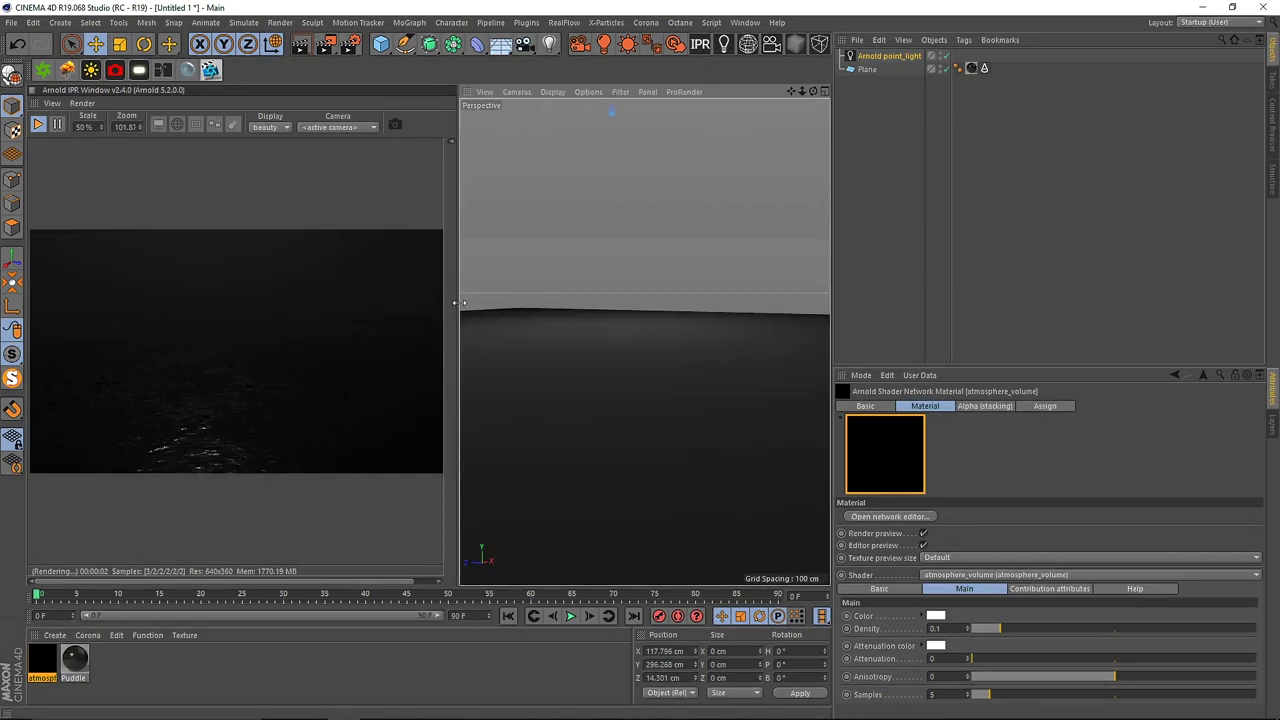
click(886, 56)
drag(955, 460, 860, 456)
text(2)
key(Return)
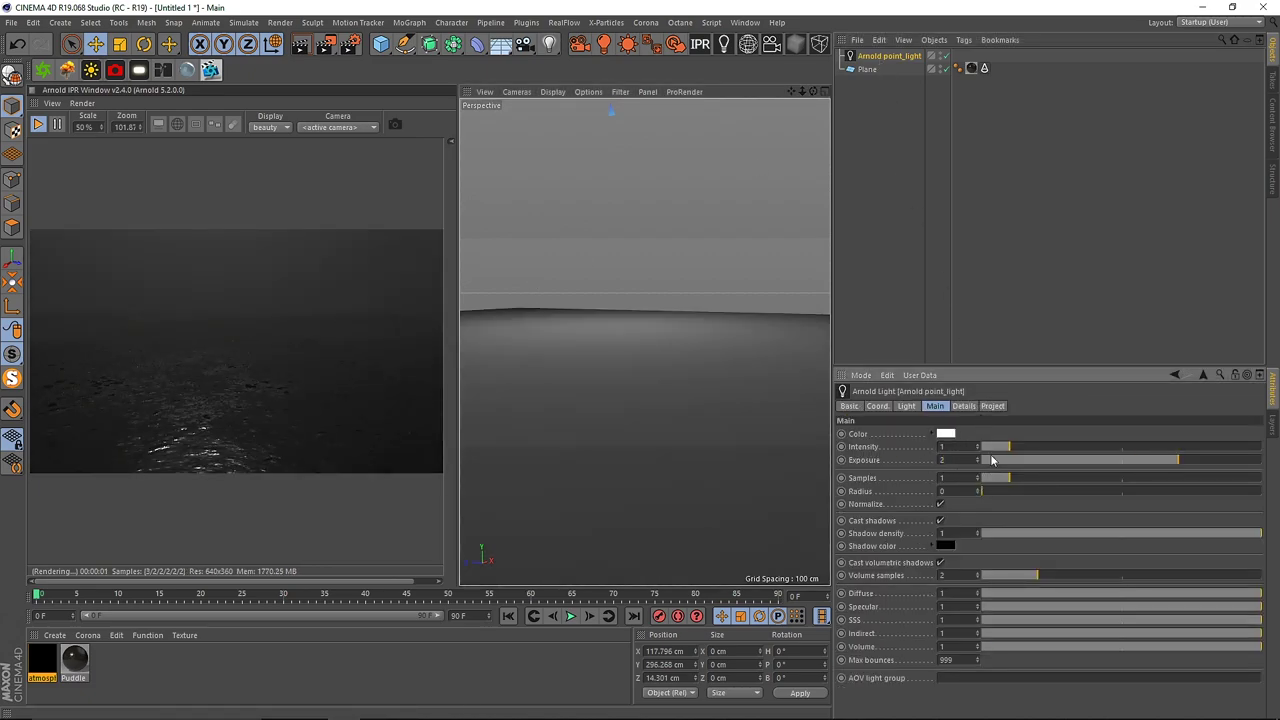
Step: Enable color temperature on the Arnold point light and set the temperature to 12776
click(964, 406)
click(931, 434)
drag(1032, 462, 1220, 465)
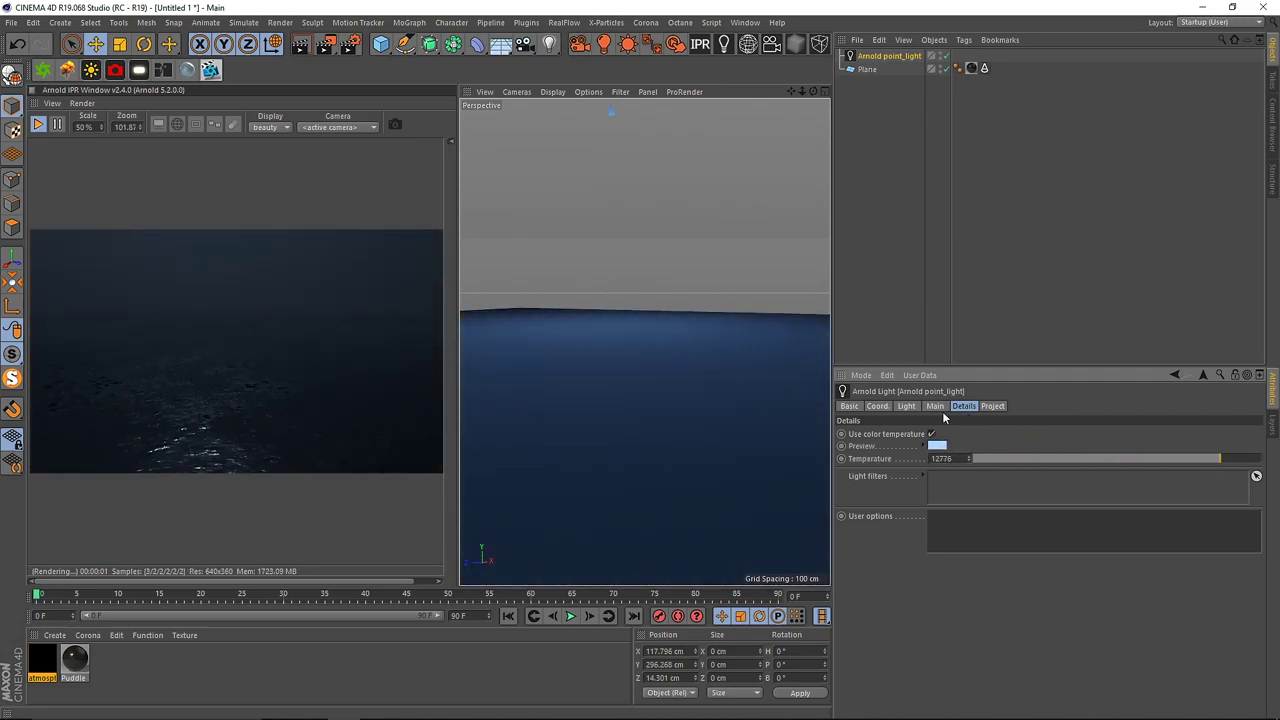
Step: Set the atmosphere_volume material's samples to 12, anisotropy to 0.5 and density to 0.3, and close its editor
double_click(42, 657)
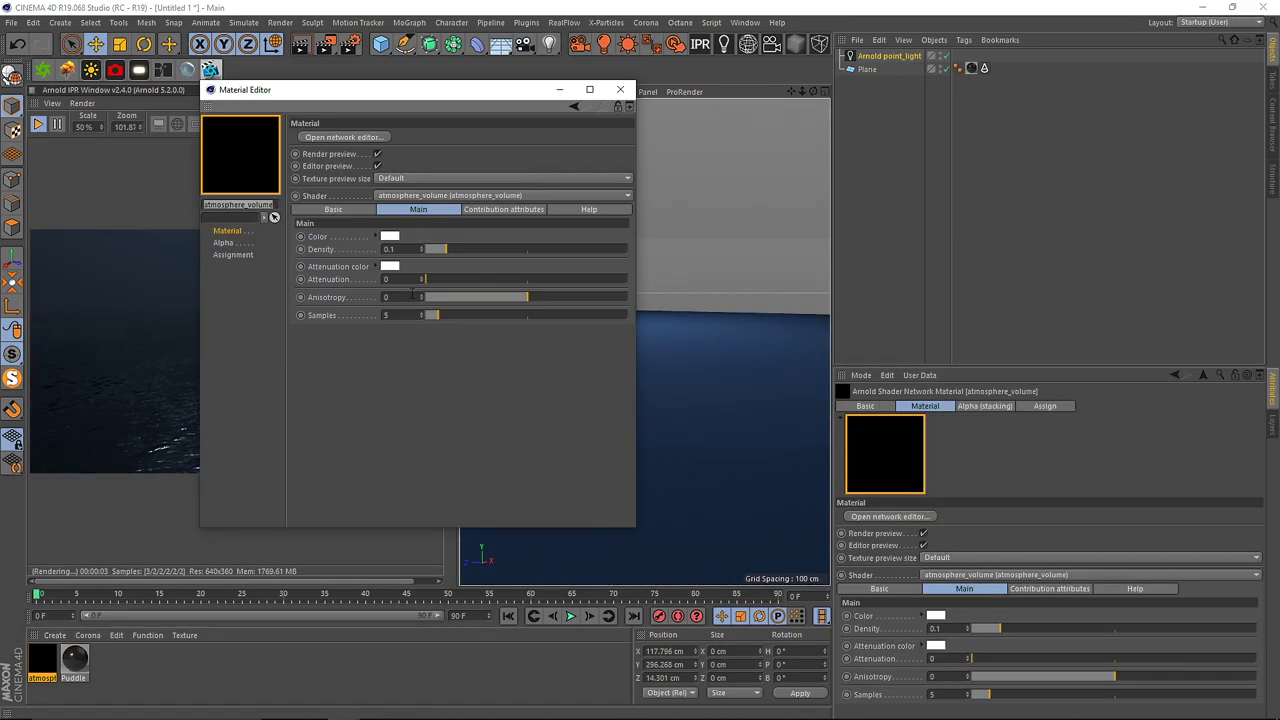
drag(398, 315, 346, 297)
text(12)
key(Return)
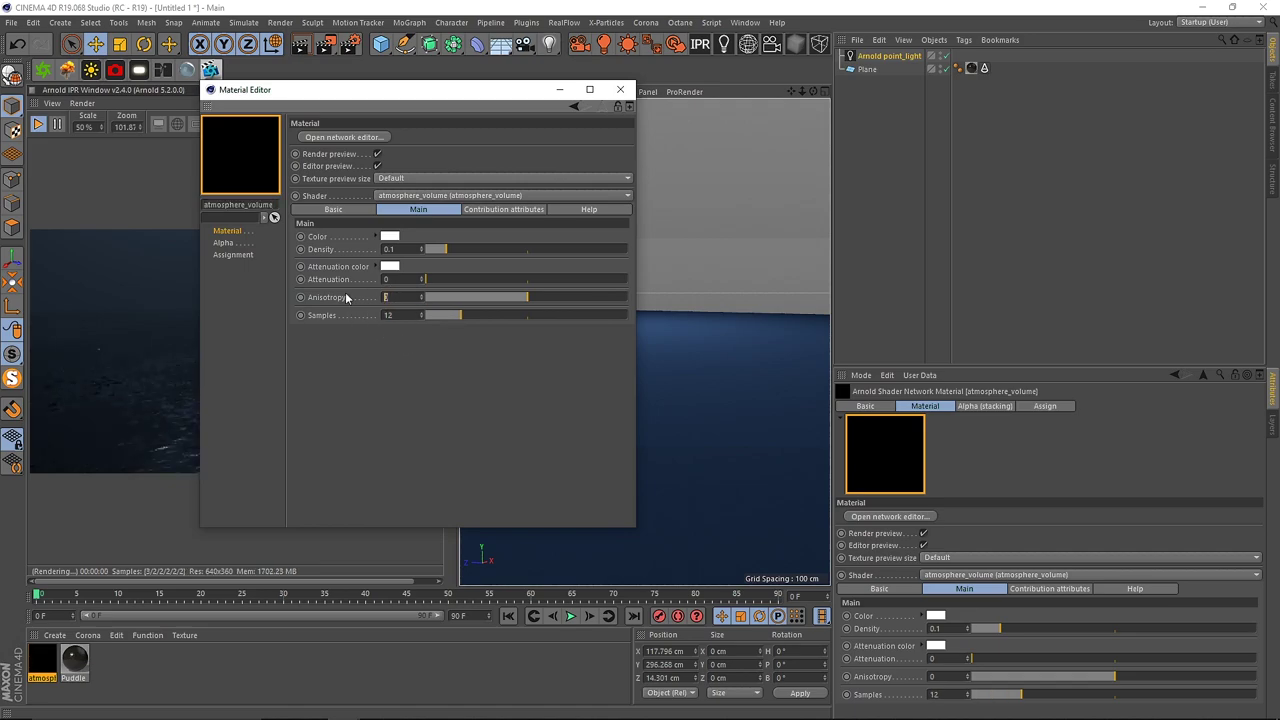
text(0.5)
key(Return)
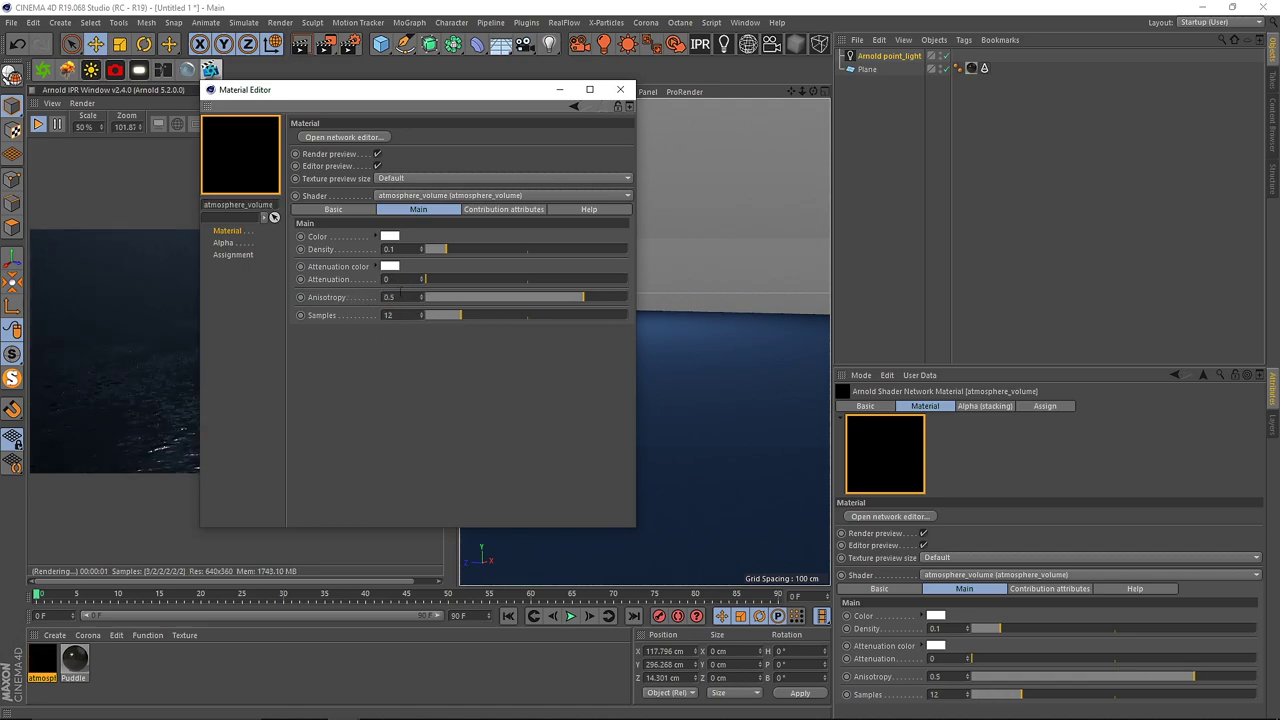
drag(450, 90, 450, 161)
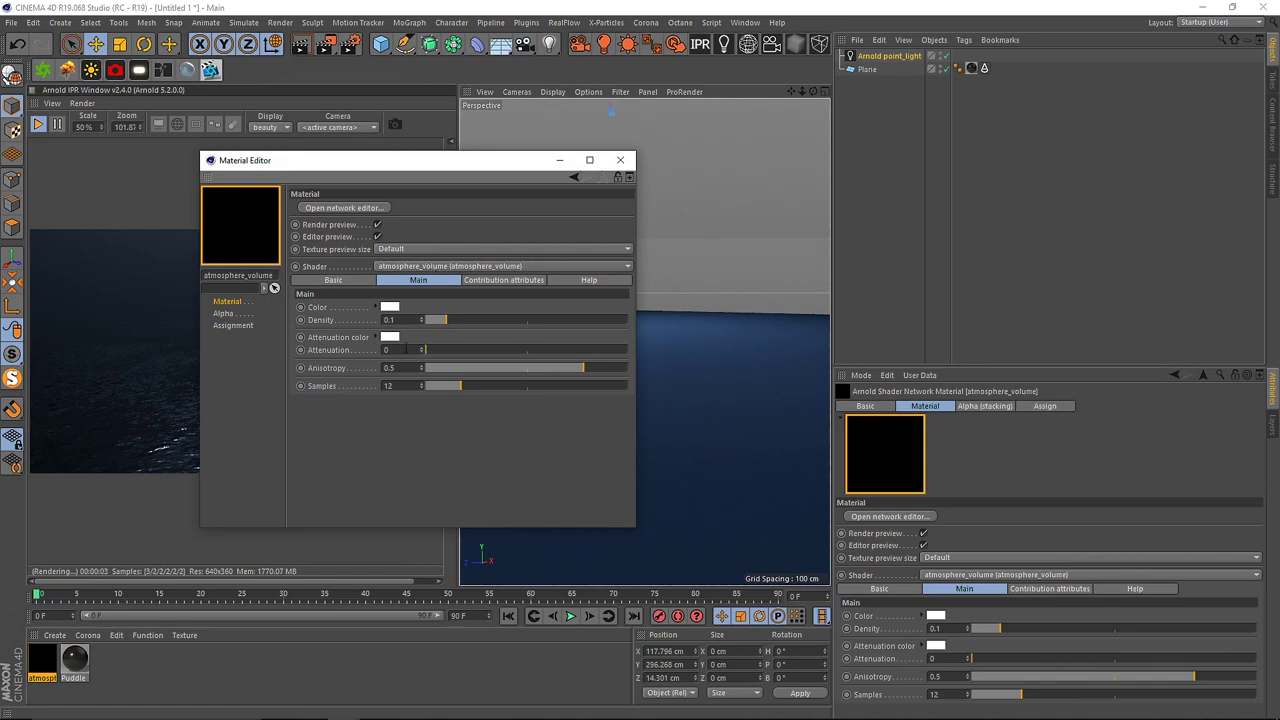
text(.3)
key(Return)
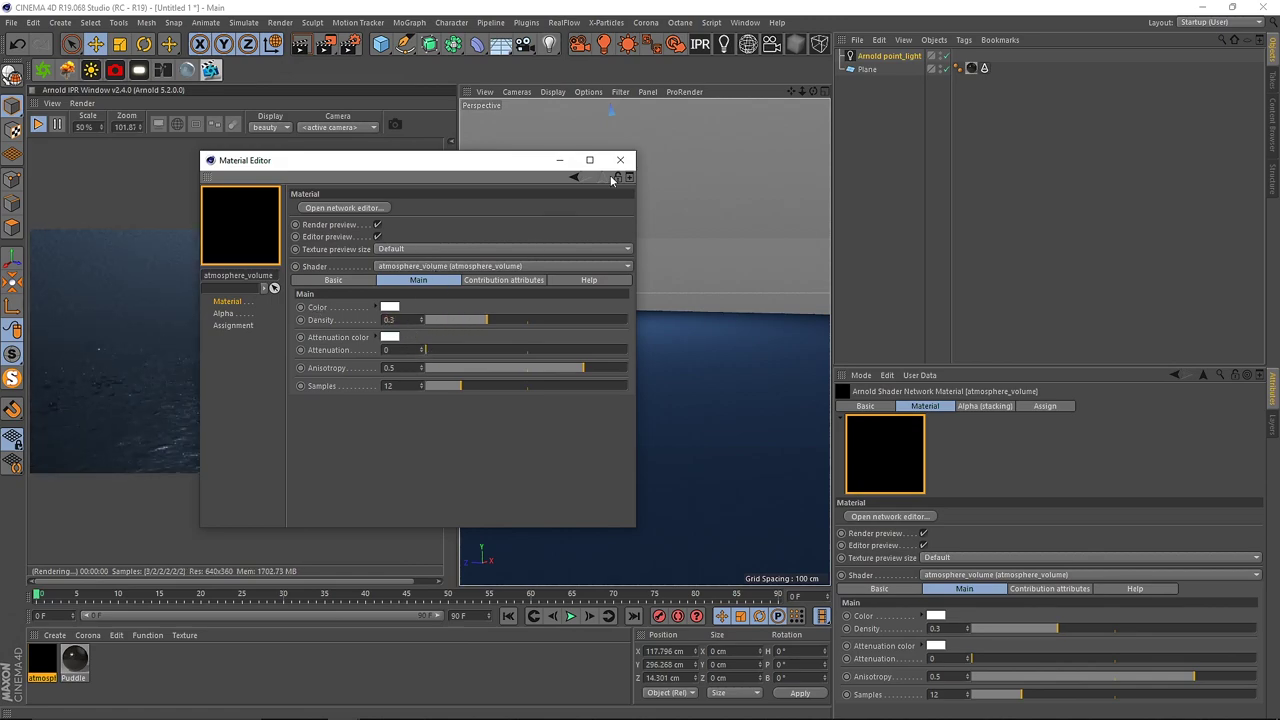
click(620, 160)
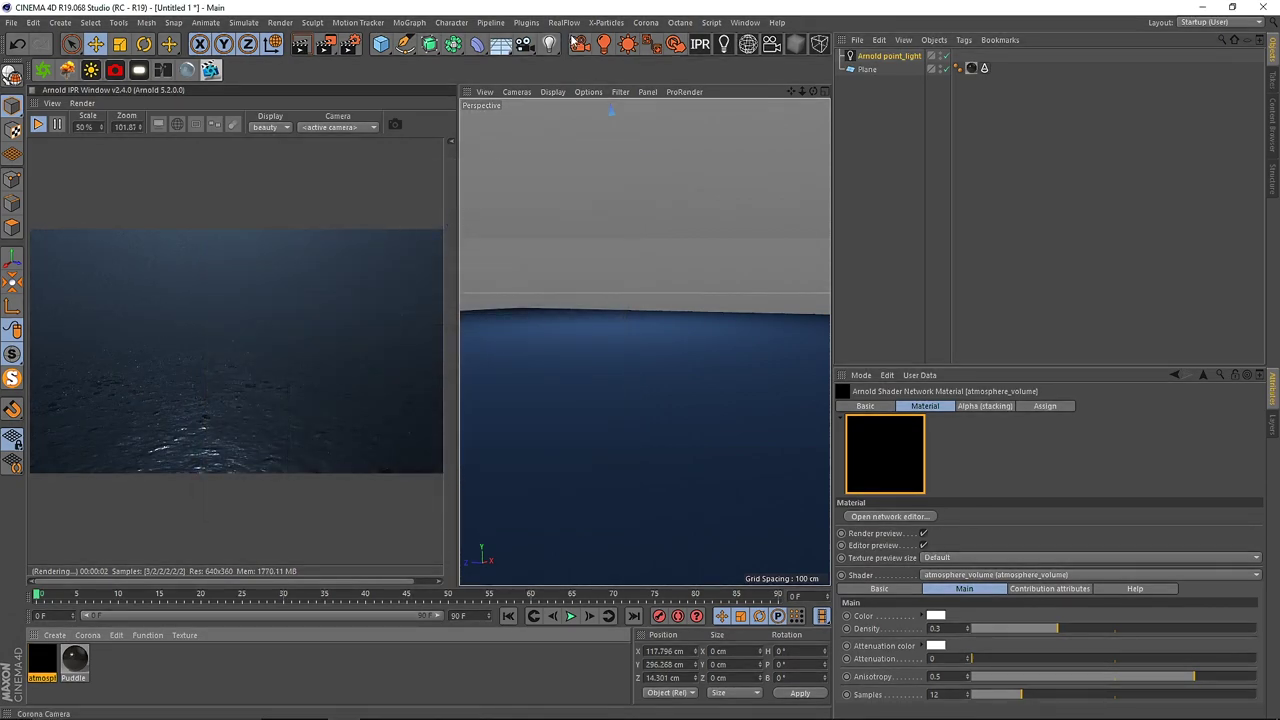
Step: Add a sphere of about 43 cm radius above the plane, with 60 segments and the Hexahedron type
drag(380, 44, 650, 88)
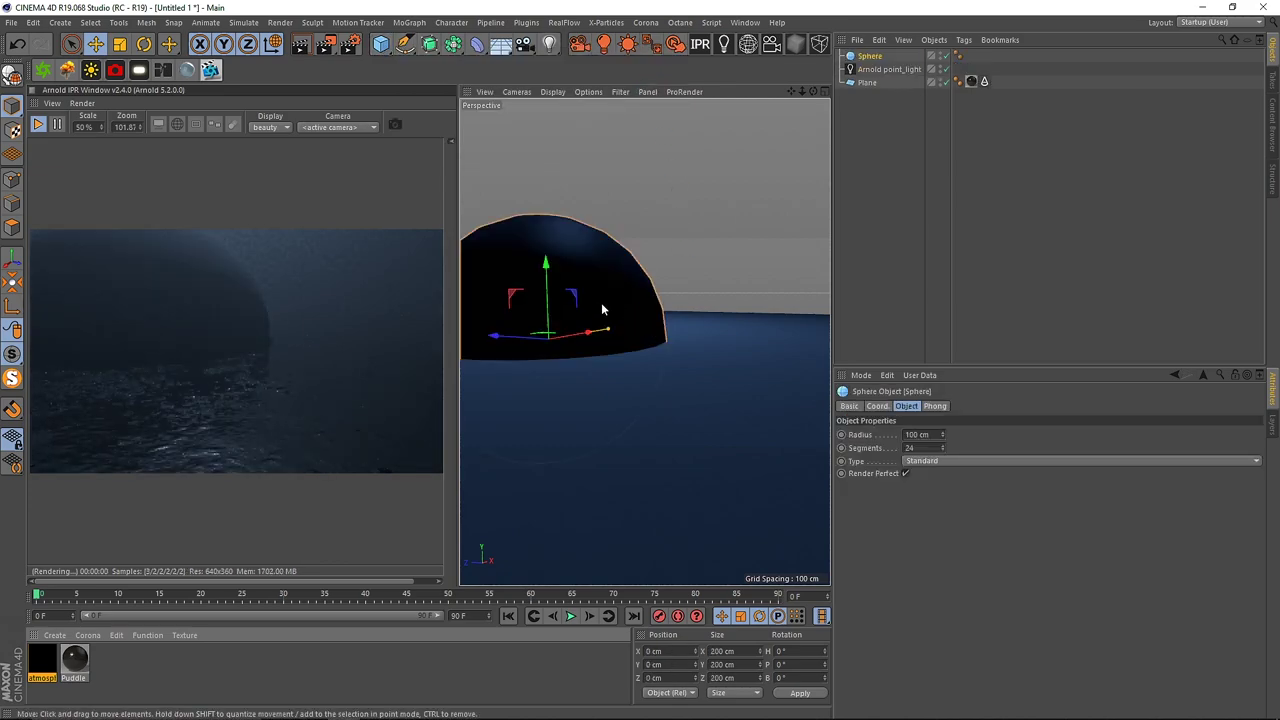
drag(586, 332, 646, 283)
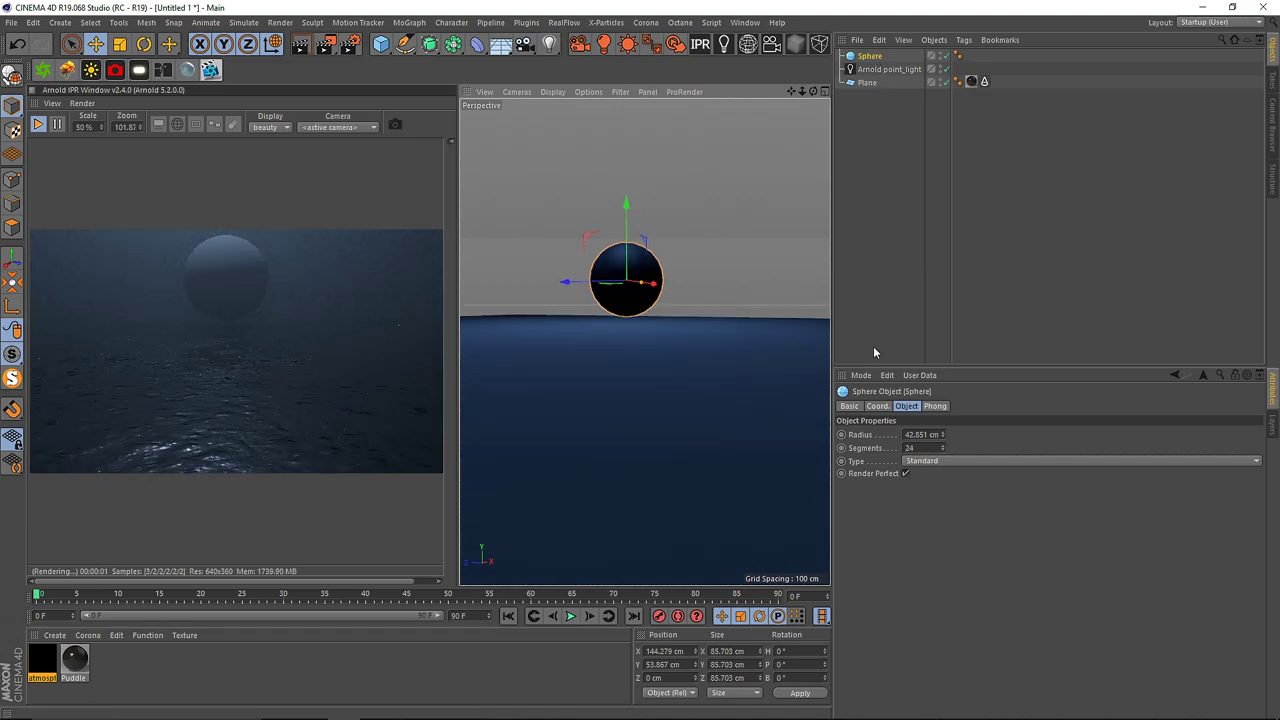
drag(921, 448, 886, 462)
text(60)
click(941, 462)
click(929, 503)
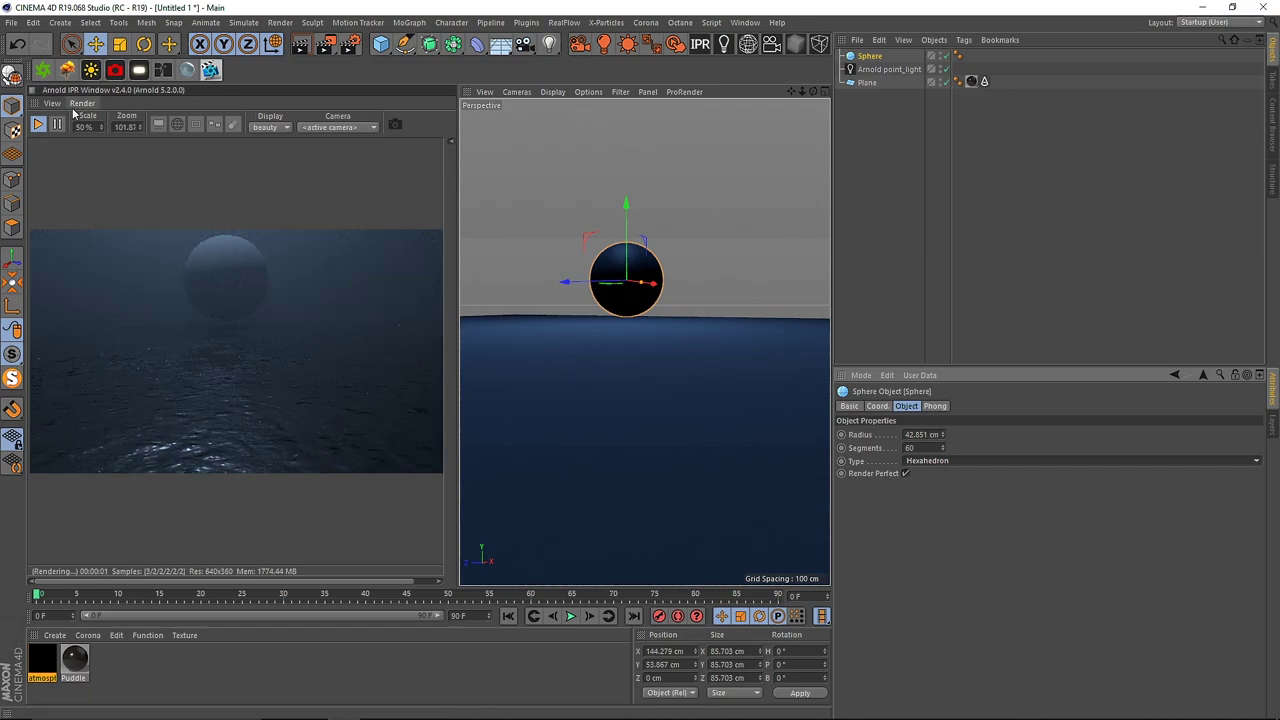
Step: Add a camera with the Portrait (80 mm) focal length, look through it and frame the sphere above the plane
drag(524, 44, 585, 57)
click(1030, 451)
click(1025, 528)
click(946, 56)
alt+right_drag(676, 312, 600, 330)
mouse_move(683, 332)
alt+mouse_down()
mouse_move(651, 340)
mouse_move(640, 323)
mouse_move(661, 300)
mouse_move(695, 325)
mouse_move(690, 312)
alt+mouse_up()
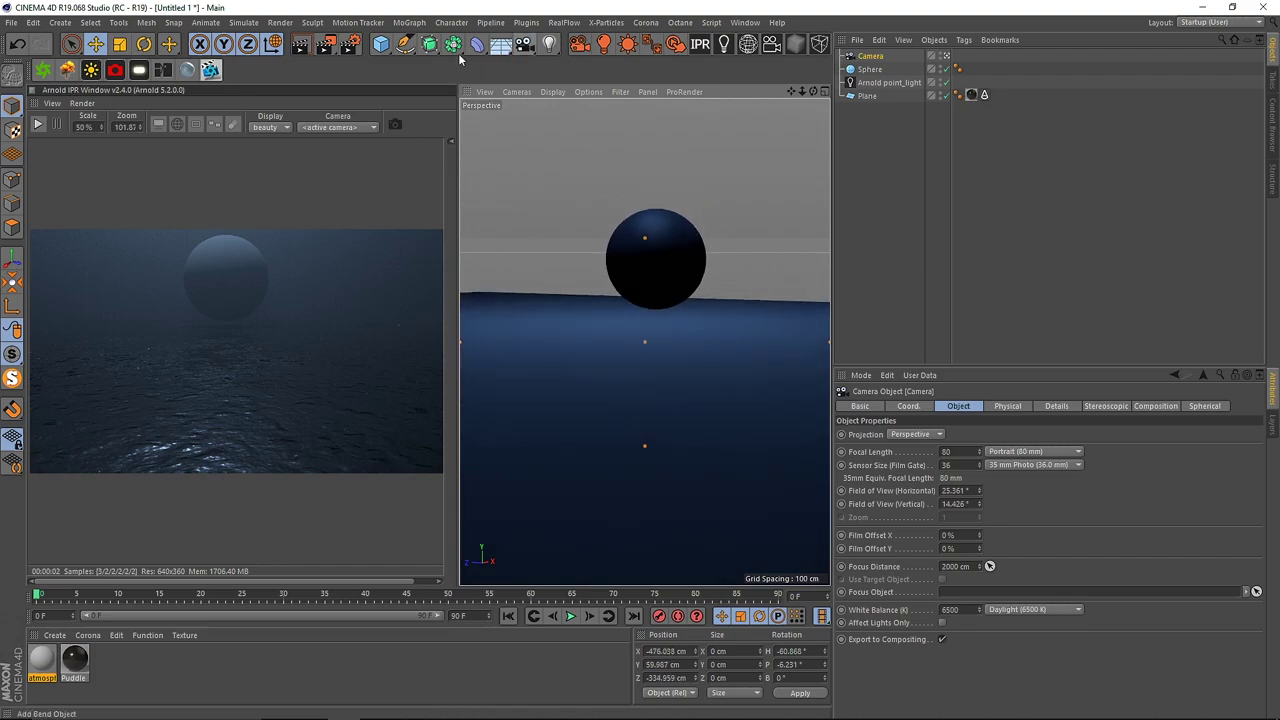
Step: Set the render output resolution to the Square (1K) preset and close the render settings
click(350, 44)
click(126, 57)
click(254, 57)
mouse_move(257, 67)
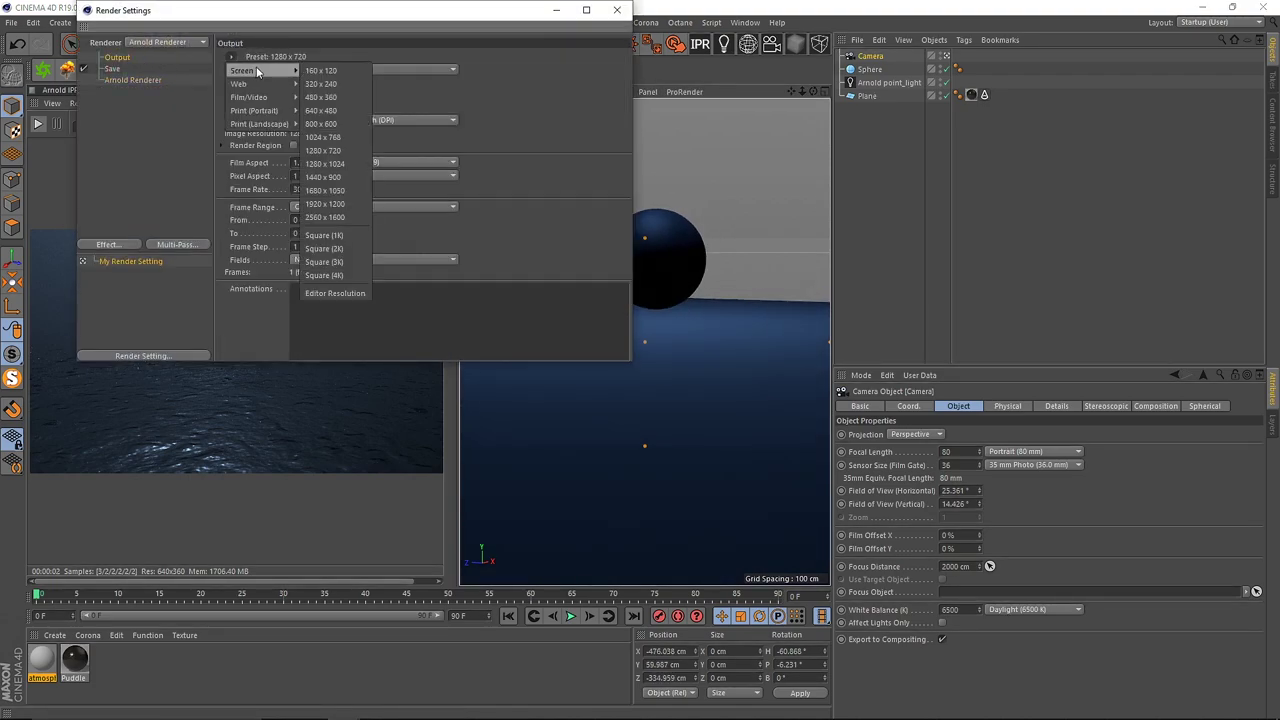
click(348, 236)
click(616, 10)
Step: Widen the IPR render area, start the Arnold IPR render and reframe the camera low over the plane with the sphere above the horizon
alt+drag(700, 360, 681, 394)
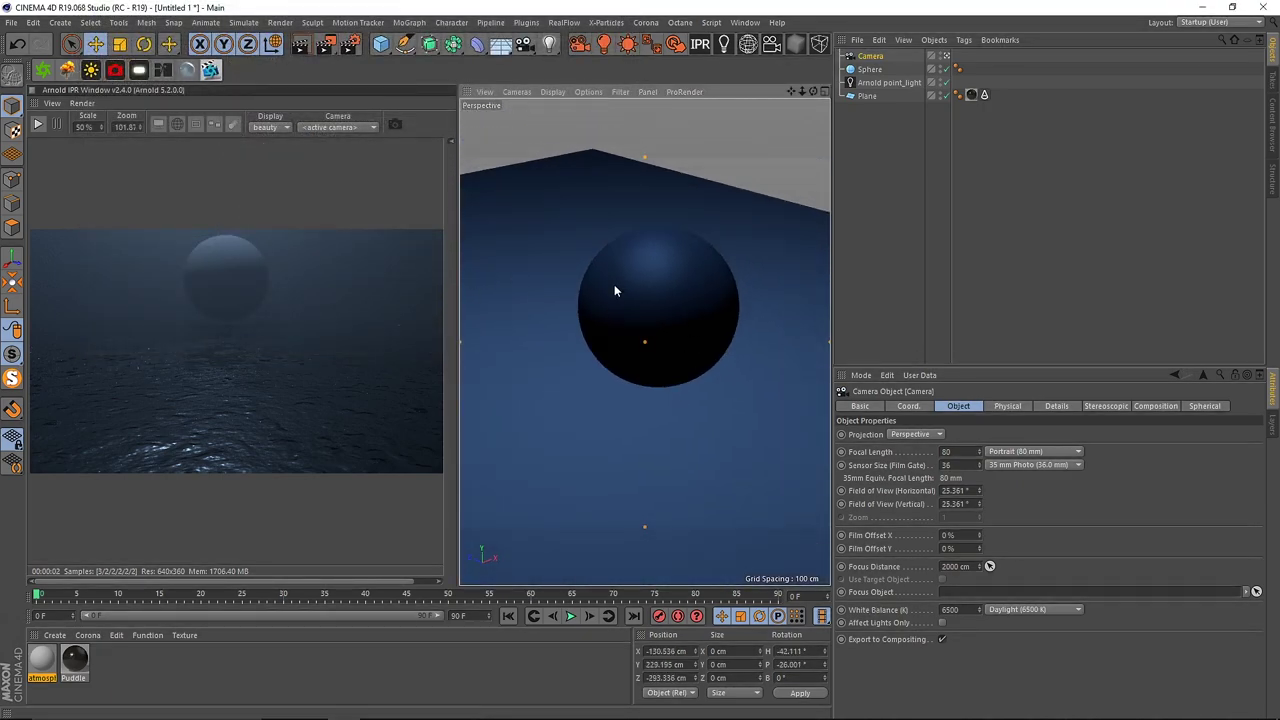
drag(829, 294, 962, 295)
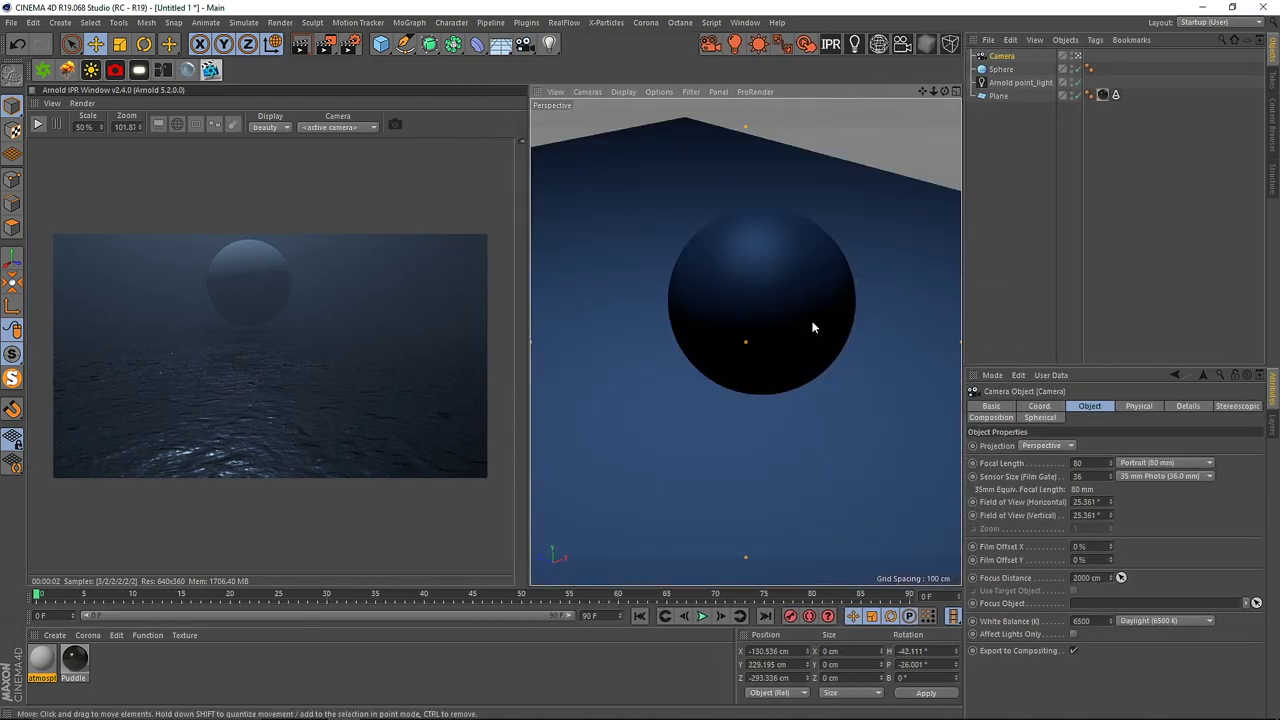
alt+drag(804, 347, 774, 287)
alt+middle_drag(775, 282, 753, 288)
click(38, 124)
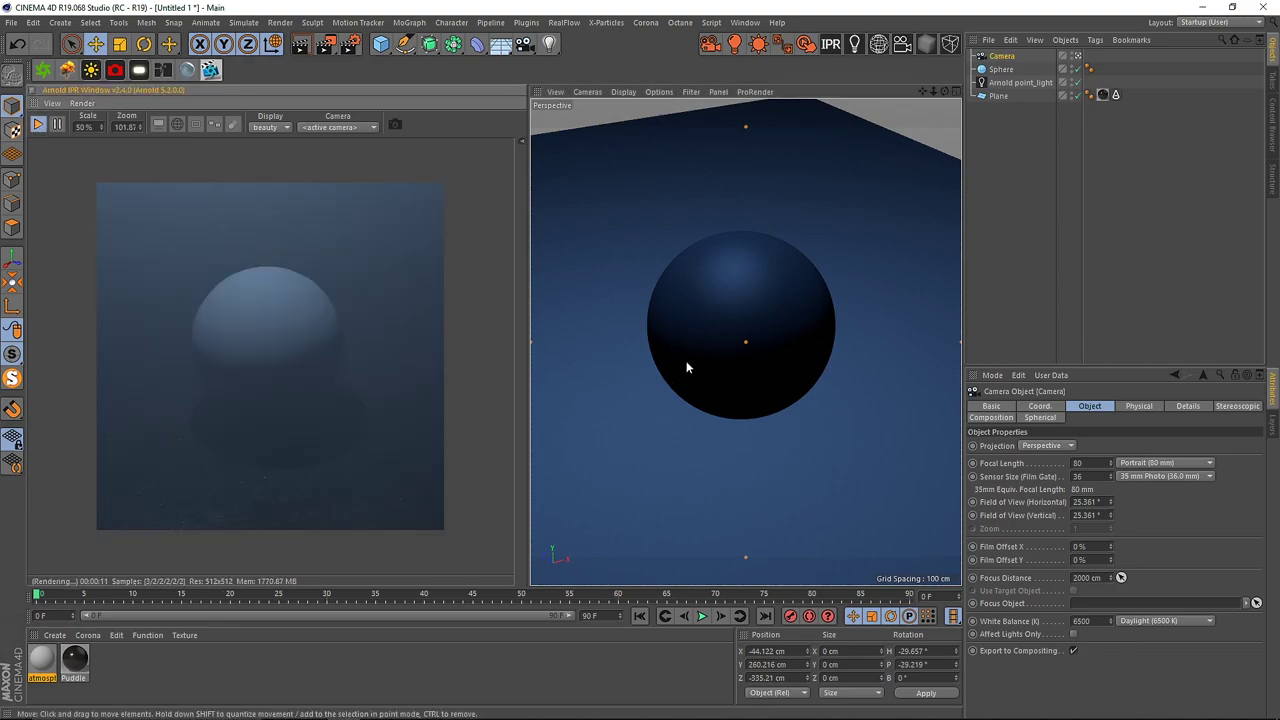
alt+drag(690, 359, 675, 319)
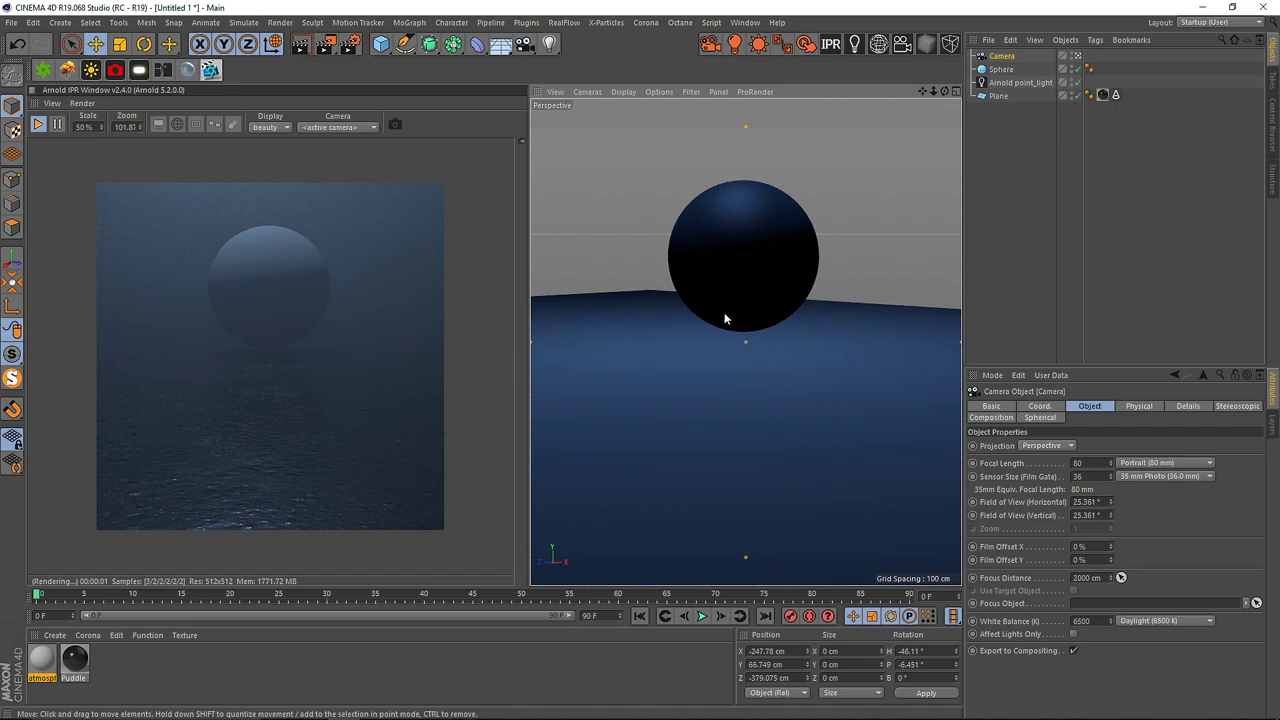
Step: Set the Puddle material's specular weight to 0.5 and close its editor
double_click(76, 662)
drag(400, 88, 846, 168)
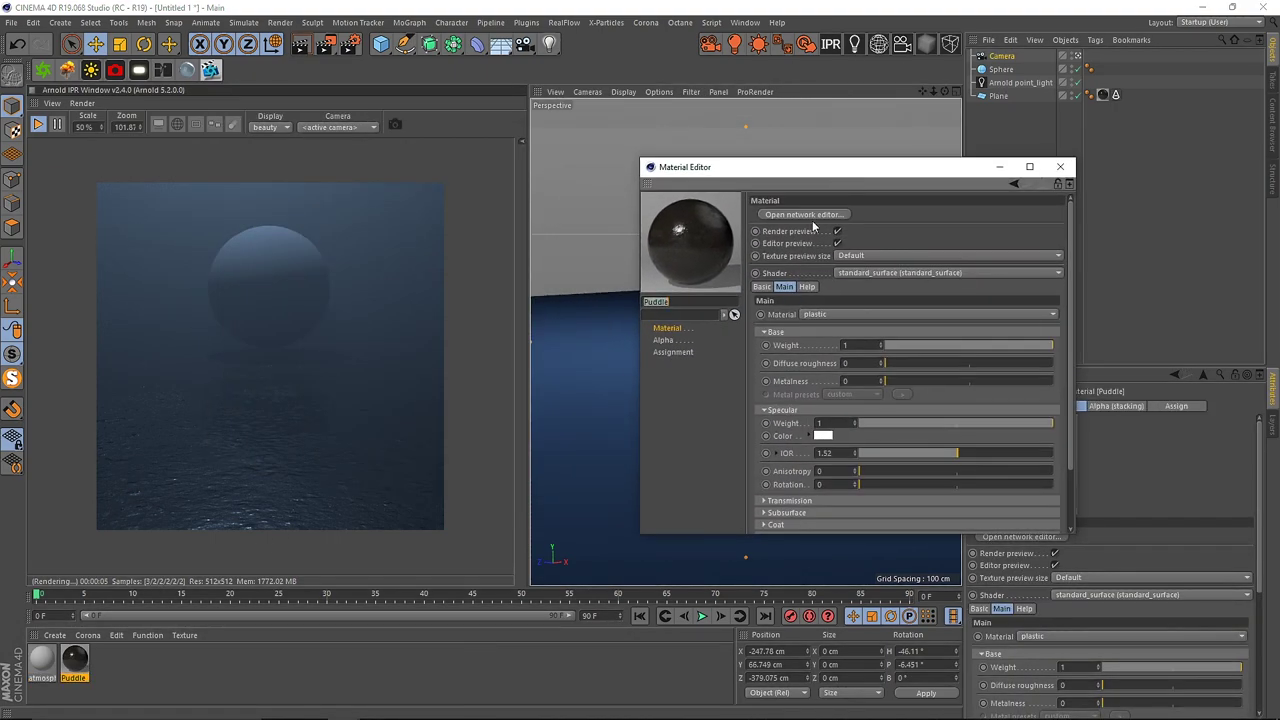
drag(892, 423, 879, 423)
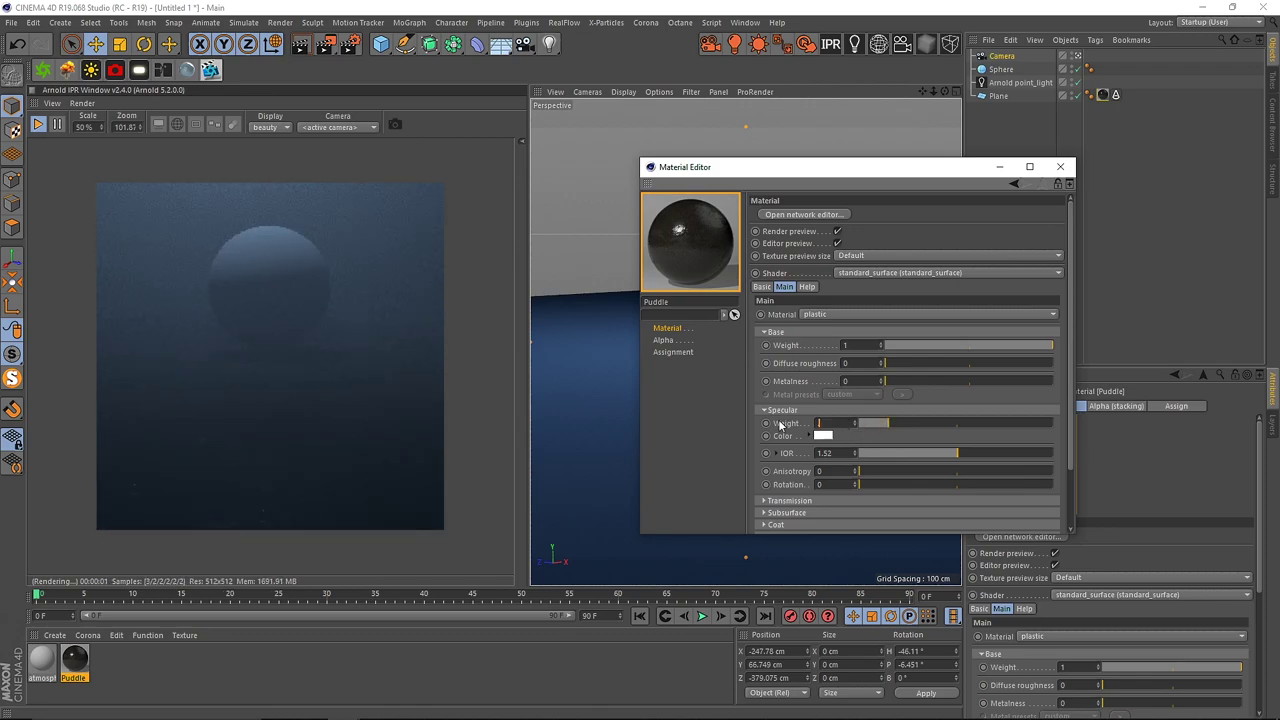
click(909, 425)
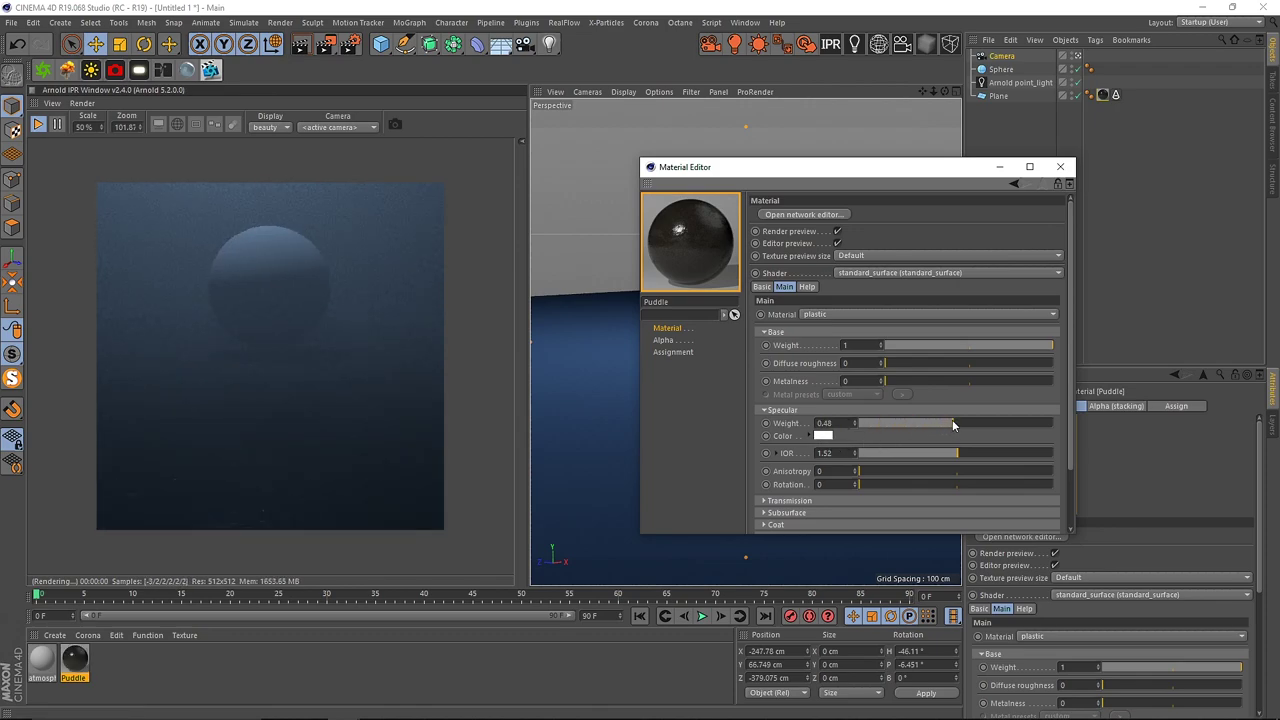
drag(848, 427, 761, 413)
text(.5)
key(Return)
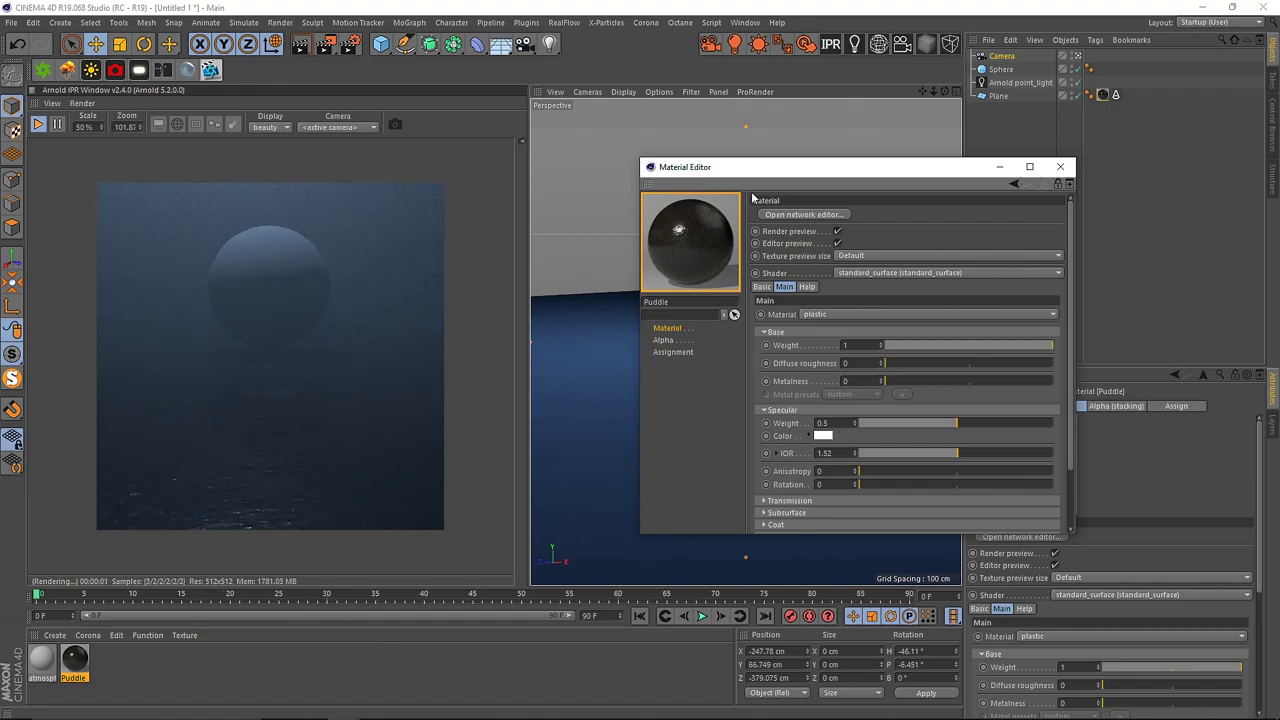
click(1059, 166)
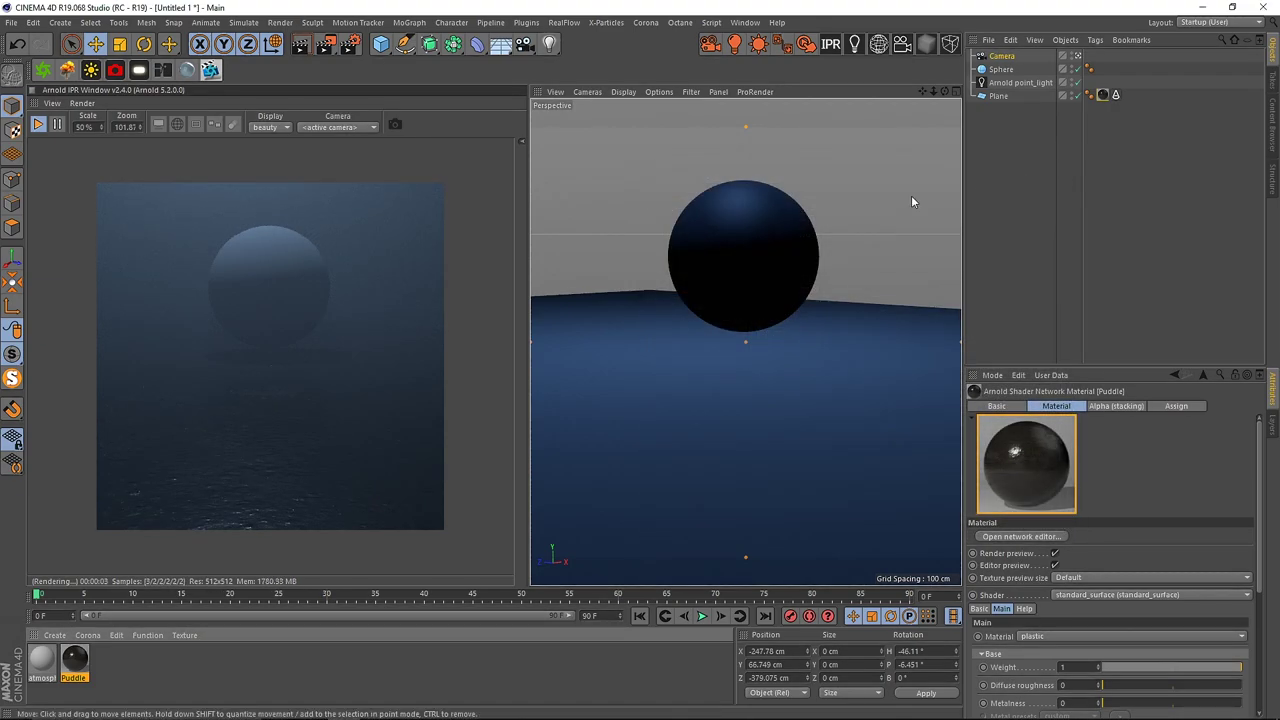